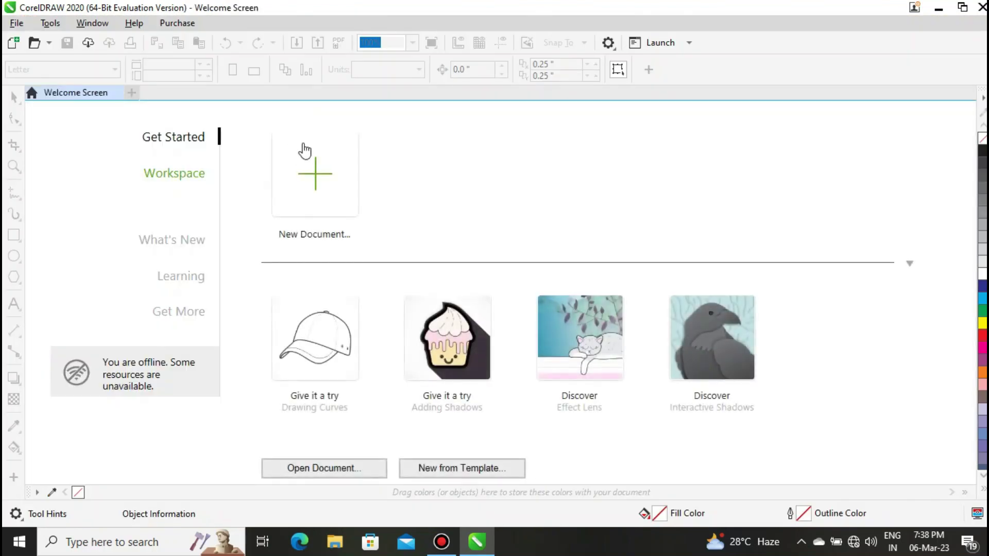
Create a new 11 × 8.5 inch RGB document at 300 dpi and draw a circle about 4.8 inches in diameter beside the page
click(316, 182)
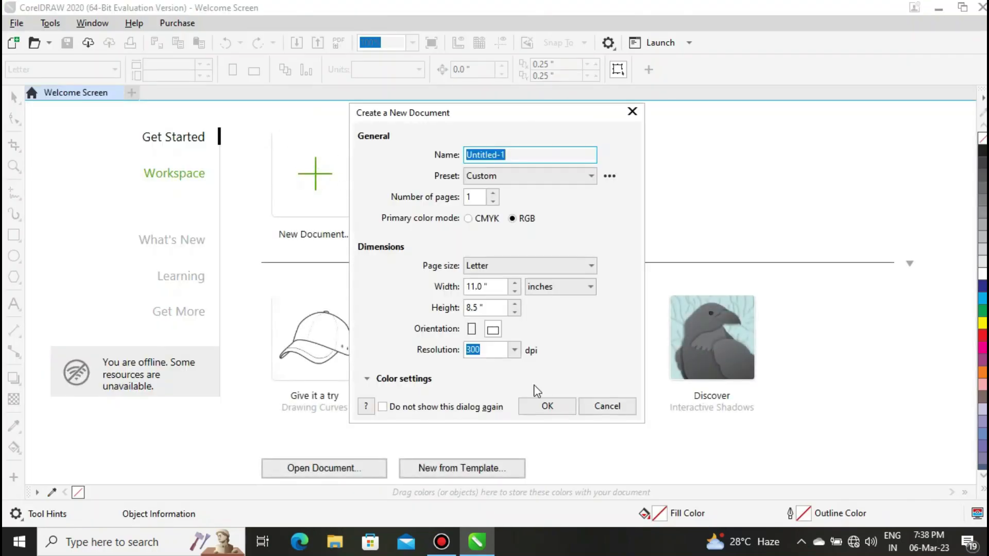
click(546, 406)
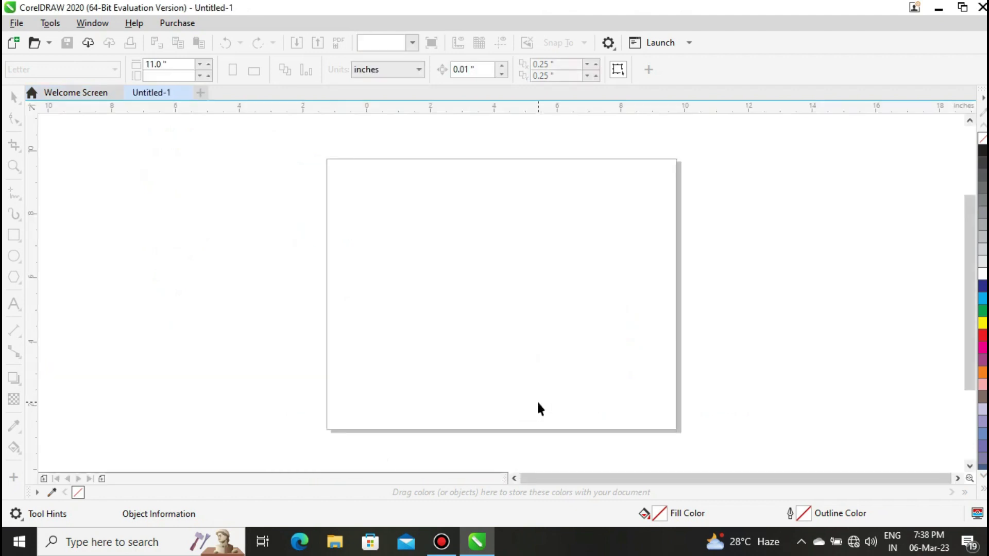
click(14, 255)
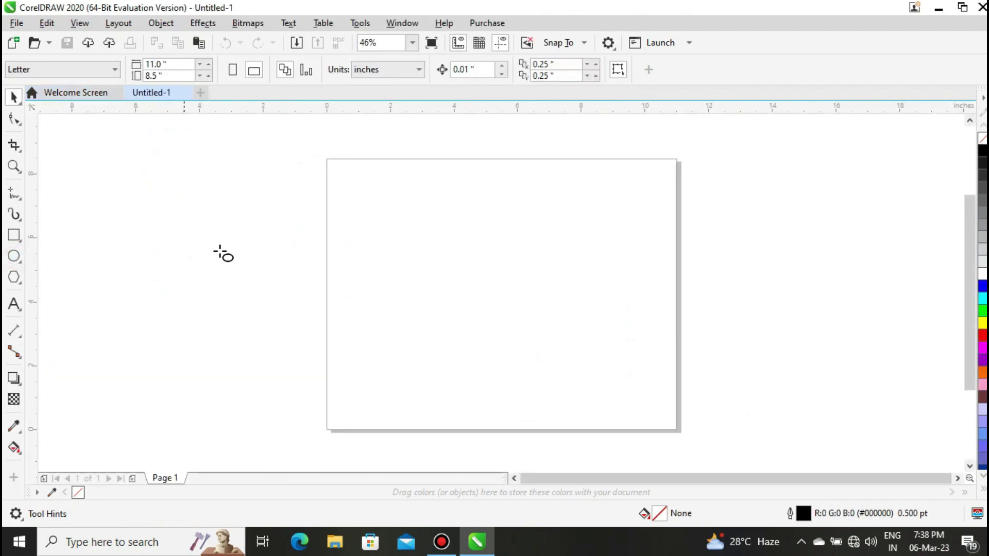
drag(242, 241, 322, 301)
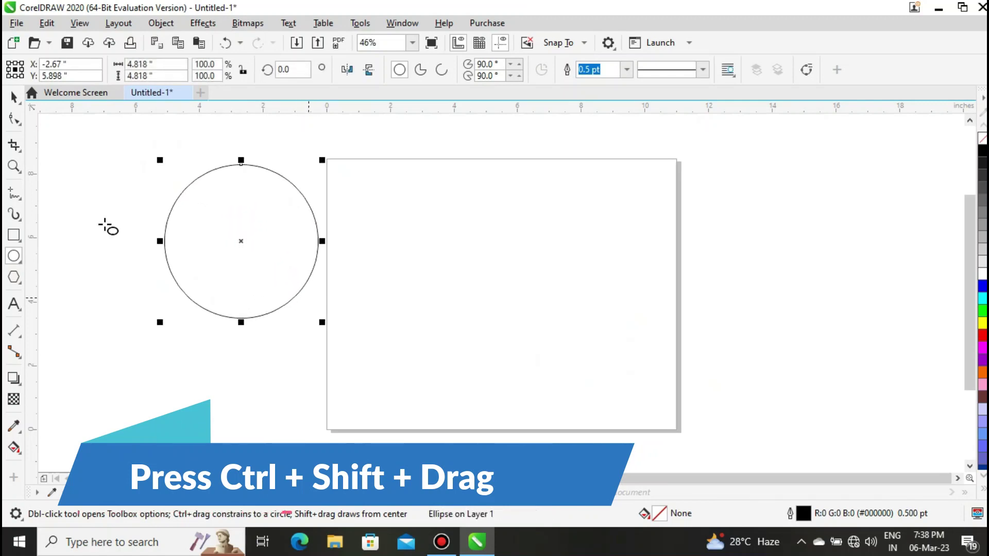
Duplicate the circle about 3.4 inches horizontally to its right so the two circles overlap
click(14, 96)
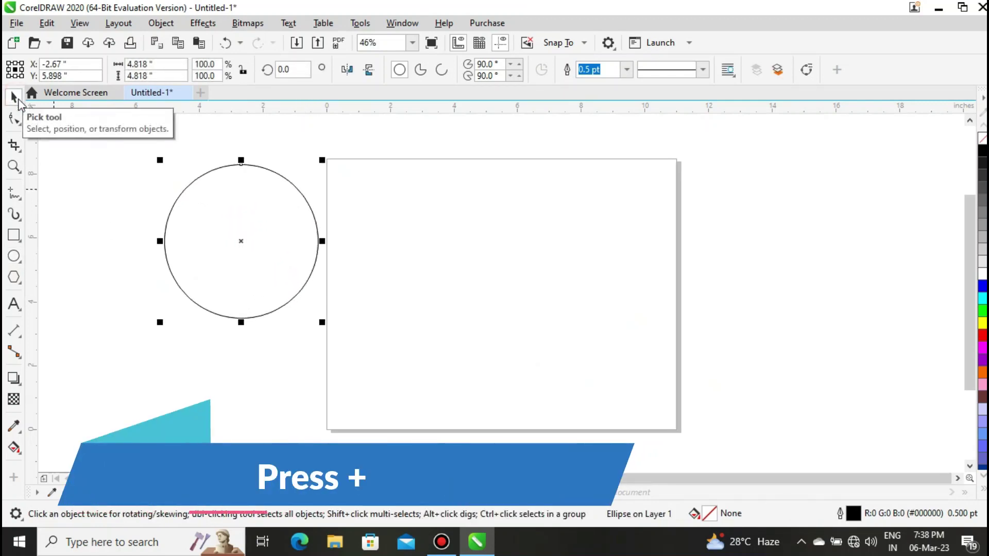
drag(226, 224, 350, 234)
key(plus)
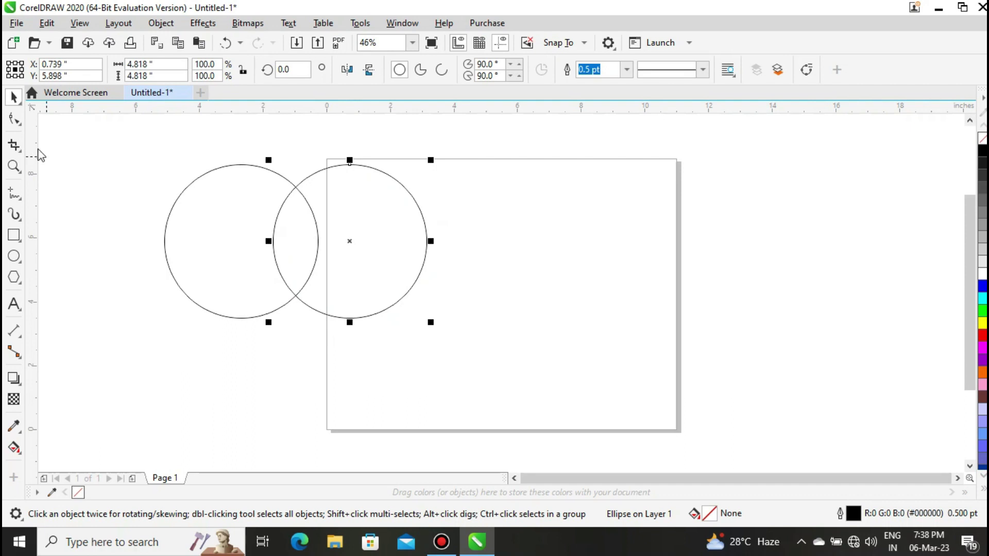
Turn the overlap of the two circles into a separate blue-grey leaf shape with Smart Fill
click(20, 454)
click(49, 461)
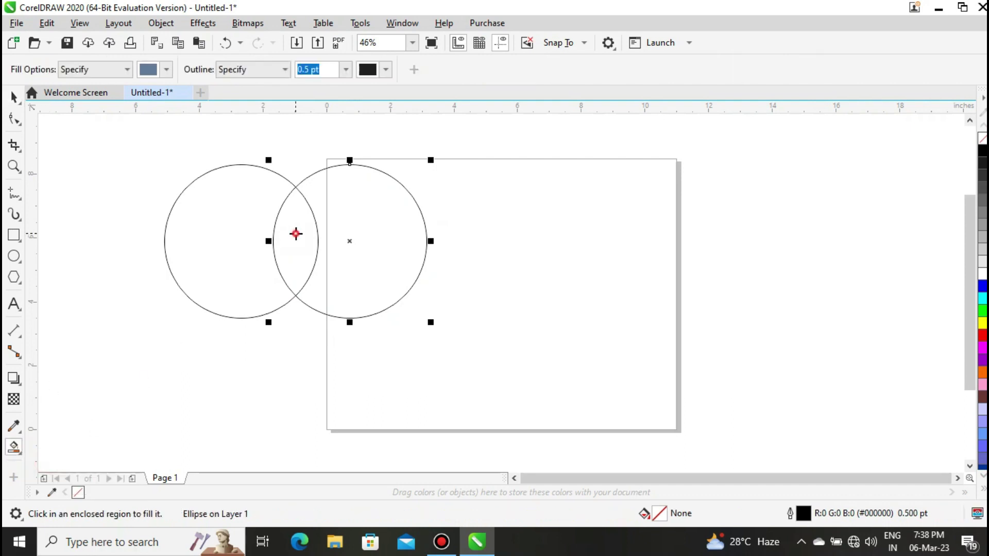
click(295, 234)
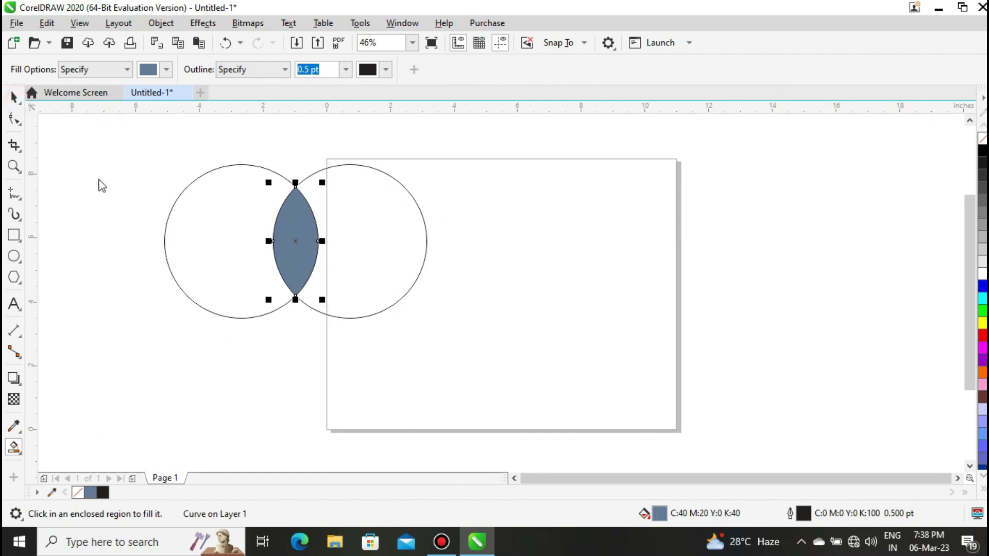
Delete both construction circles, keeping only the filled leaf shape
key(space)
click(150, 216)
click(244, 244)
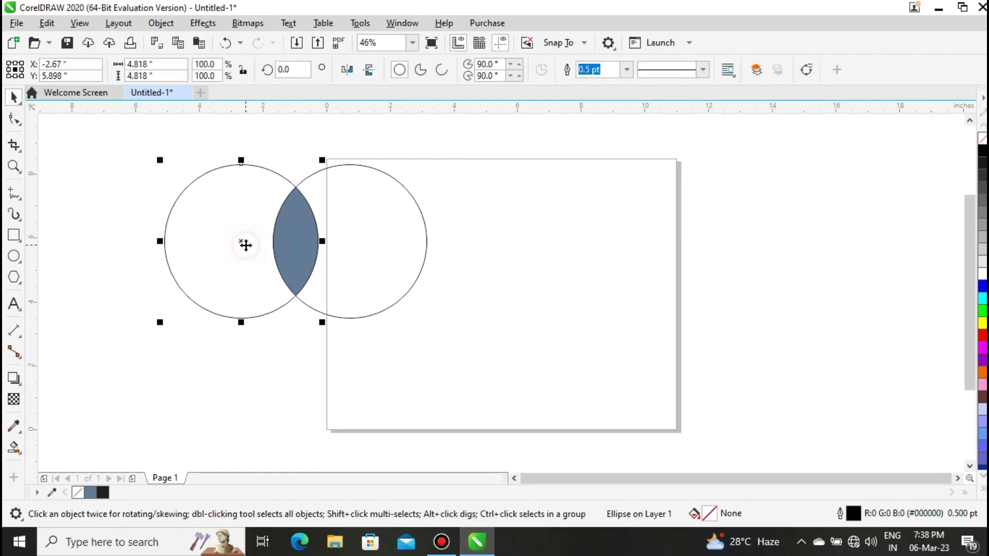
key(Delete)
click(330, 254)
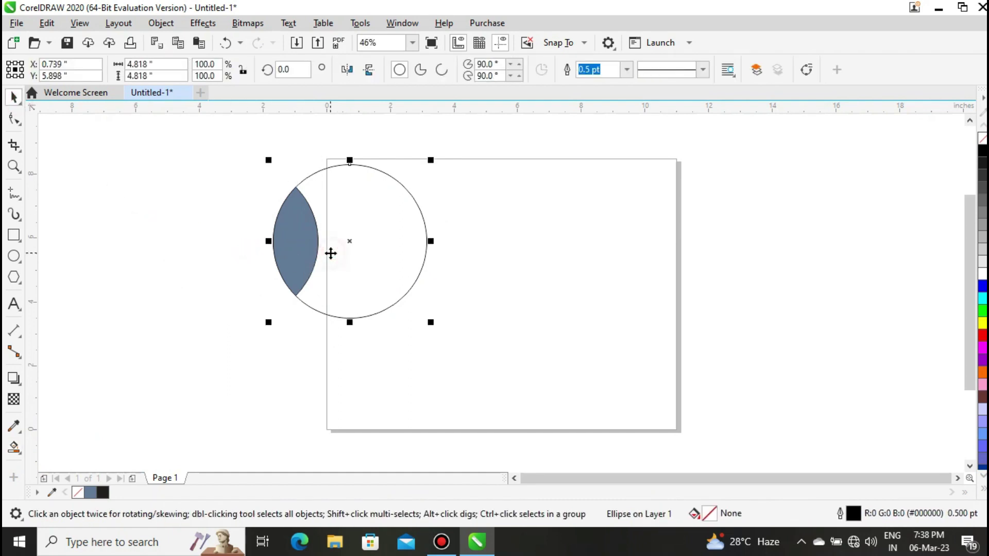
key(Delete)
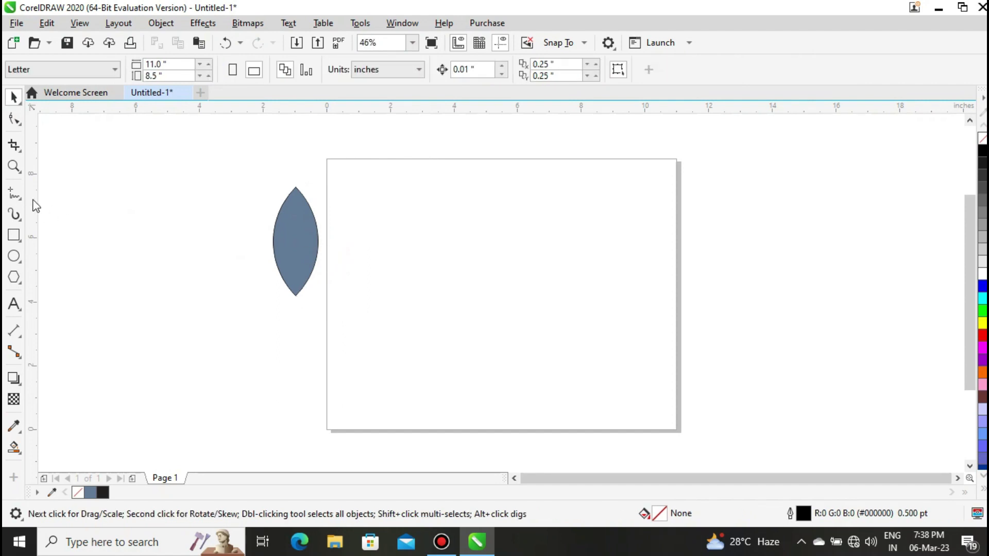
Draw a vertical 2-point line about 5.55 inches long across the leaf and align it to the leaf's vertical centre
click(20, 202)
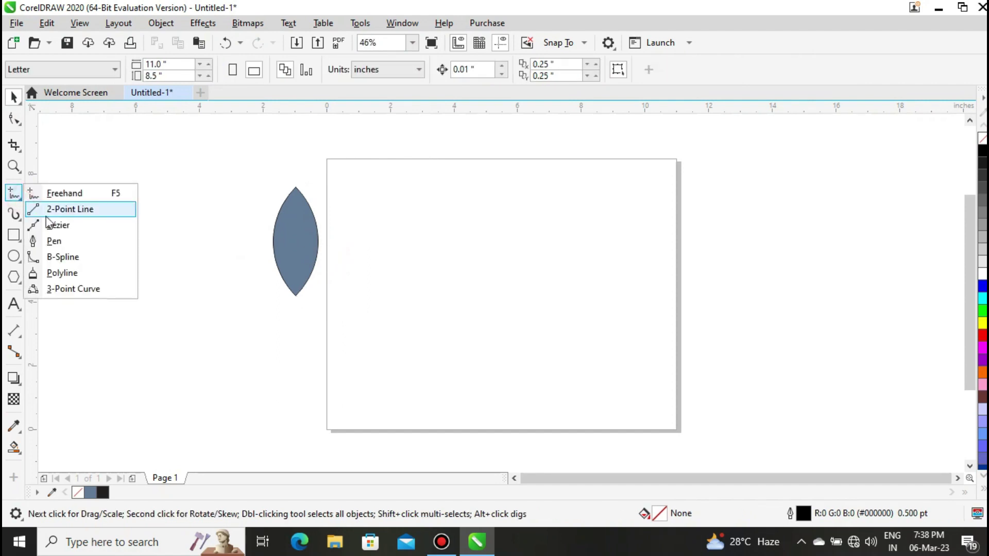
click(61, 209)
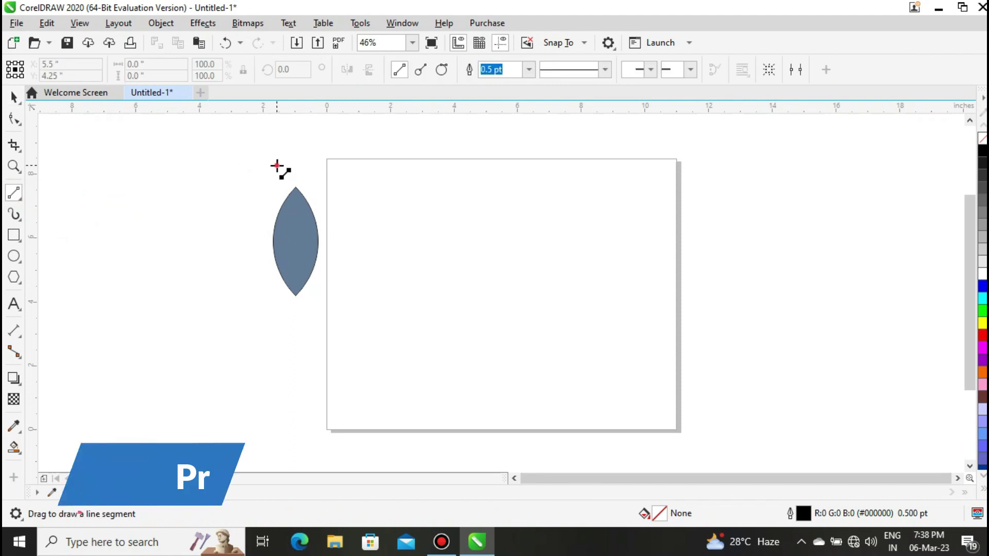
drag(278, 165, 276, 342)
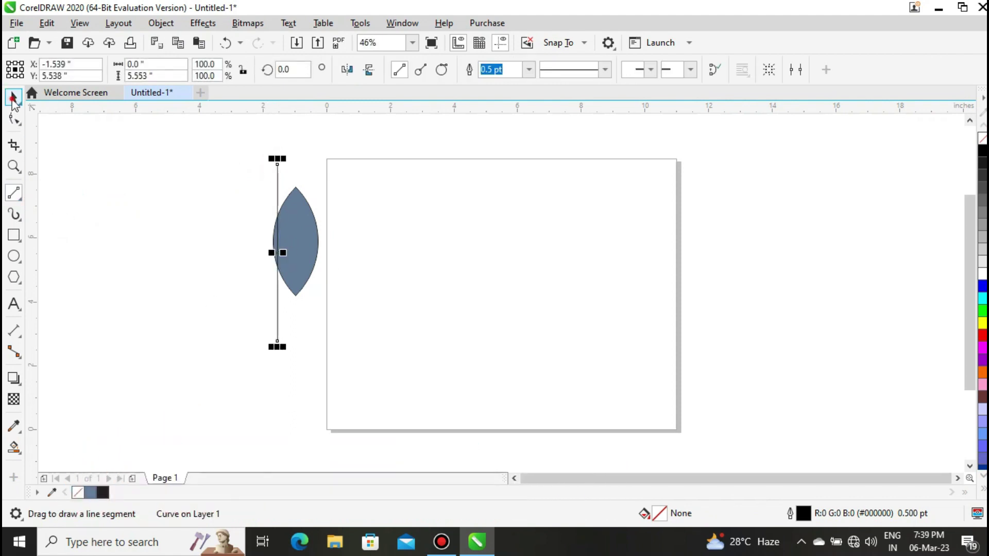
click(13, 96)
shift+click(302, 240)
key(c)
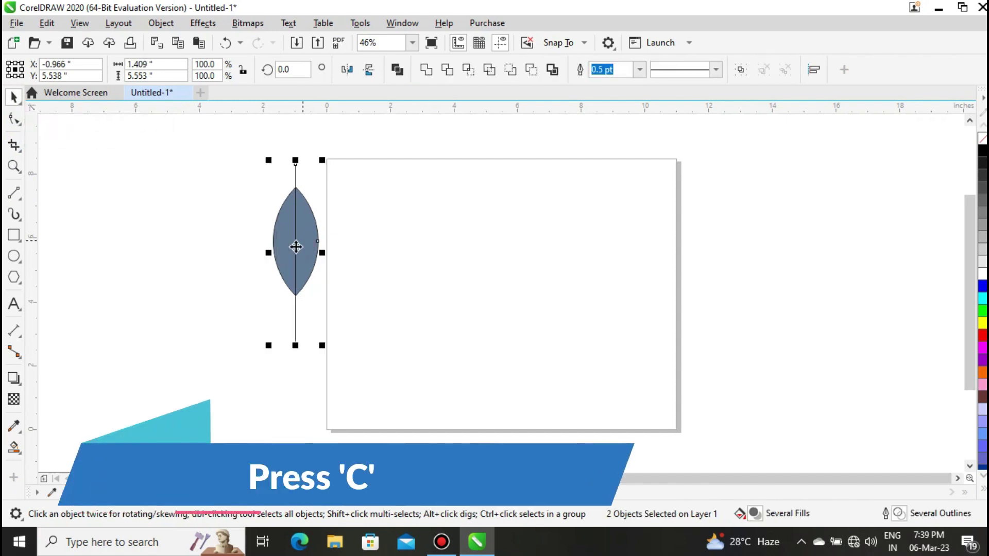
Create separate right and left leaf halves on either side of the centre line with Smart Fill
click(22, 455)
click(51, 463)
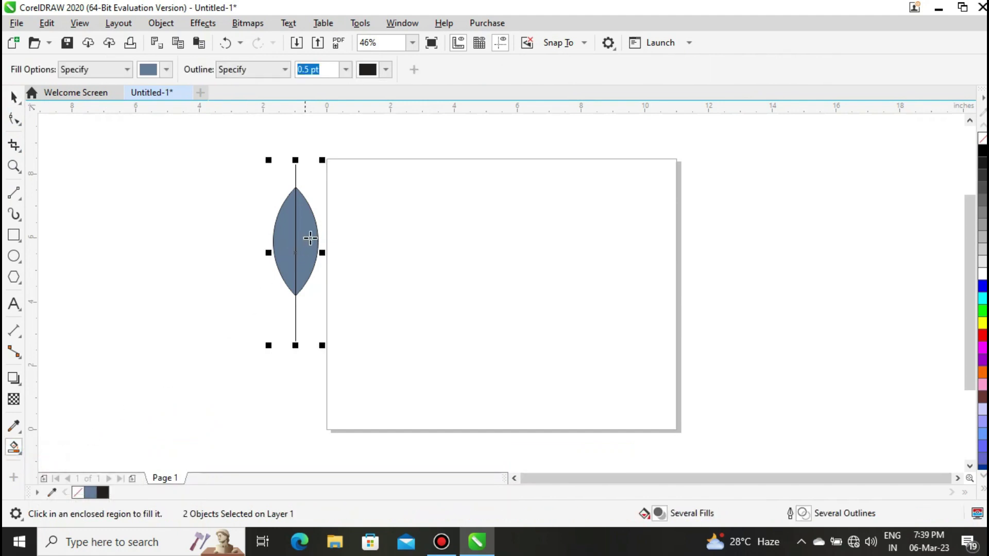
click(311, 237)
click(285, 236)
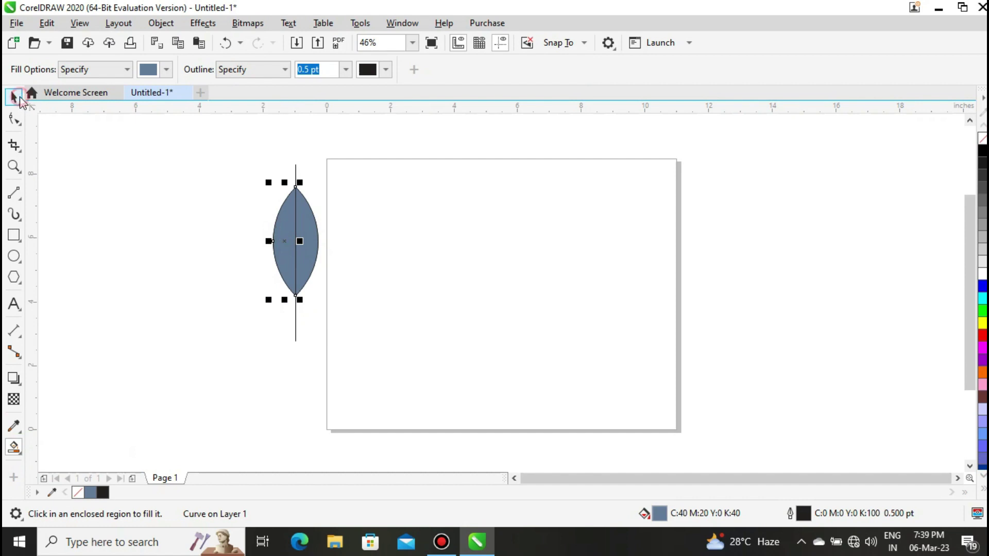
Select both new leaf halves and move them onto the page, away from the original leaf and line
click(20, 97)
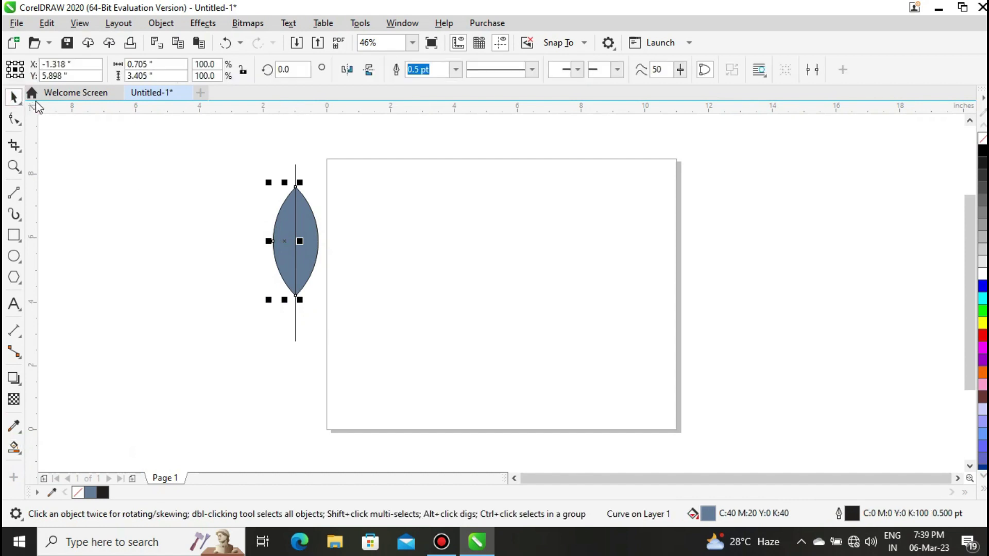
shift+click(305, 230)
drag(296, 241, 561, 270)
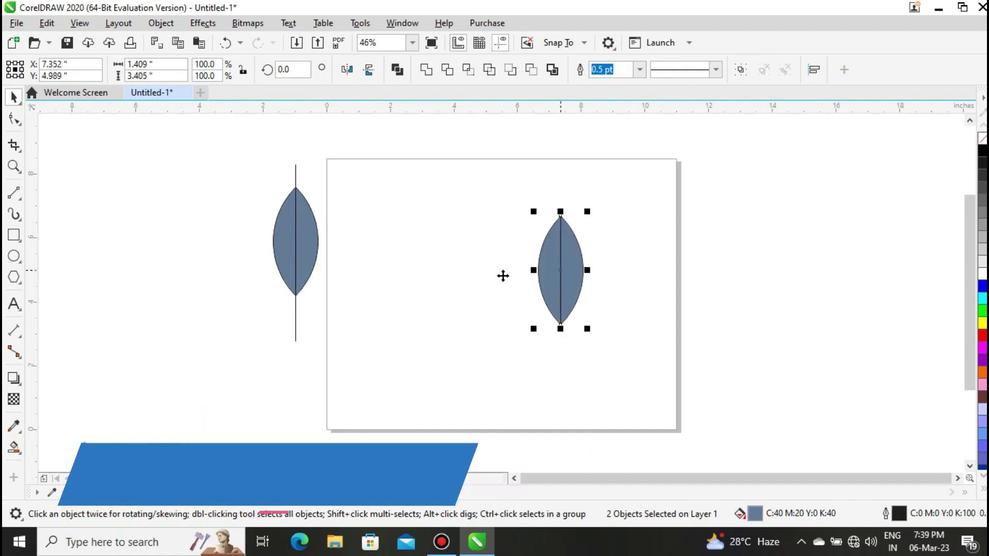
Delete the original leaf and line, and move the two leaf halves to about X 3.4, Y 6.08 inches on the page
click(176, 157)
drag(209, 143, 363, 377)
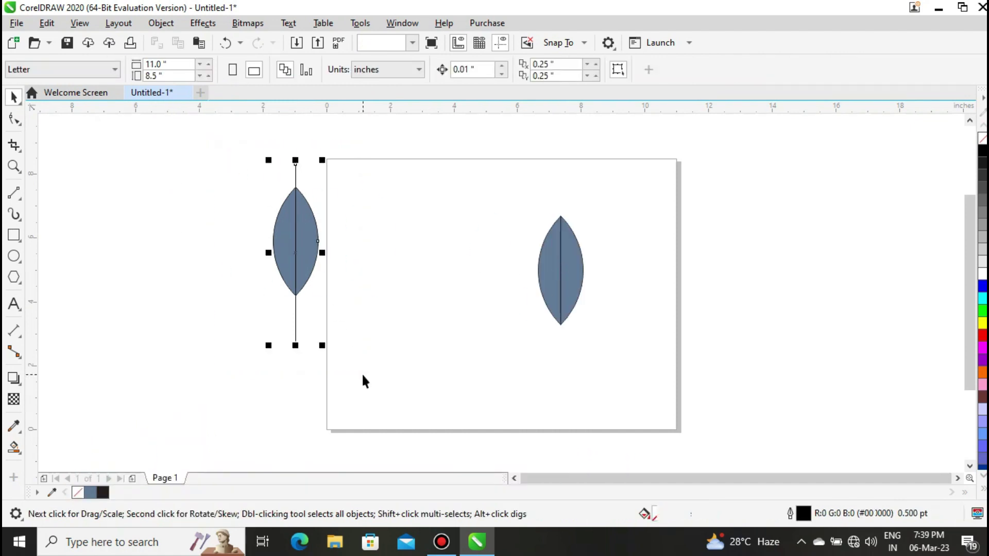
key(Delete)
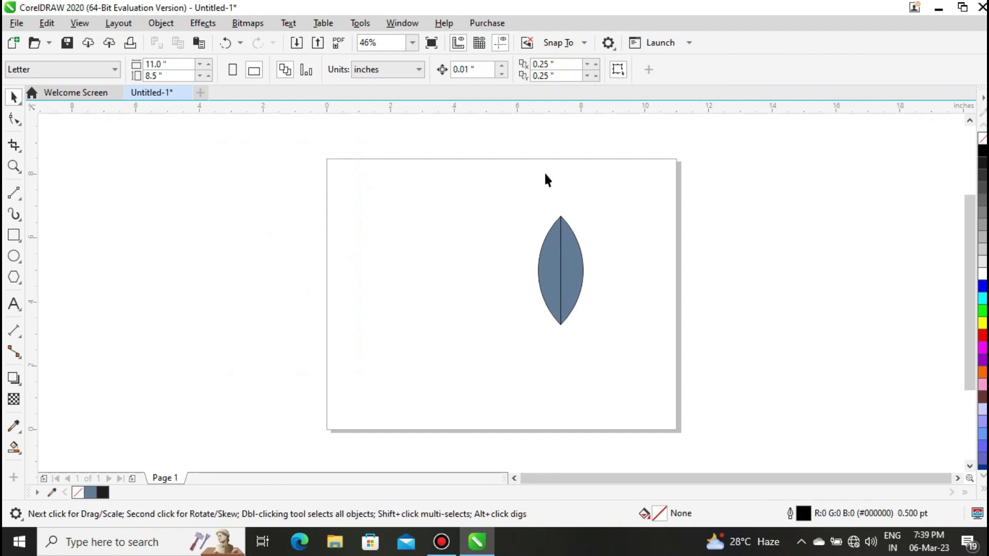
drag(507, 196, 629, 332)
drag(554, 266, 435, 236)
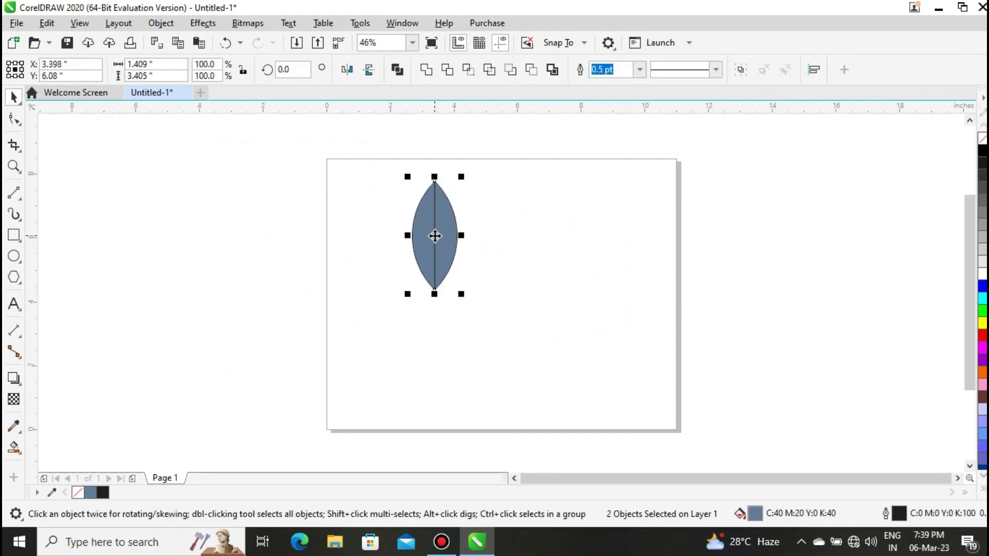
Try green #009933 on the leaf's right half and settle on bright green #00FF00 as its fill
click(543, 238)
click(453, 240)
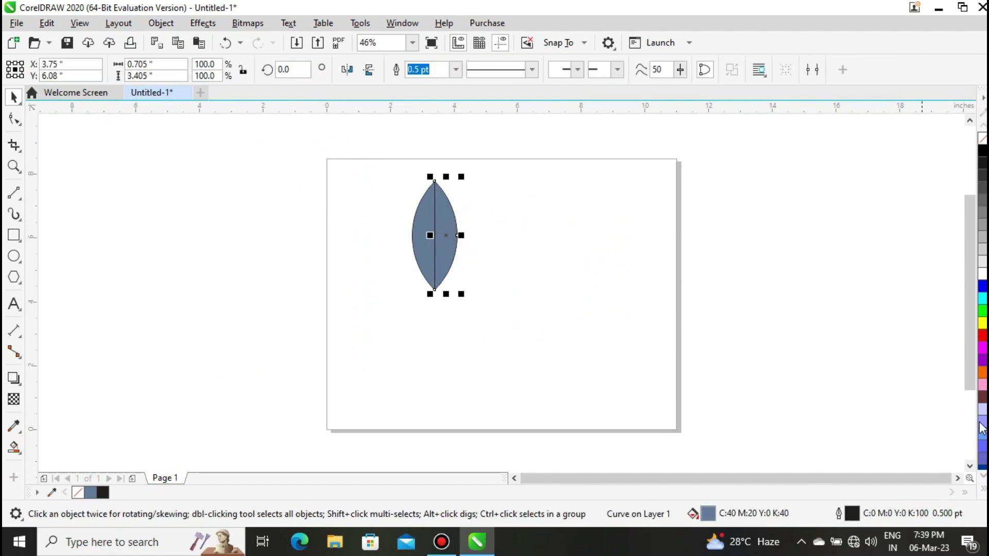
click(983, 491)
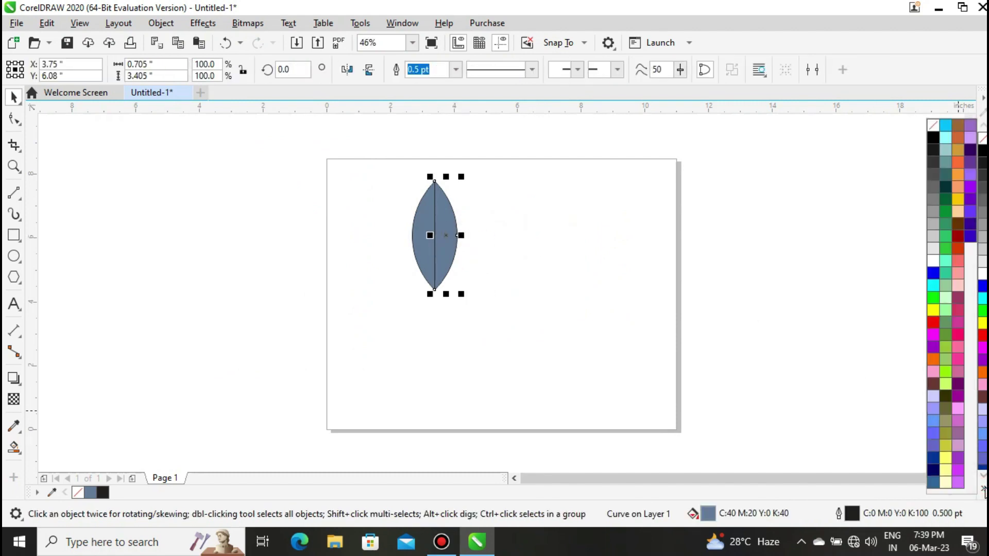
click(947, 212)
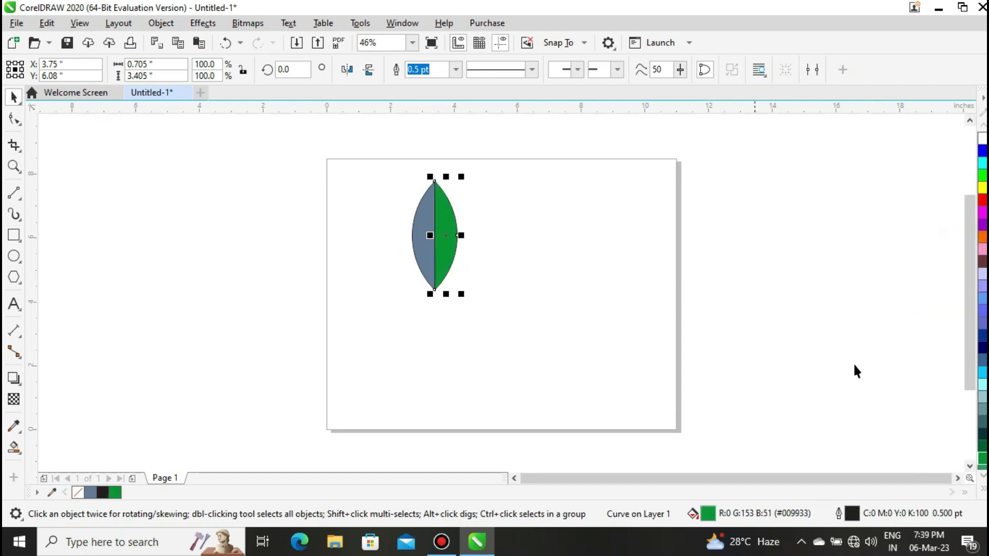
click(984, 491)
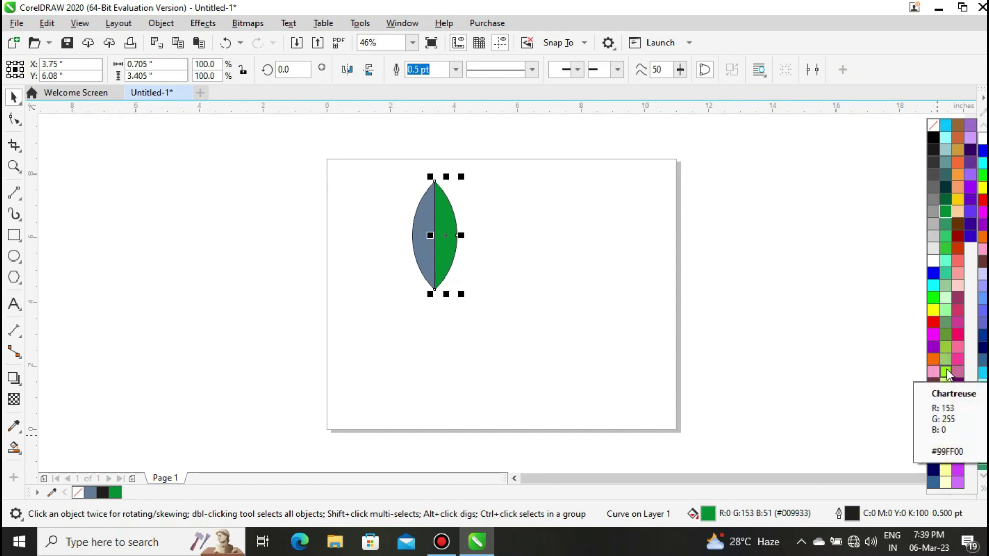
click(934, 302)
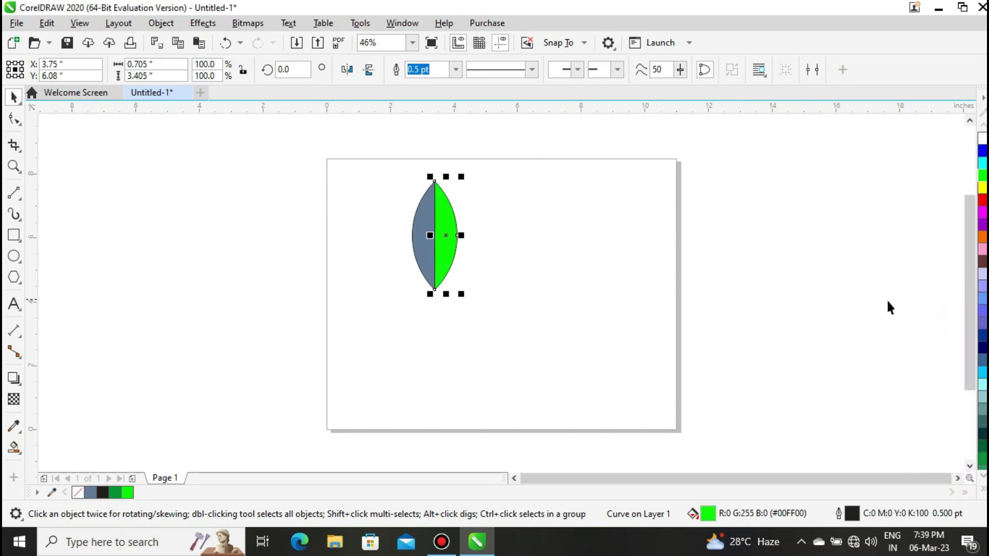
click(827, 288)
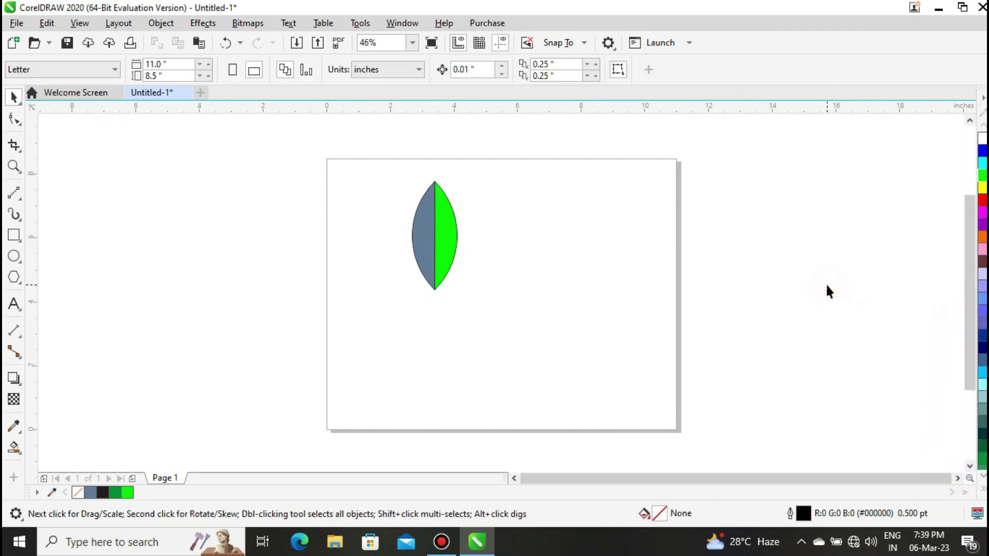
Apply a green-to-white linear fountain fill to the leaf's right half, running vertically with the white end near the lower tip
click(446, 227)
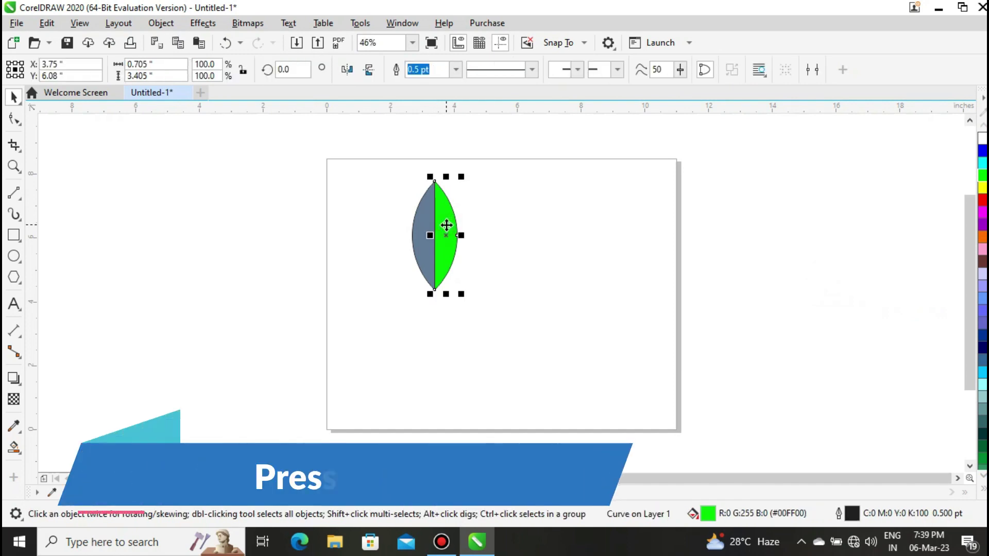
key(g)
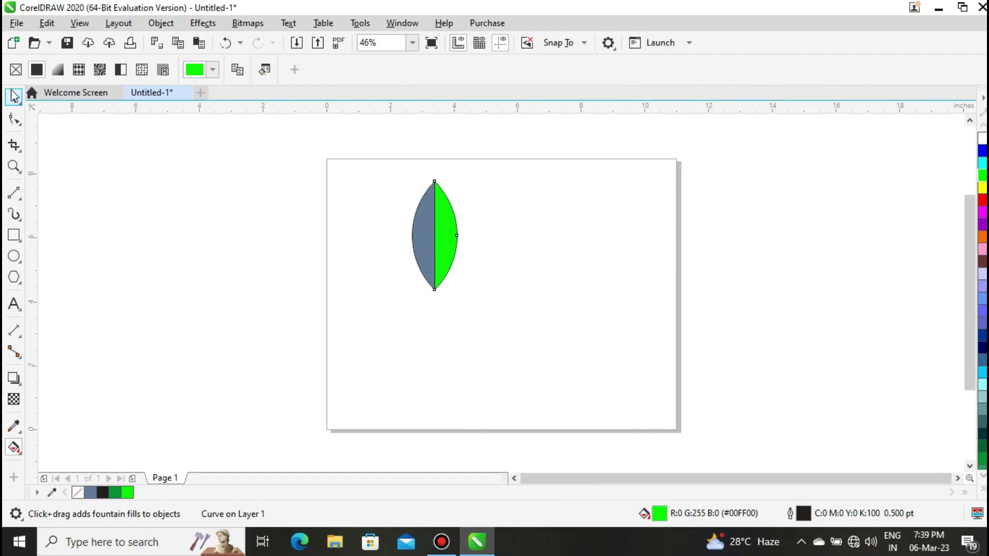
click(54, 77)
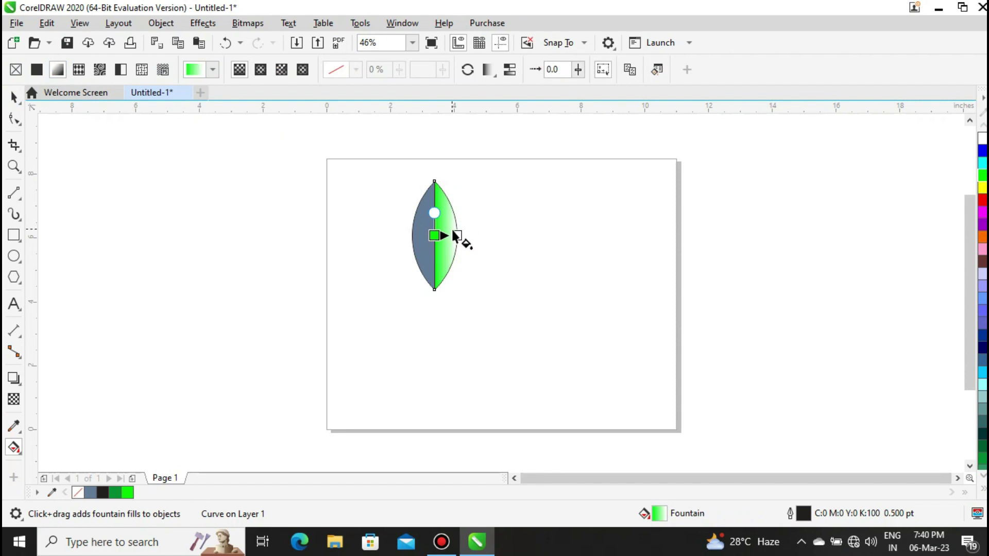
drag(456, 236, 435, 271)
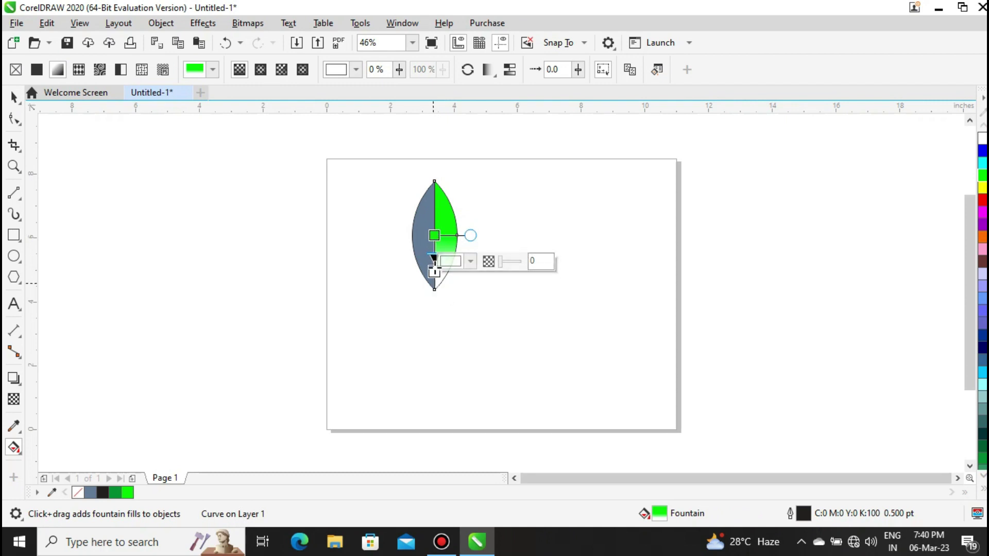
drag(434, 236, 434, 223)
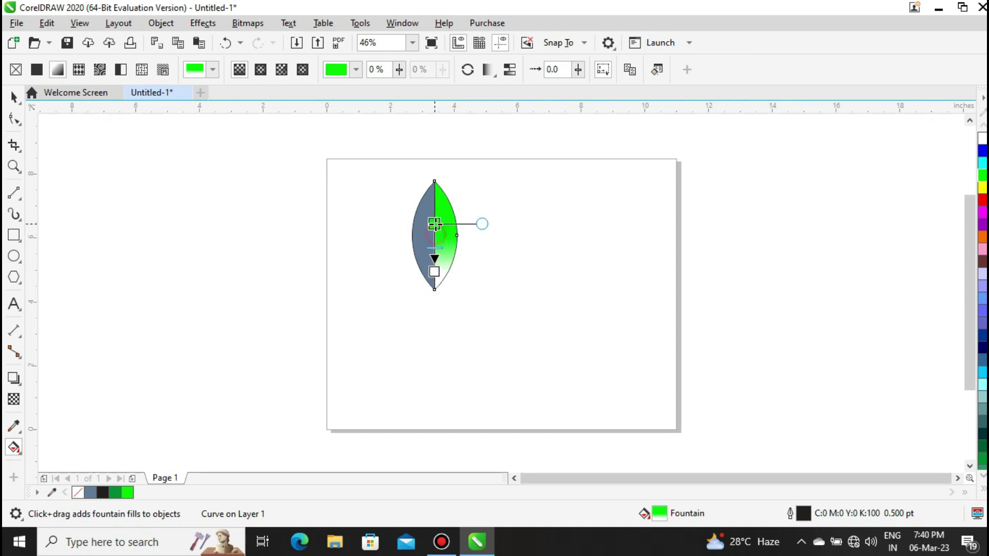
Change the white end of the right leaf half's gradient to the dark green from the document palette, and deselect the half
click(435, 272)
click(469, 261)
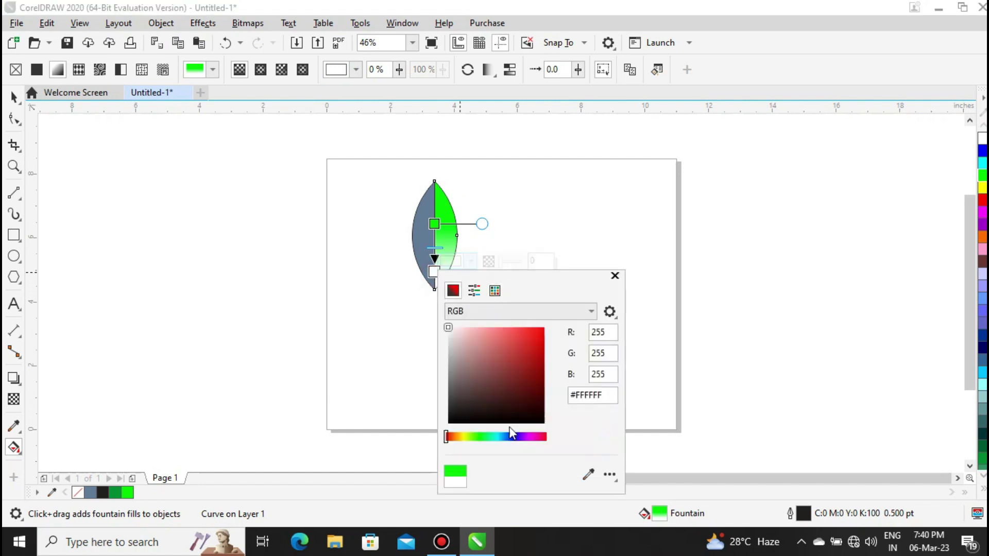
click(589, 475)
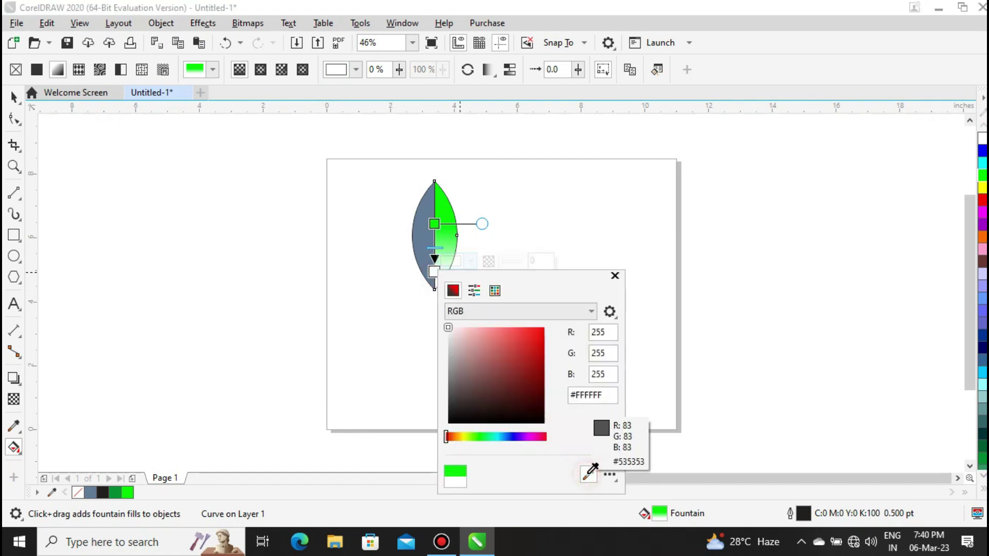
click(116, 495)
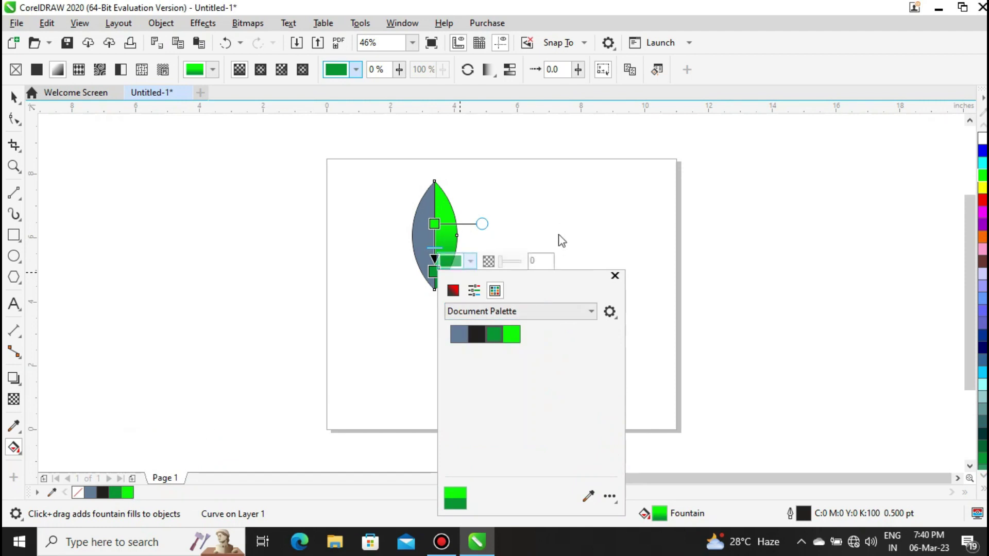
click(615, 276)
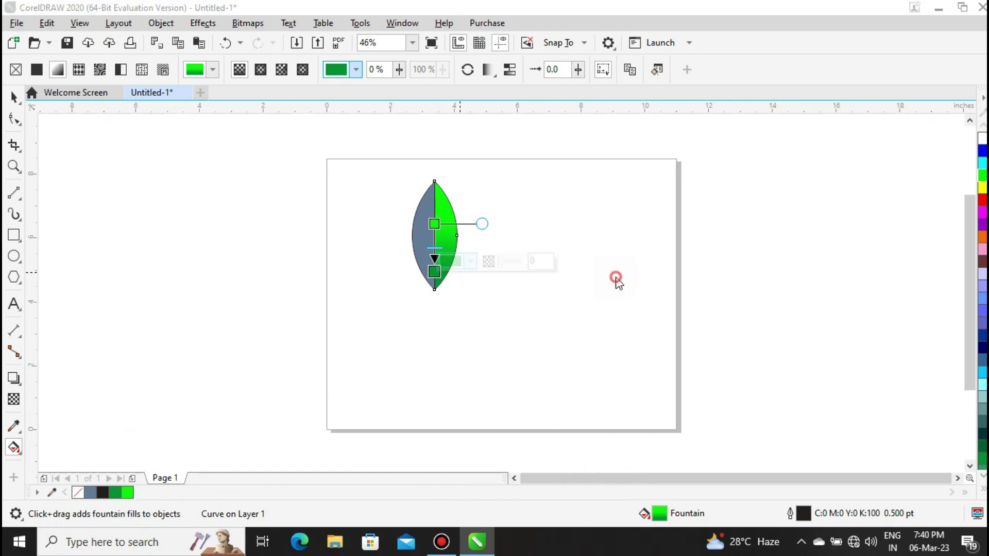
click(15, 96)
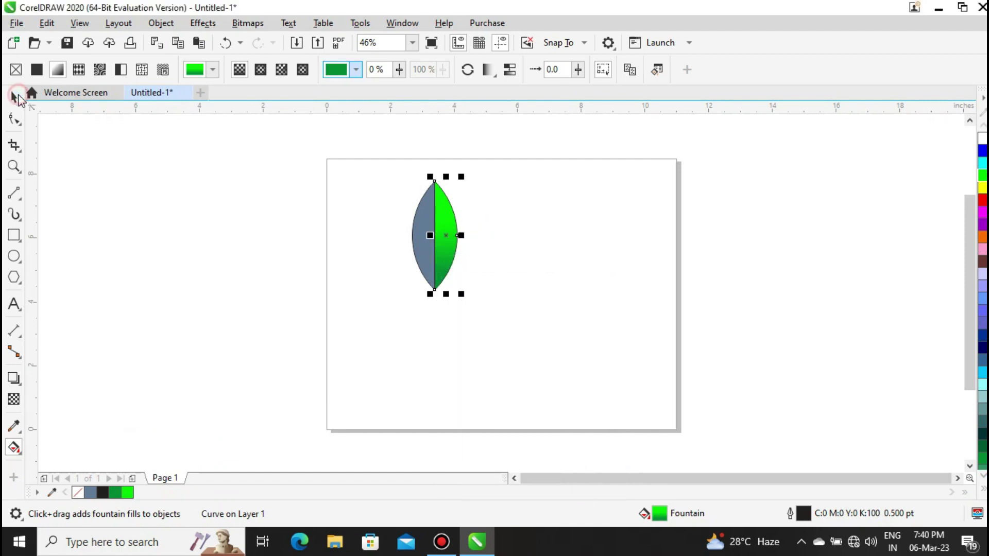
click(221, 201)
Apply a linear fountain fill to the leaf's left half, running vertically with the white end towards the upper tip
click(432, 241)
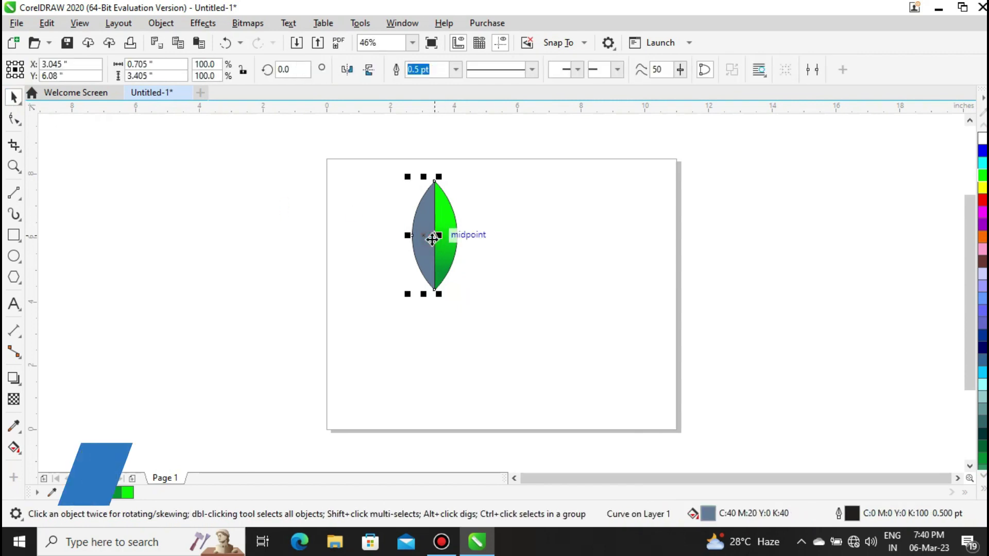
key(g)
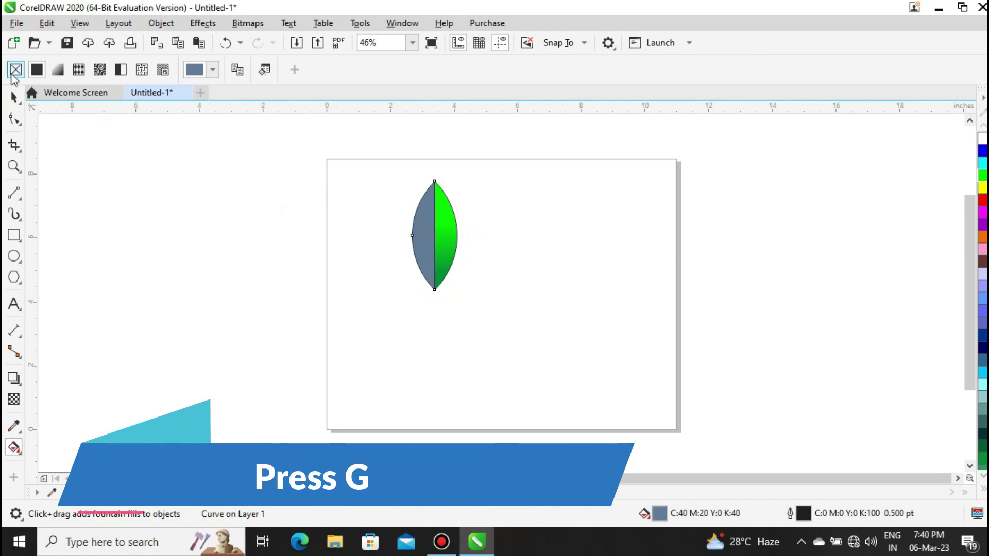
click(50, 76)
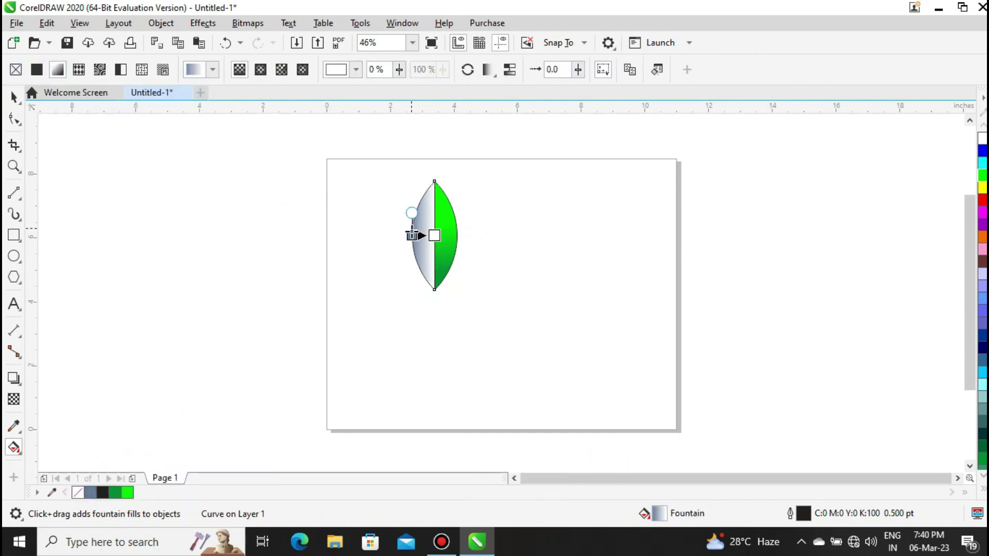
drag(412, 236, 434, 220)
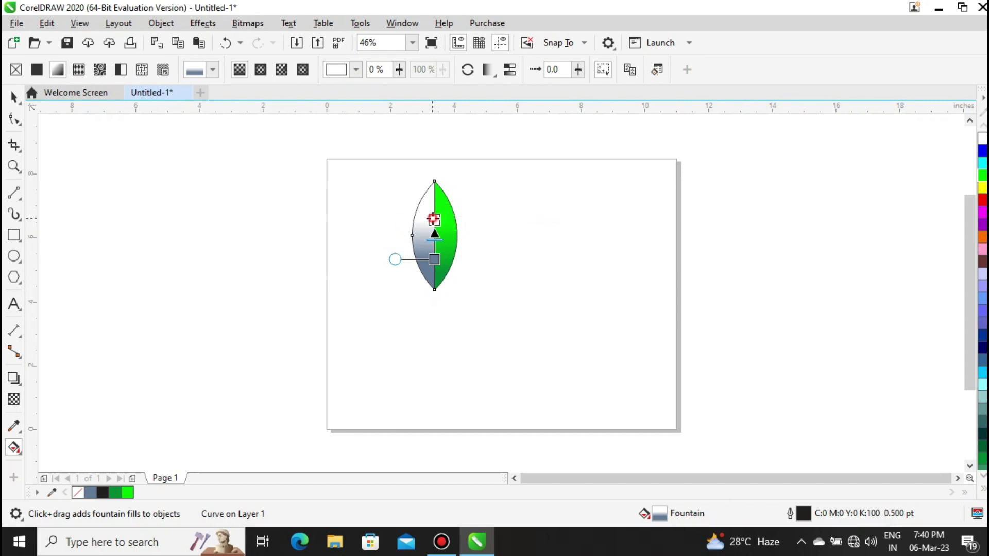
Try bright green on the upper end of the left half's gradient and settle on the document palette's dark green
click(453, 210)
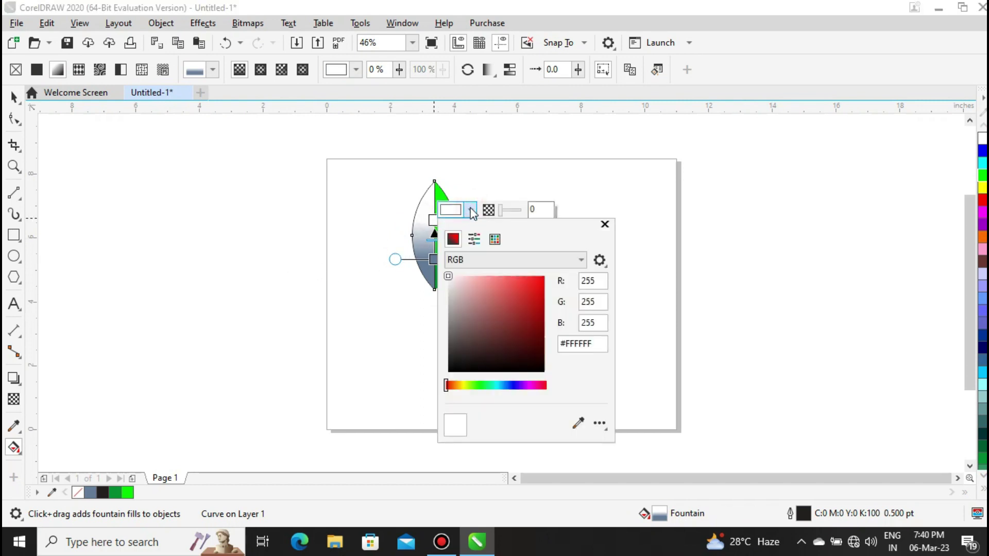
click(578, 423)
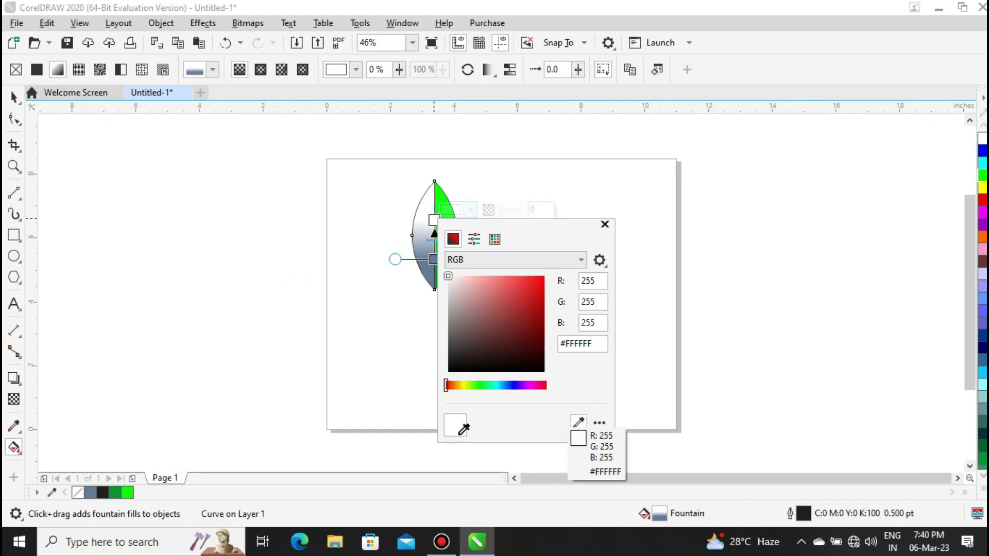
click(128, 496)
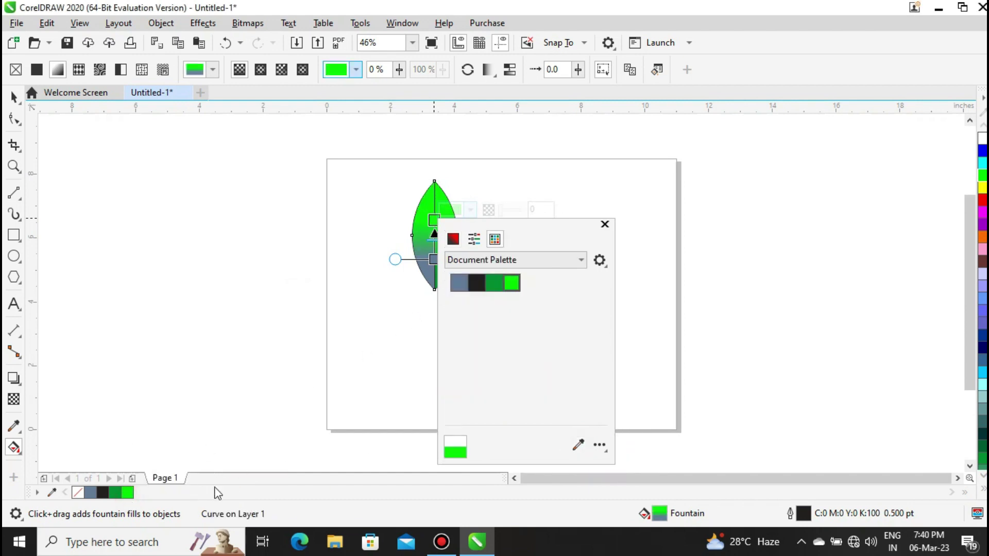
click(578, 444)
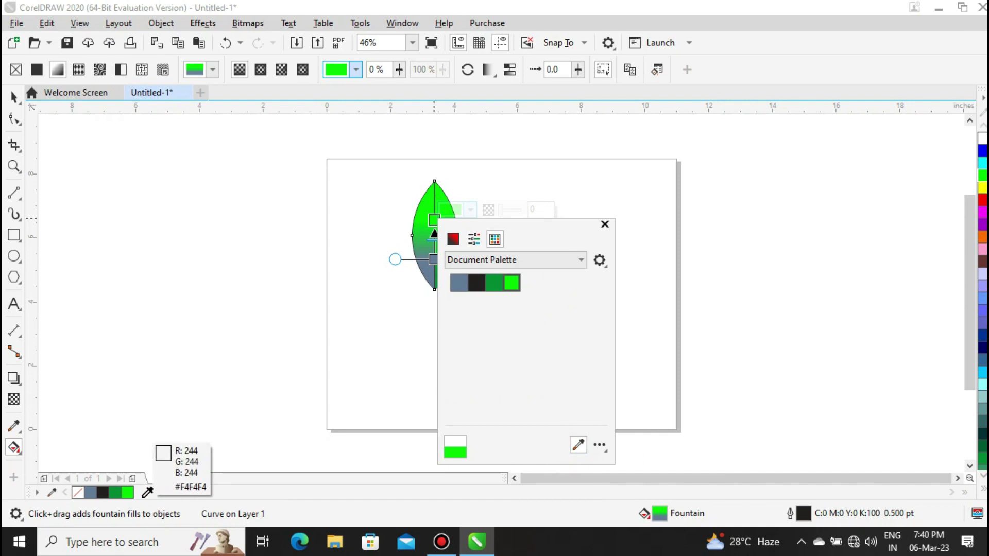
click(115, 492)
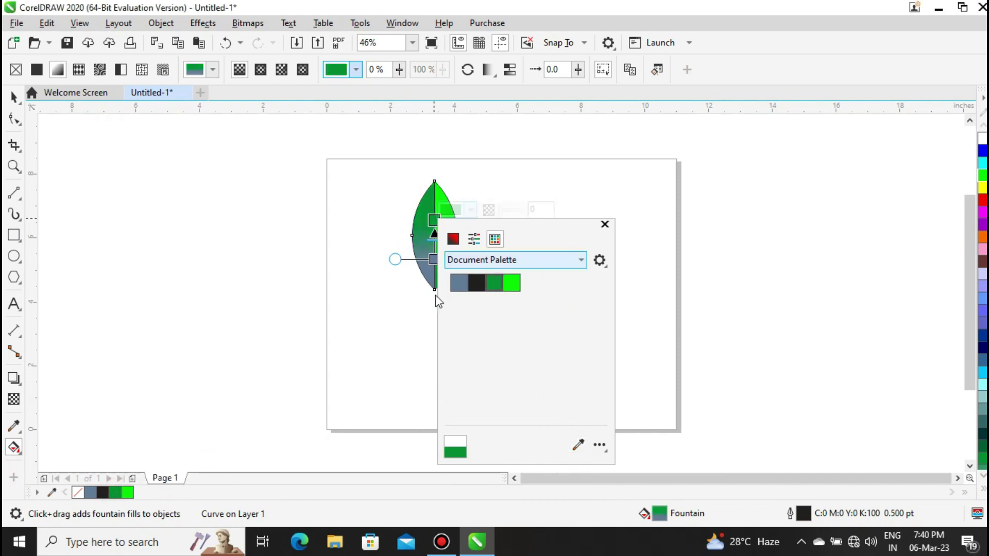
Set the lower end of the left half's gradient to bright green from the document palette, and deselect the half
click(433, 260)
click(433, 260)
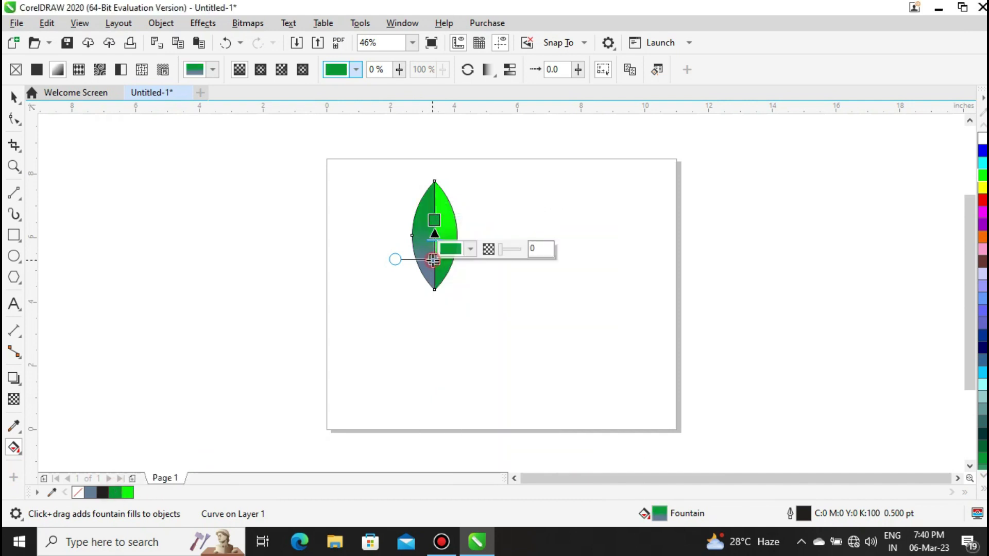
click(472, 250)
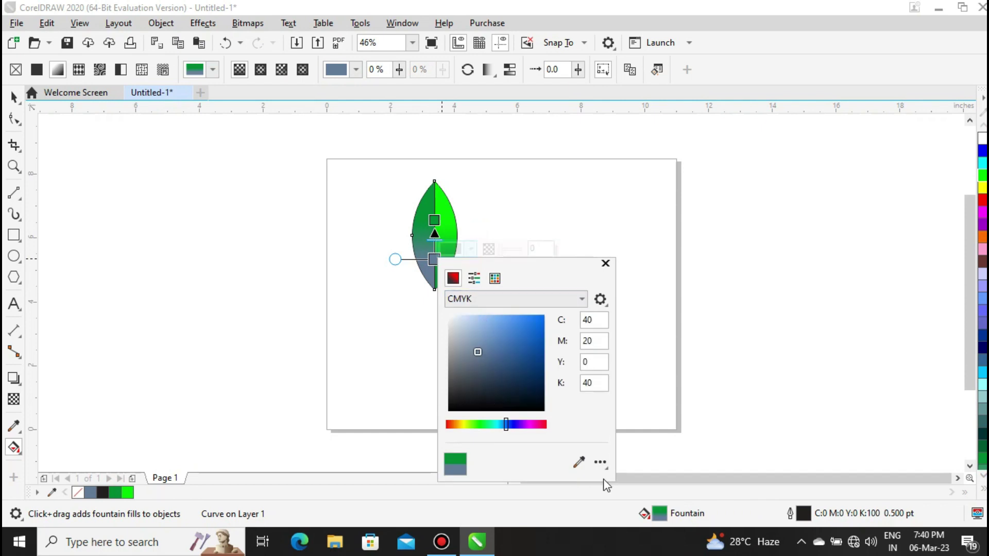
click(127, 493)
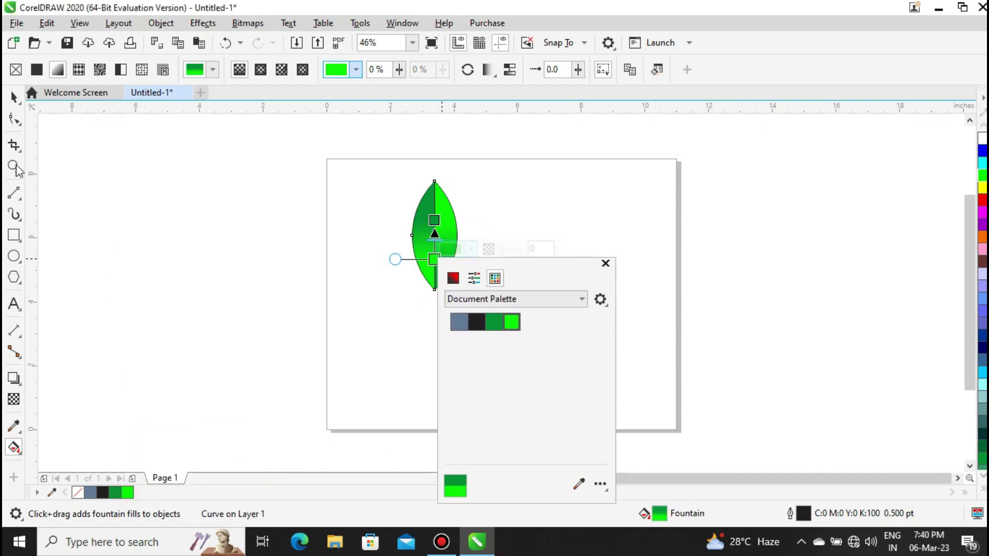
click(13, 101)
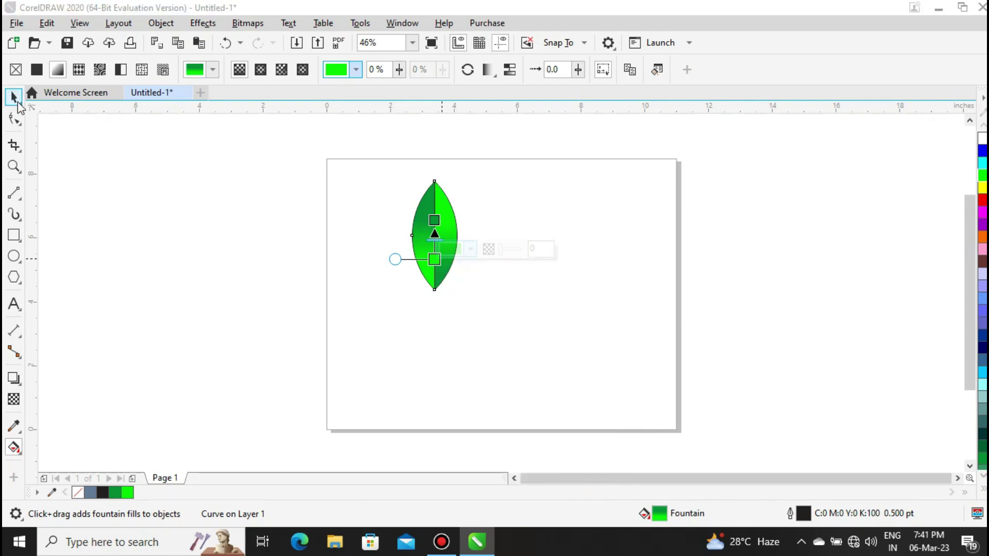
click(144, 211)
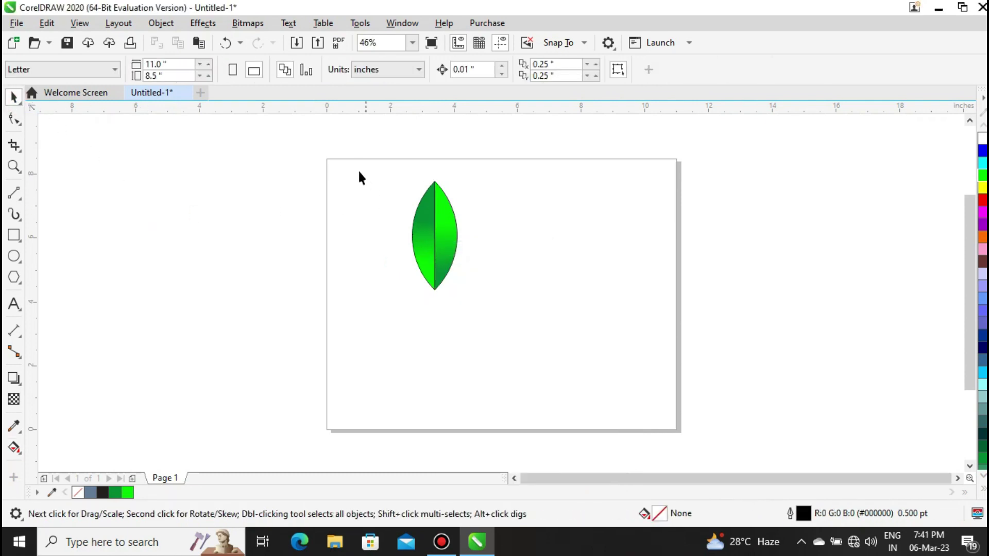
Select both leaf halves and set their outline width to None
drag(396, 194, 510, 330)
click(639, 72)
click(616, 84)
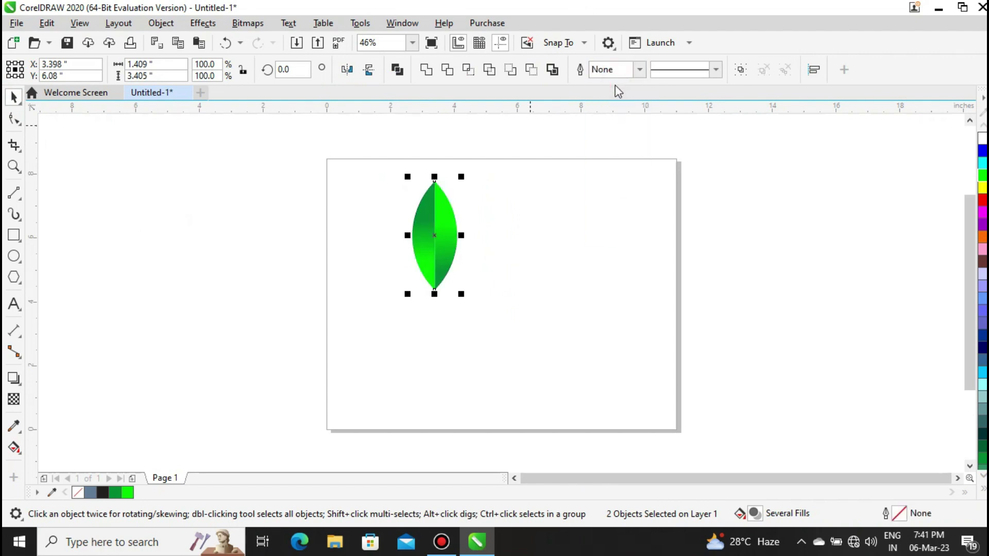
click(529, 209)
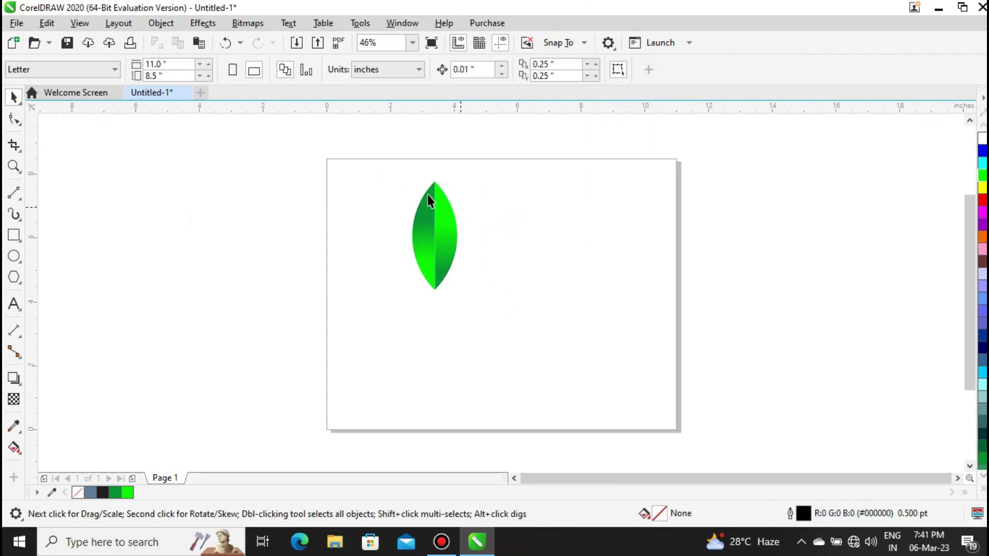
Rotate both leaf halves together about 48.5° counterclockwise around their centre
drag(358, 162, 493, 309)
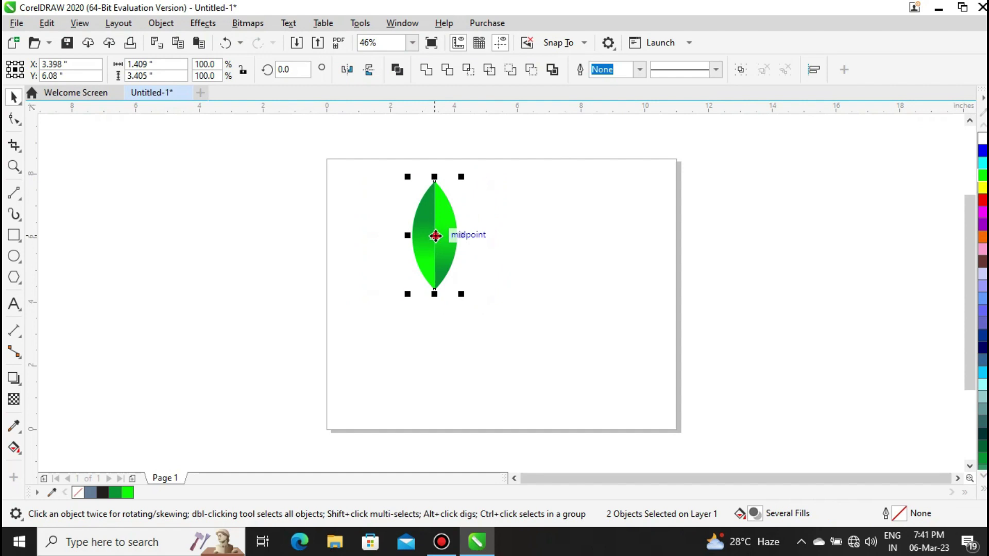
click(435, 236)
drag(463, 176, 412, 190)
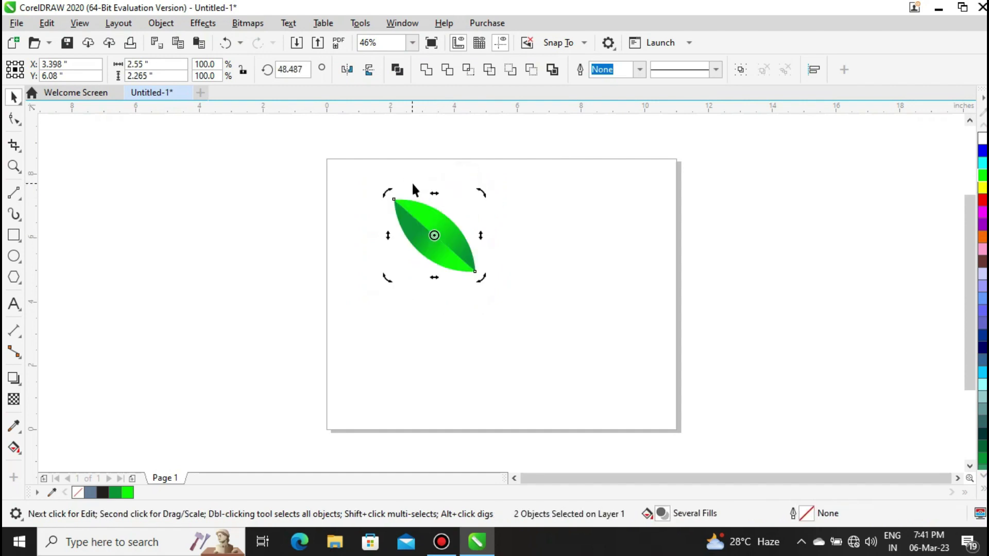
click(330, 272)
Create a horizontally mirrored copy of the tilted leaf to its right, and group the two leaves' four halves
drag(341, 176, 502, 335)
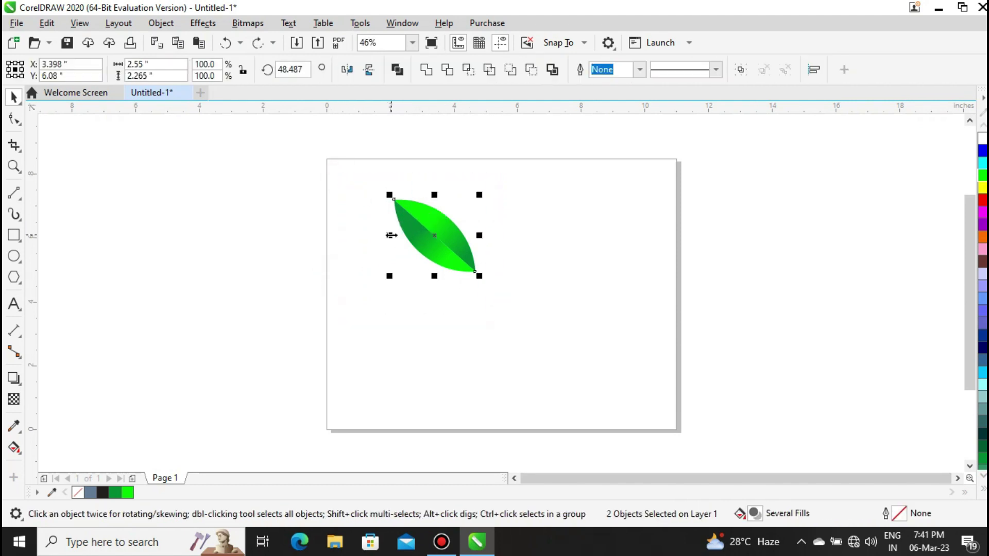
drag(391, 235, 494, 237)
ctrl+right_click(496, 239)
click(345, 190)
drag(363, 173, 673, 309)
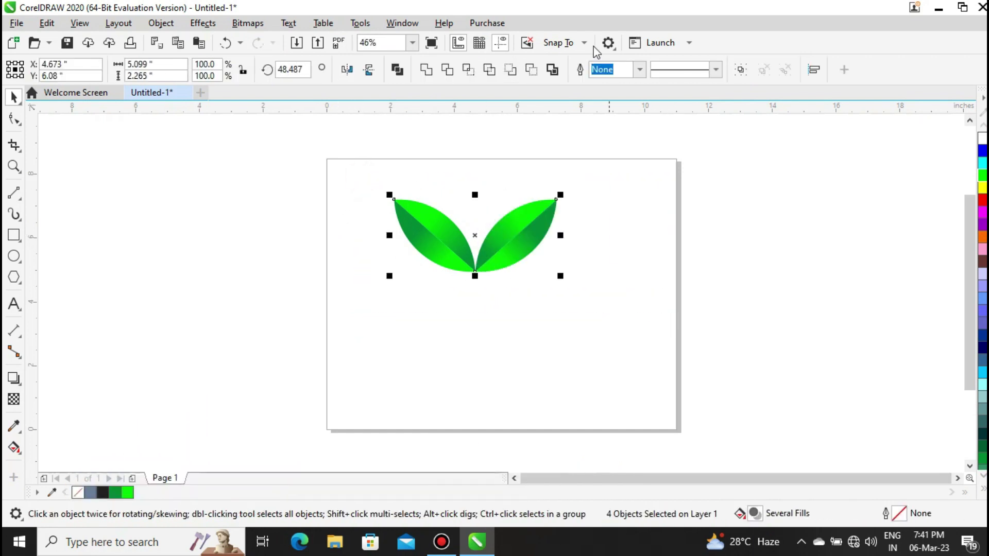
click(740, 71)
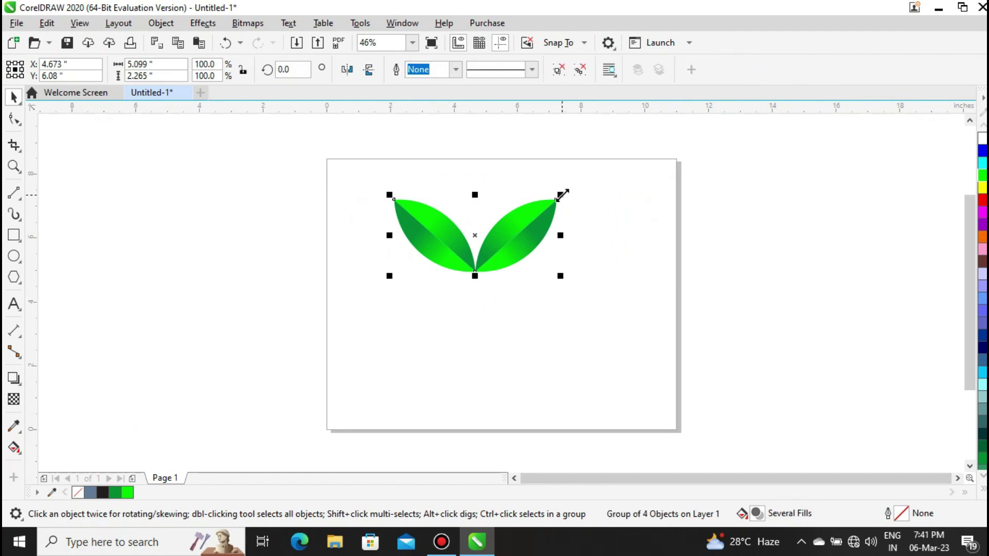
Scale the leaf pair down to about 23.7% and move it to about X 1.49, Y 7.35 inches, near the page's upper-left corner
drag(559, 195, 480, 245)
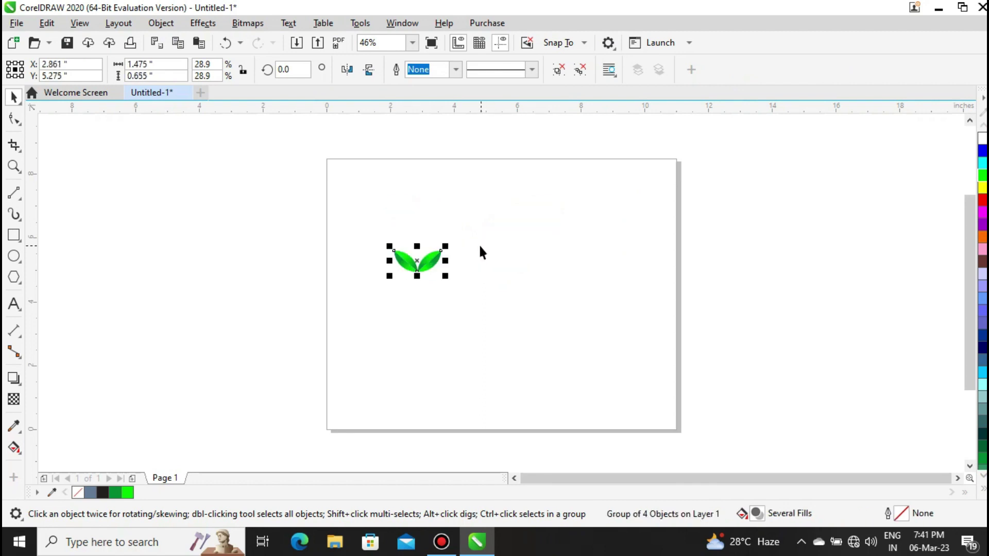
drag(420, 260, 381, 193)
drag(405, 177, 397, 183)
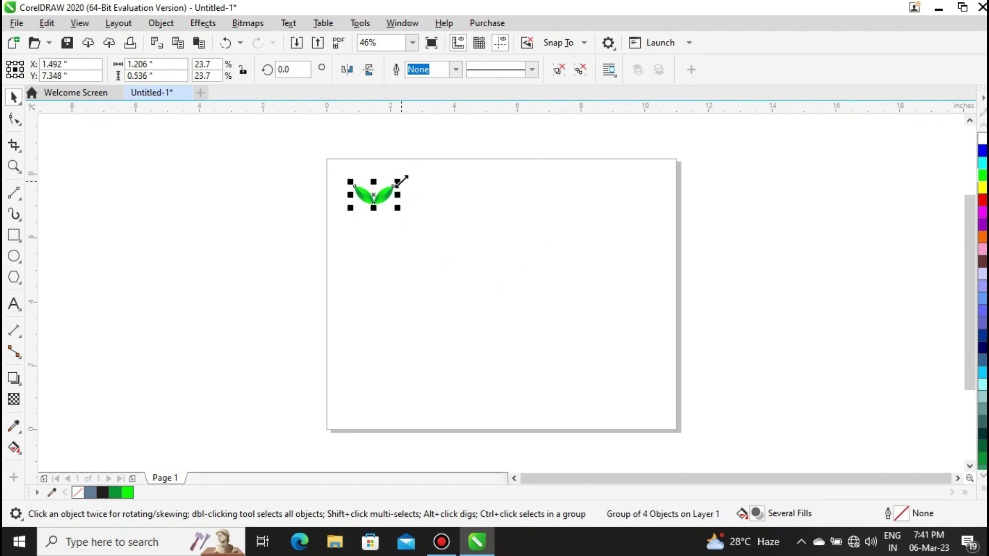
click(443, 212)
Duplicate the leaf pair near the page's lower-left corner, about X 1.54, Y 1.23 inches, enlarged to about 1.71 inches wide
drag(334, 169, 465, 248)
key(plus)
drag(372, 192, 409, 369)
click(225, 234)
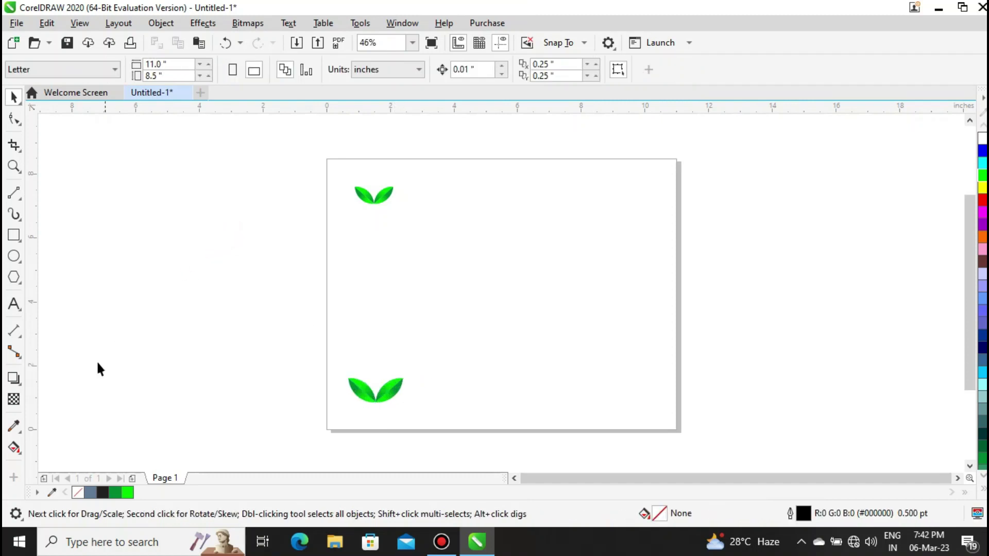
Blend the lower leaf pair into the upper one in a straight line with 20 steps
click(365, 400)
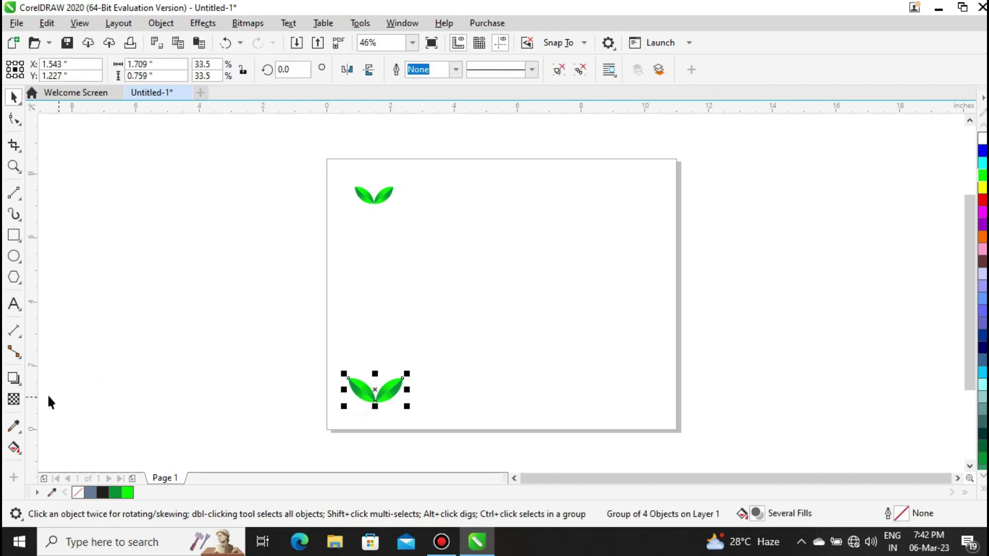
click(23, 386)
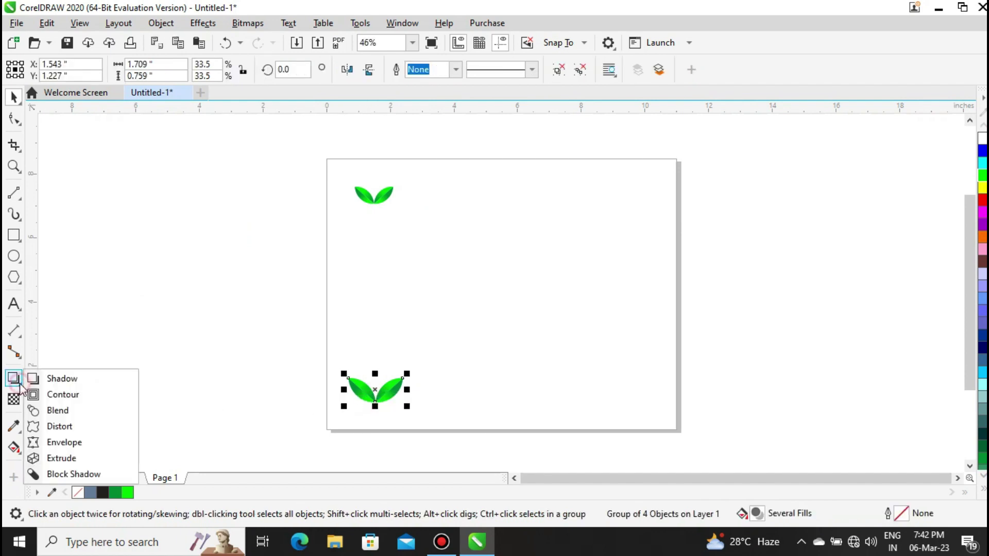
click(60, 412)
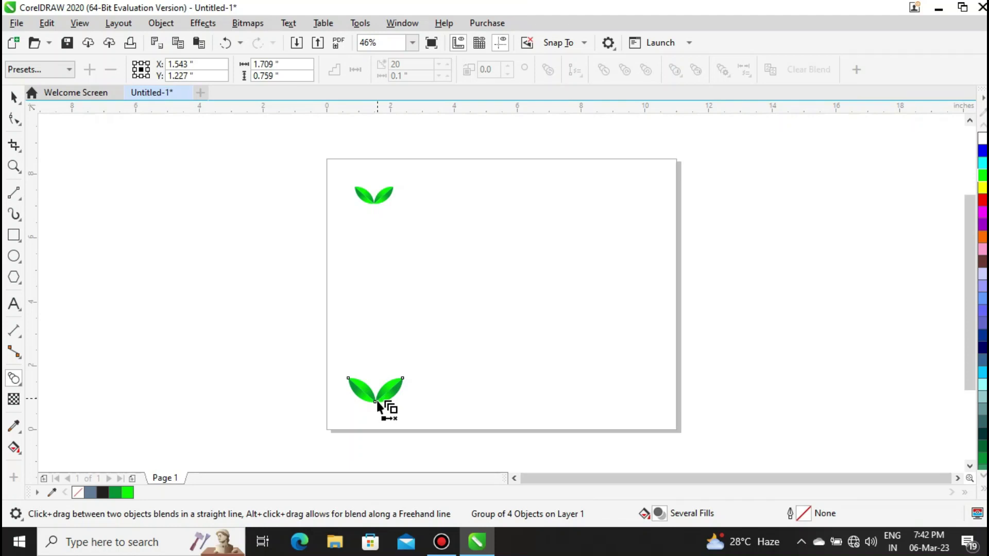
drag(376, 401, 373, 203)
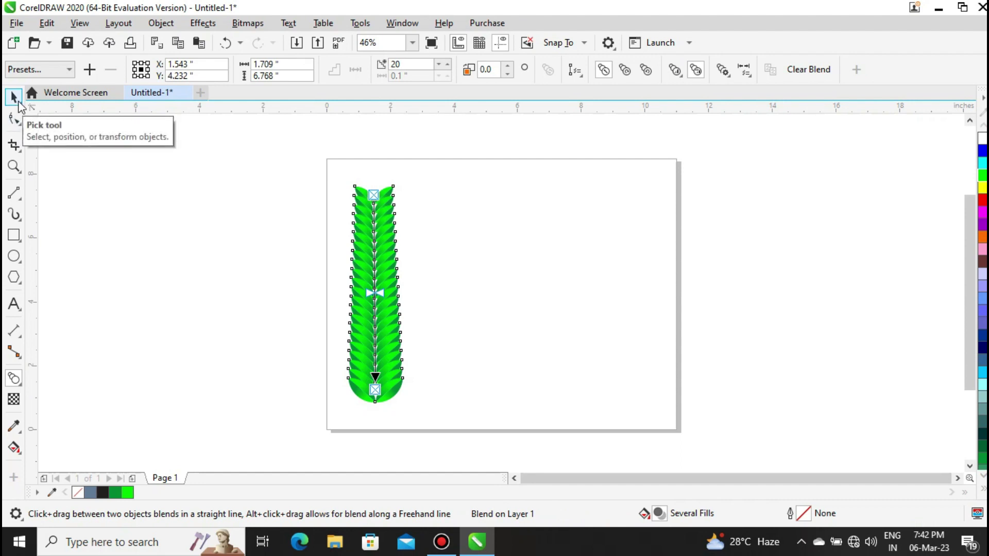
Reduce the blend's step count by five to space the leaf pairs further apart, and deselect the blend
click(438, 65)
click(438, 64)
click(438, 64)
click(439, 64)
click(438, 64)
click(13, 97)
click(200, 242)
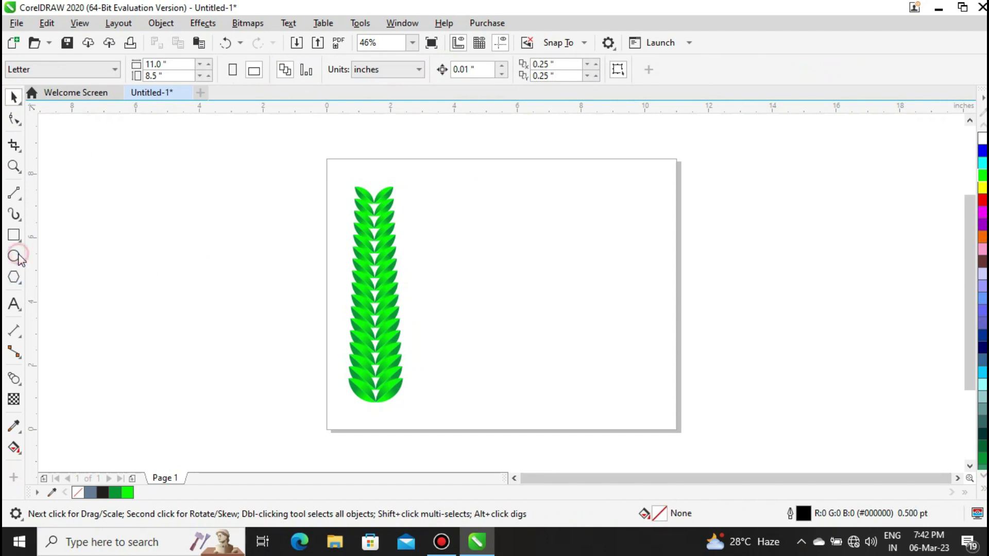
Draw a circle, move it to about X 6.33, Y 4.35 inches, and enlarge it to 5 inches in diameter
click(14, 256)
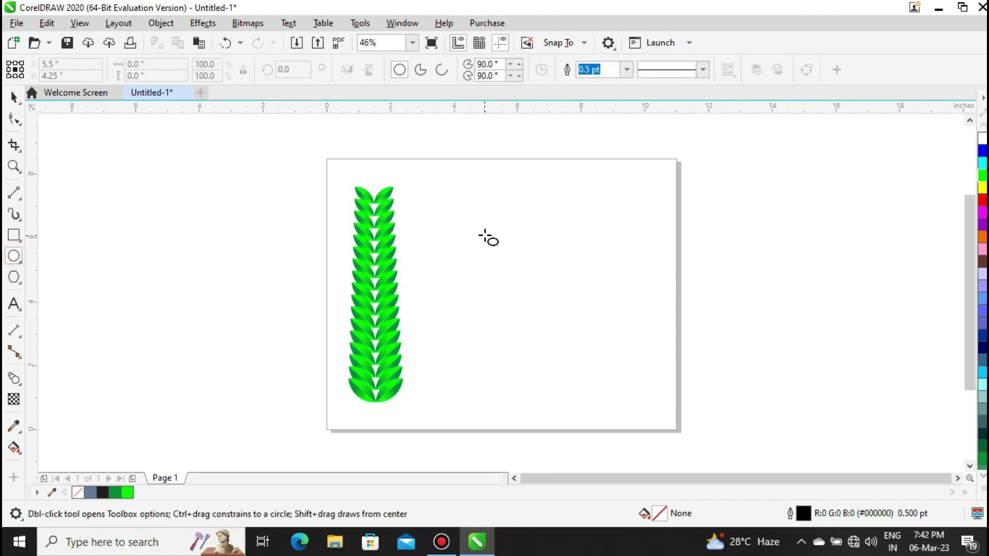
drag(488, 230, 555, 299)
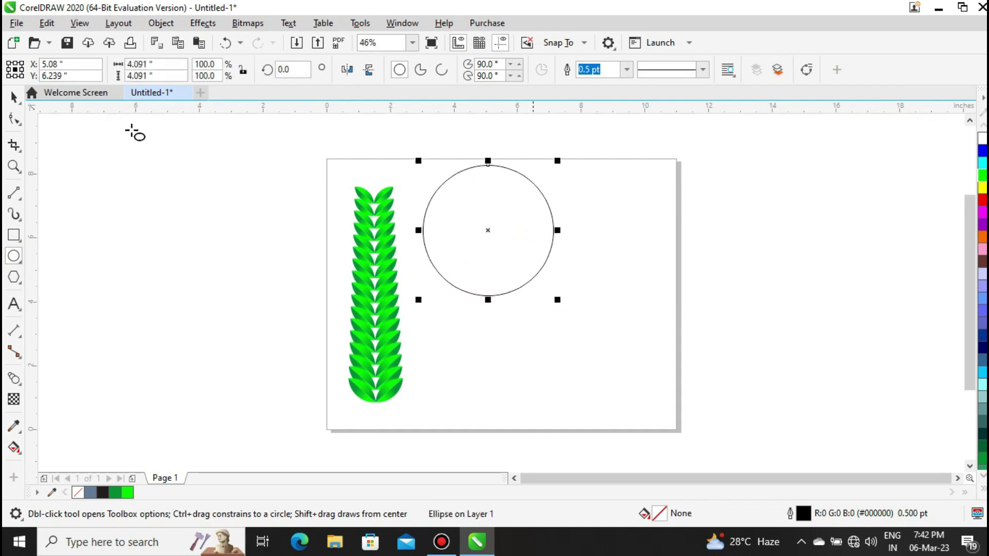
click(14, 96)
drag(491, 229, 534, 296)
mouse_move(601, 363)
mouse_down()
mouse_move(631, 384)
mouse_move(610, 376)
mouse_up()
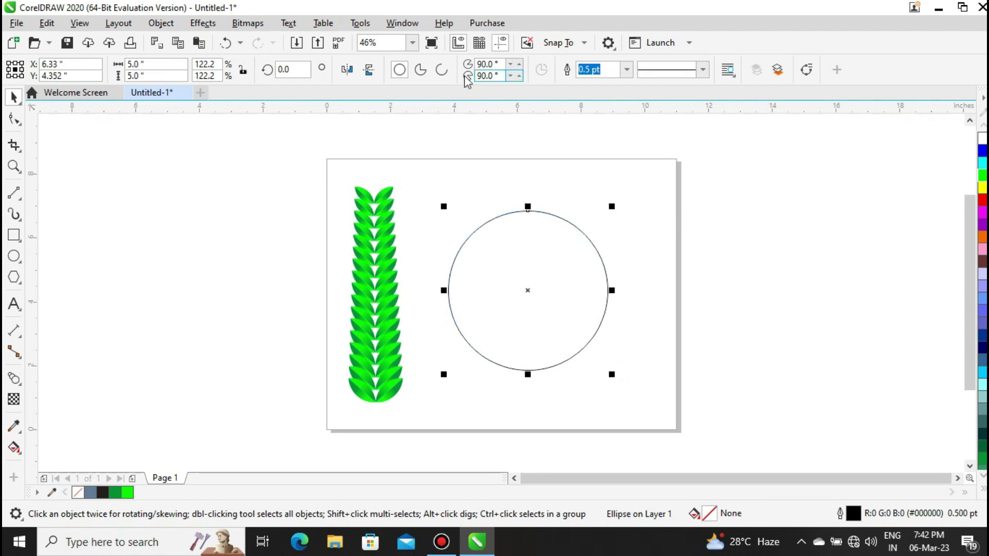
Convert the circle to an arc and shorten it to span from about 104.3° to 270°, open on the right
click(437, 71)
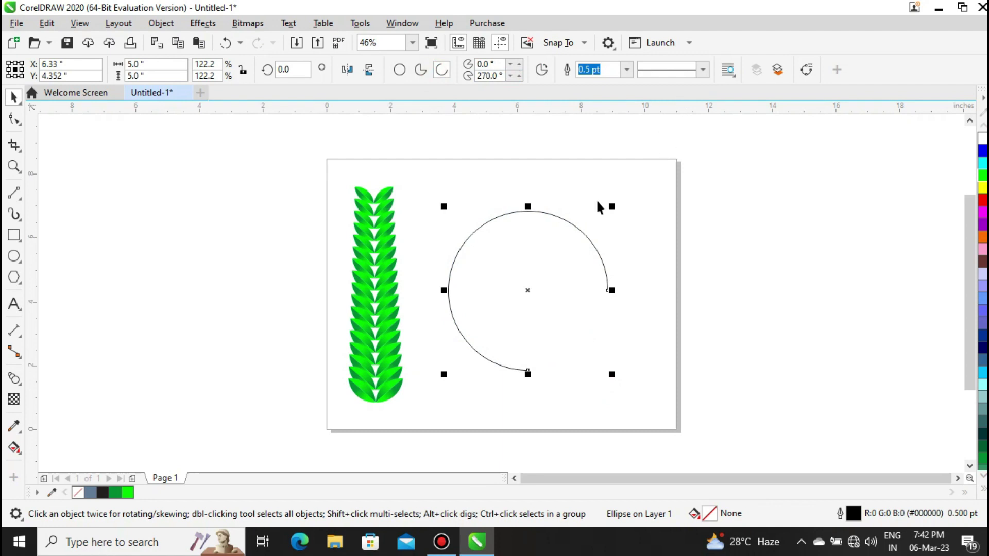
click(14, 119)
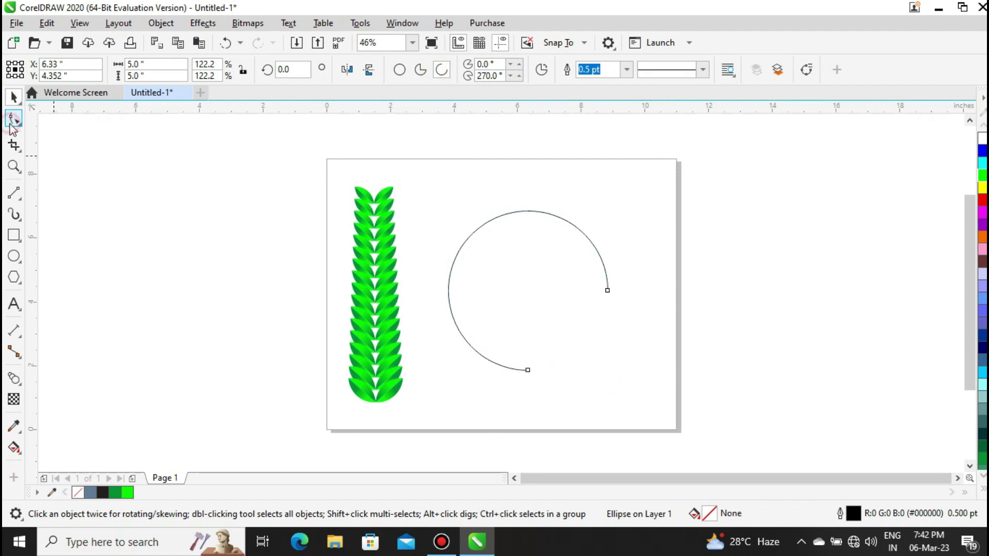
click(608, 291)
drag(610, 253, 508, 213)
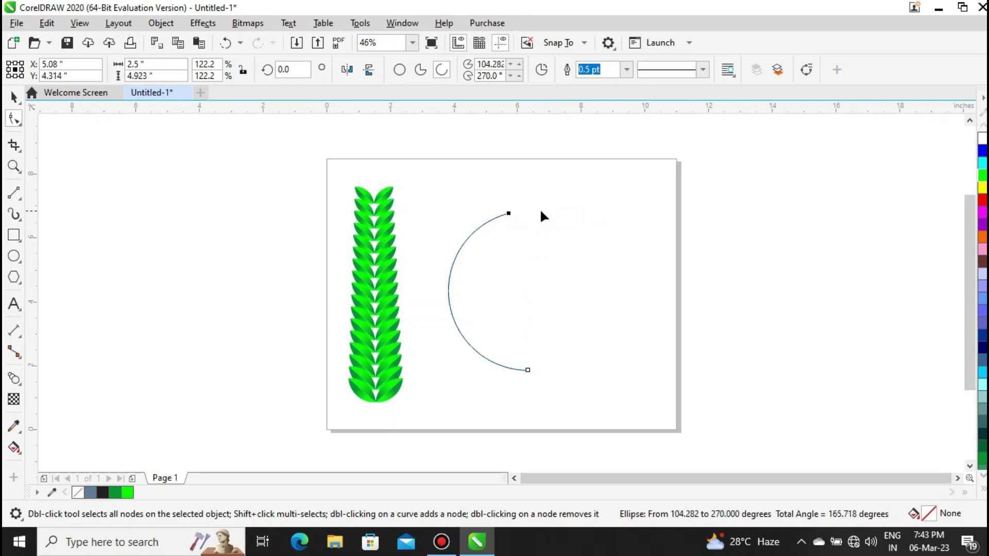
click(13, 97)
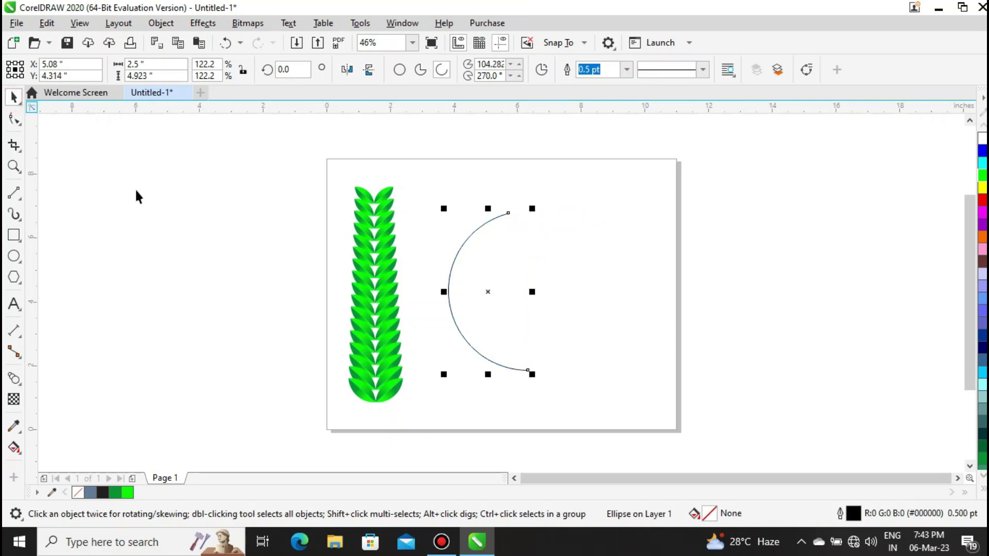
Attach the leaf column blend to the arc as its new path
click(353, 233)
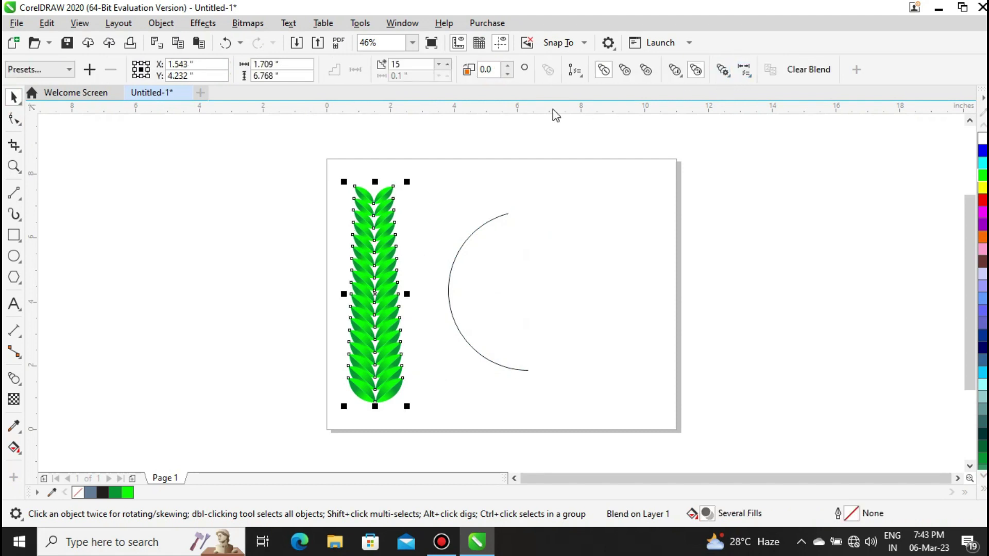
click(576, 70)
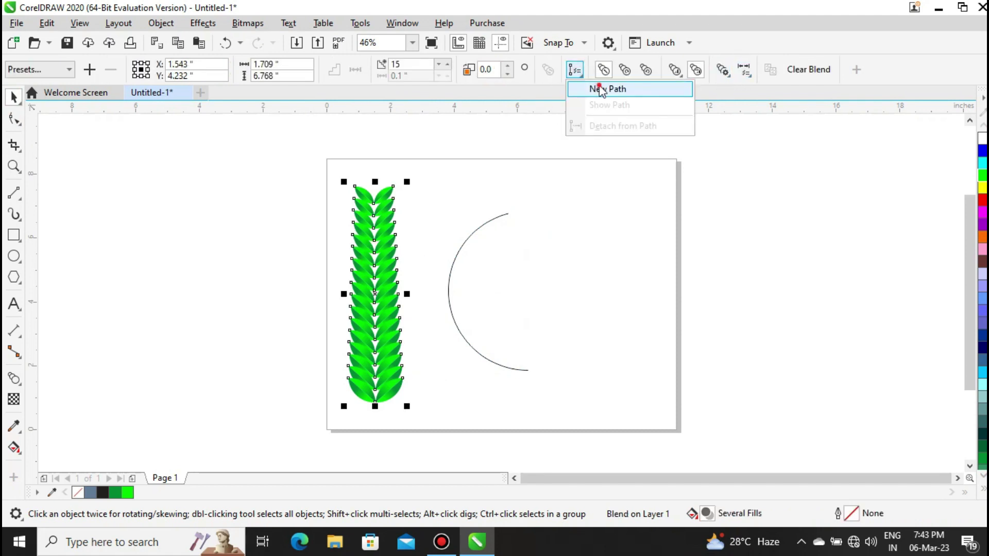
click(603, 88)
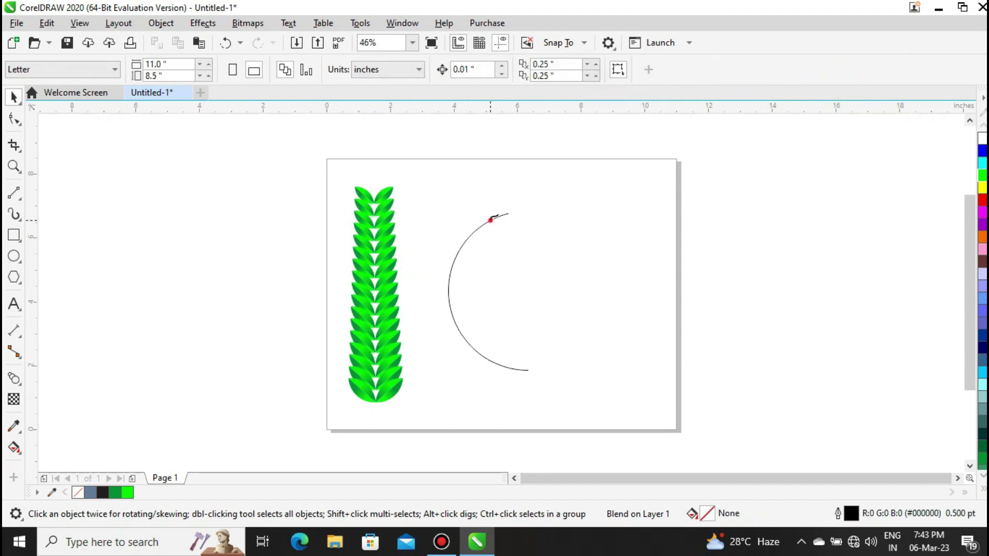
click(491, 219)
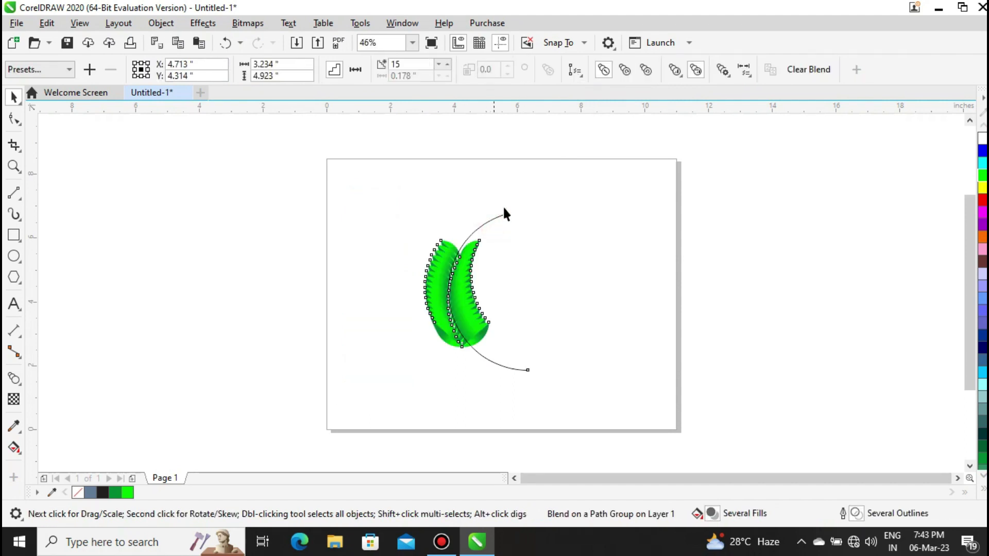
Spread the leaf blend along the full path and rotate all its objects to follow the arc
click(724, 70)
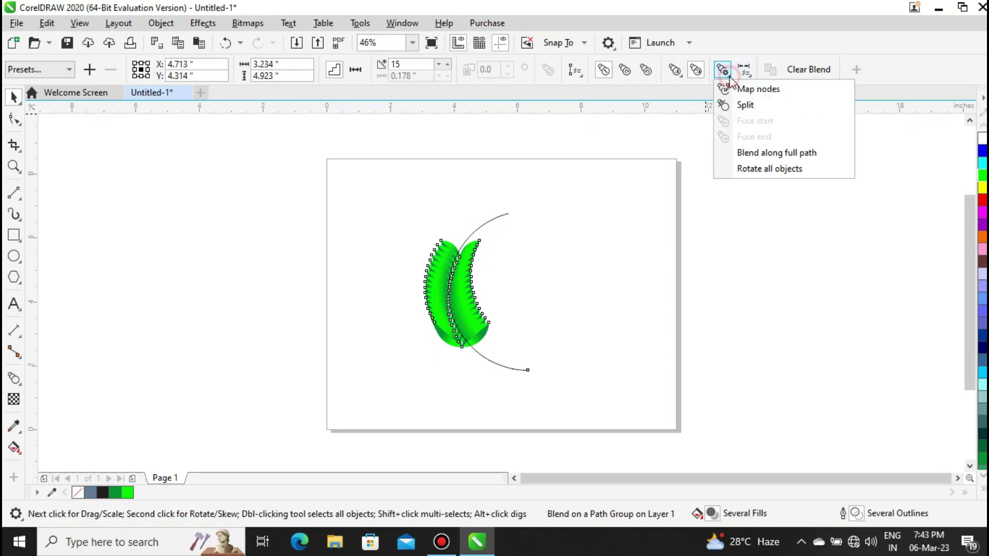
click(755, 153)
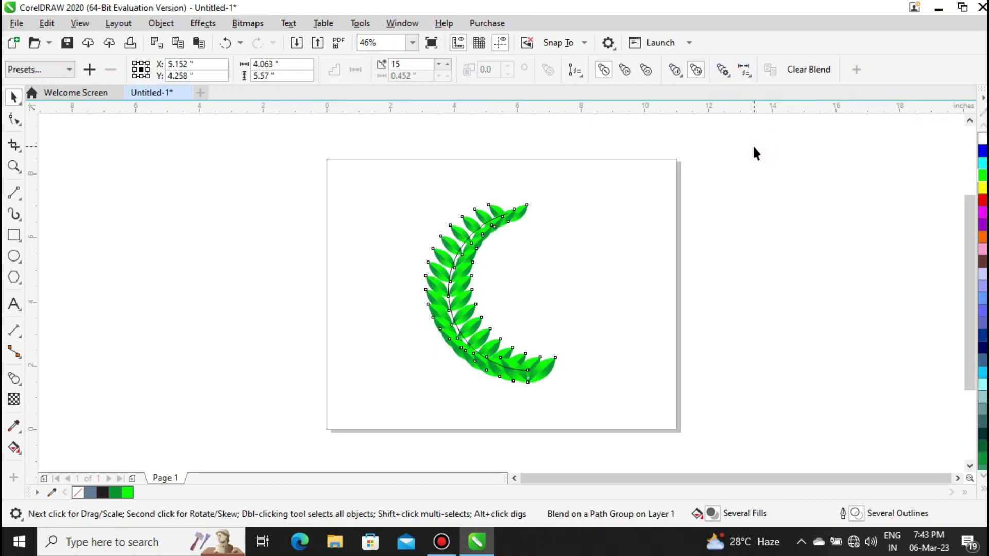
click(726, 71)
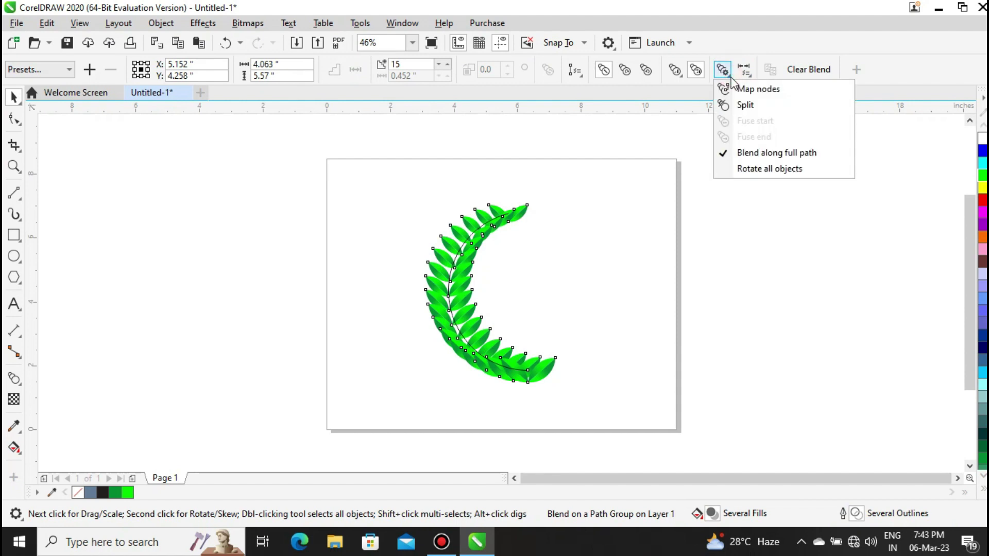
click(757, 168)
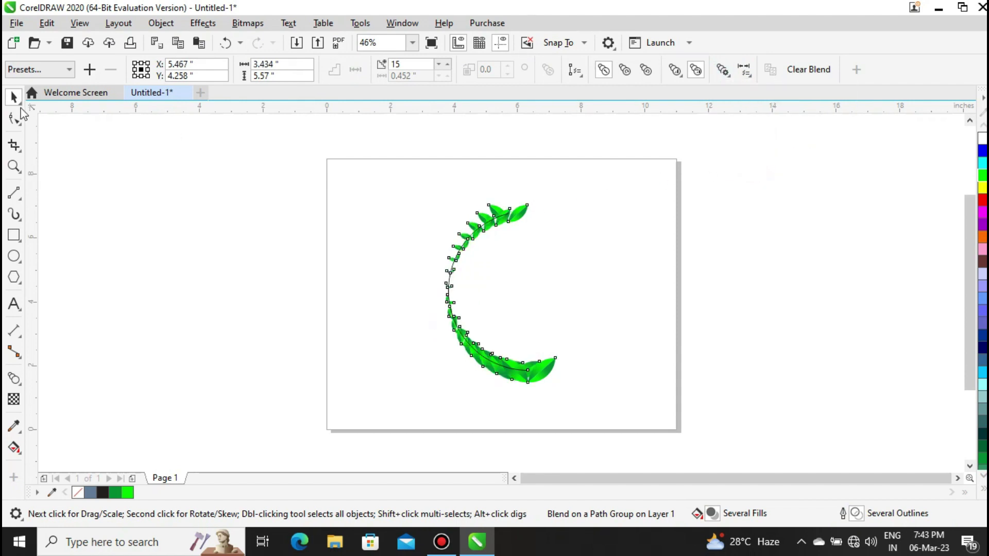
Rotate the leaf pair at the arc's upper end to about 287.7° so it points outward along the path
click(14, 166)
click(511, 219)
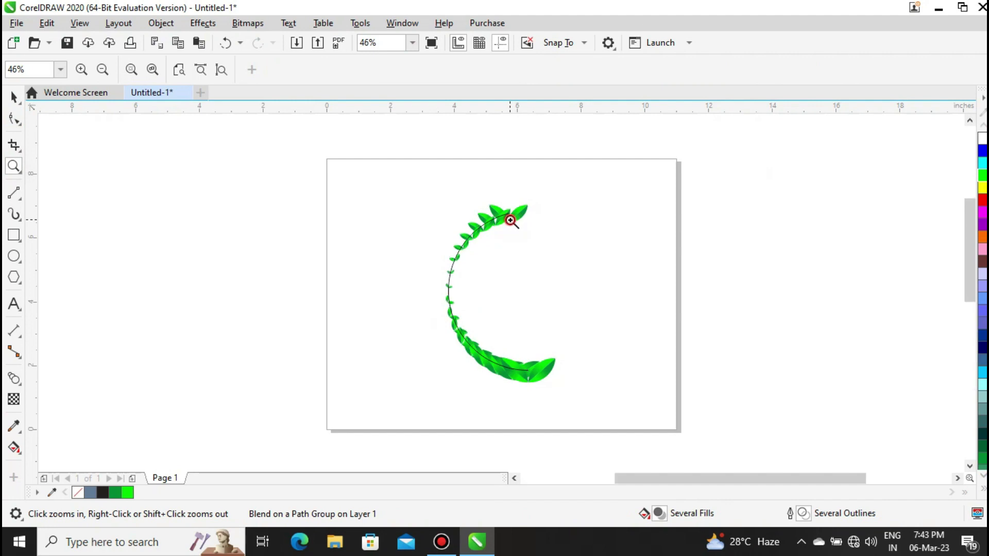
click(497, 296)
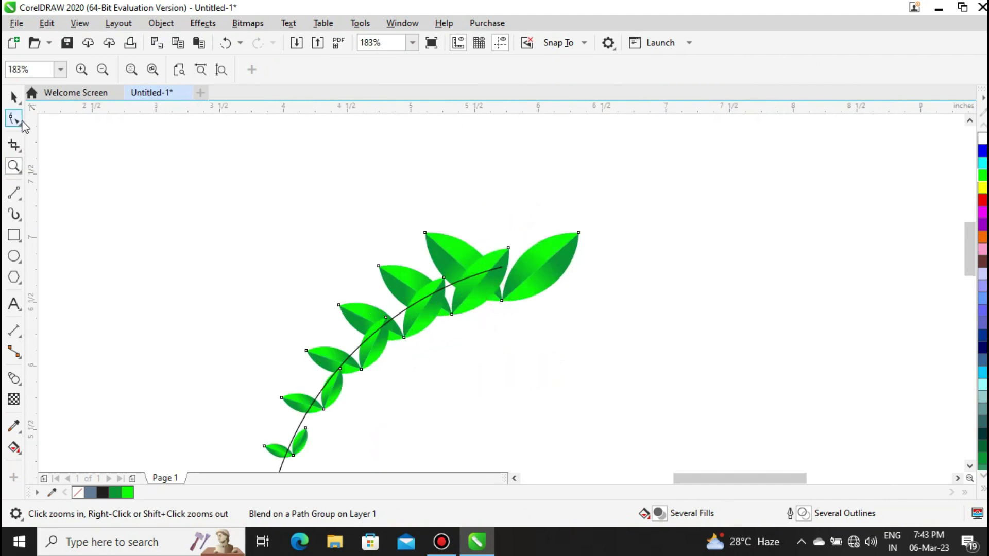
click(13, 96)
click(598, 221)
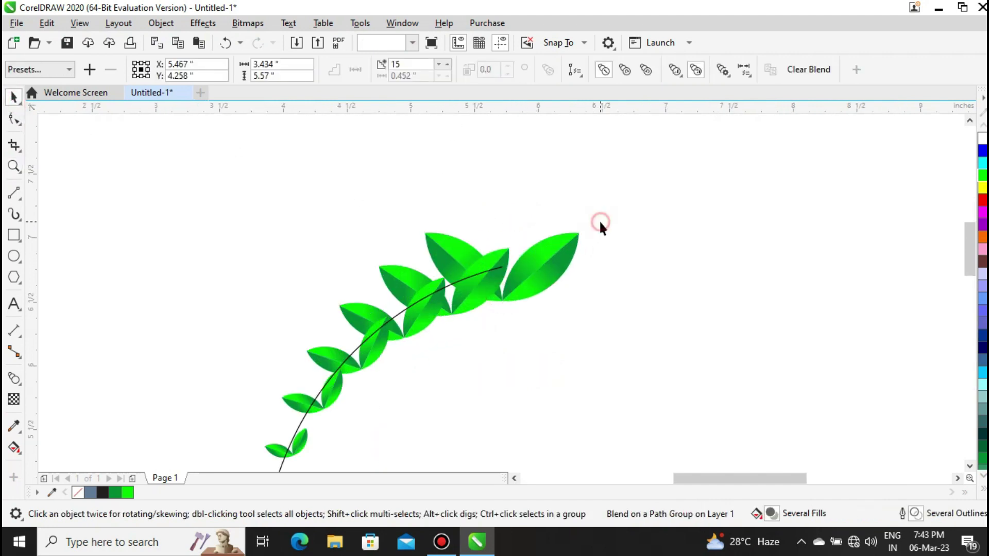
click(558, 262)
click(510, 265)
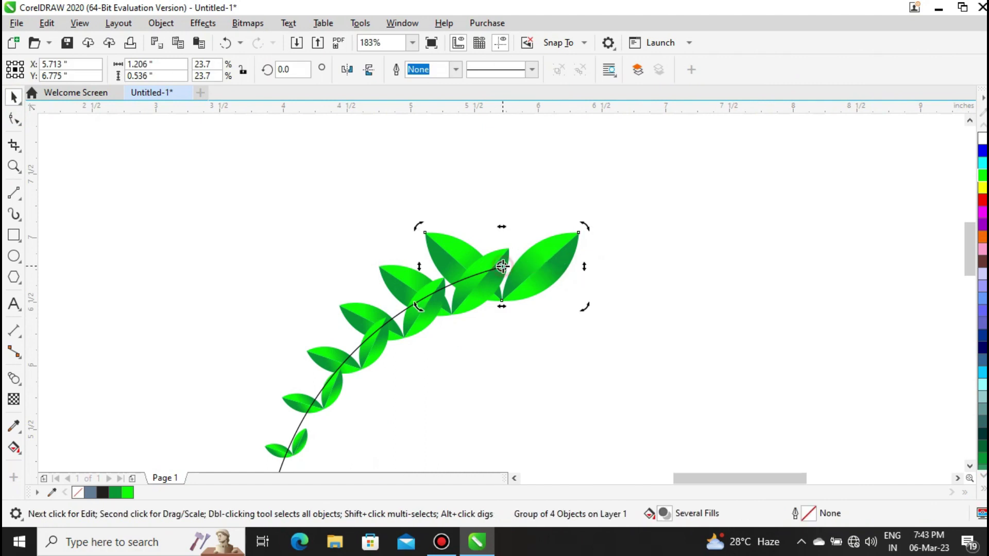
drag(589, 223, 620, 391)
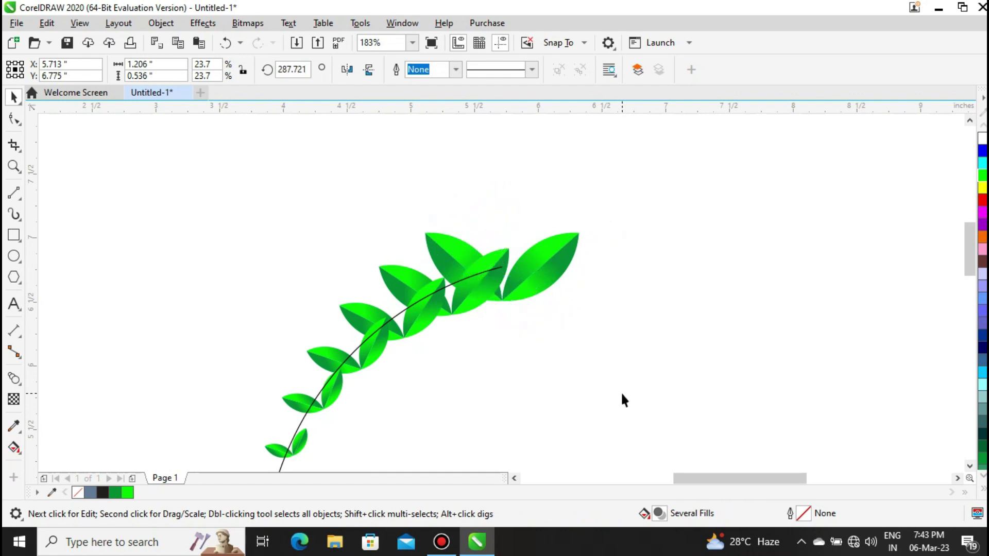
click(635, 283)
Rotate the leaf pair at the arc's lower end to about 82.9° to align it with the path
drag(967, 254, 966, 329)
click(648, 387)
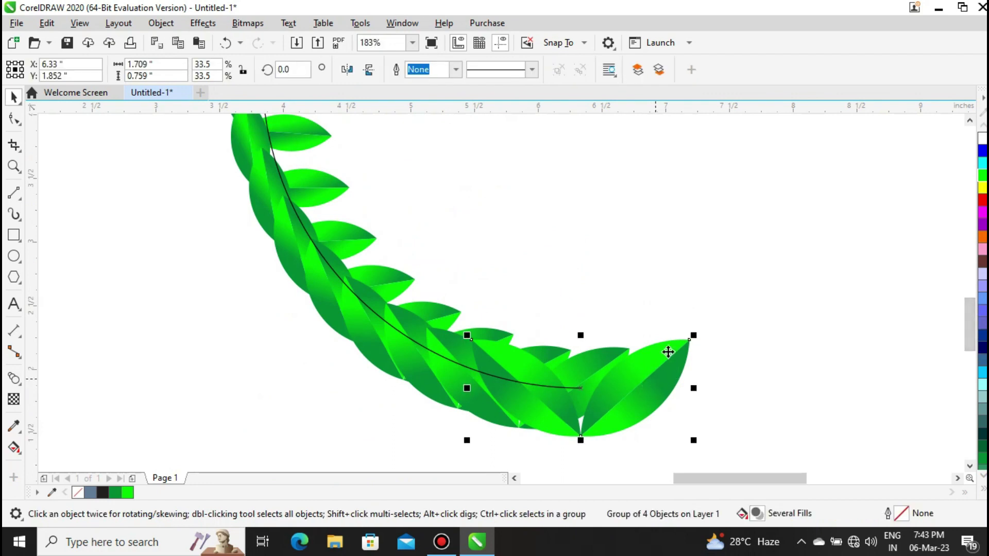
click(584, 388)
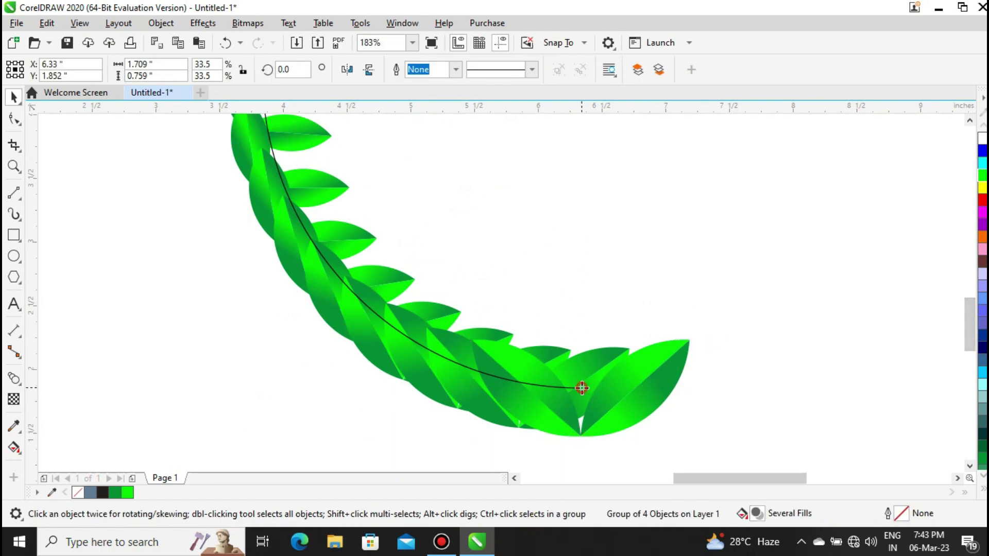
drag(699, 330, 546, 294)
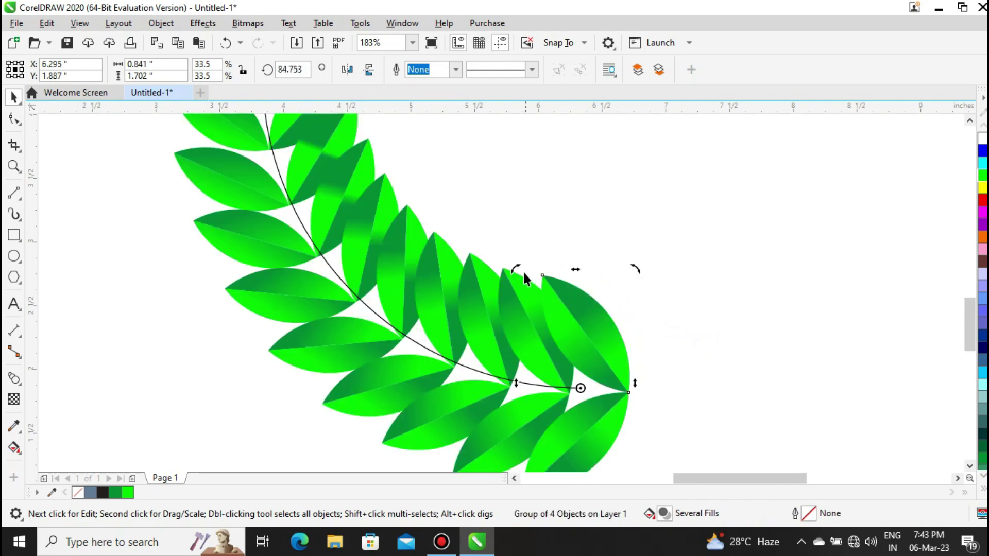
drag(515, 269, 520, 265)
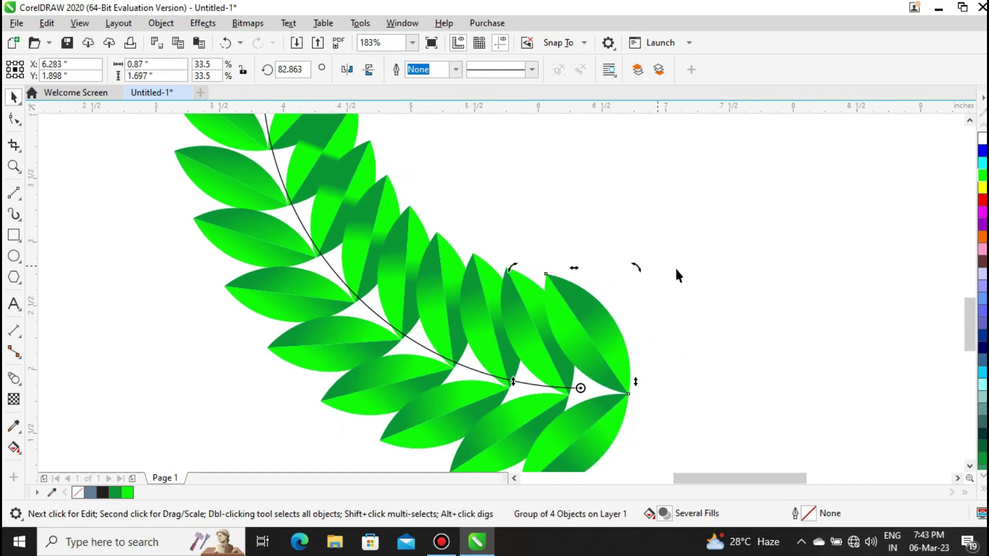
Scale the leaf pair at the arc's upper end down to about 16.6% around its centre, and deselect it
drag(971, 327, 975, 246)
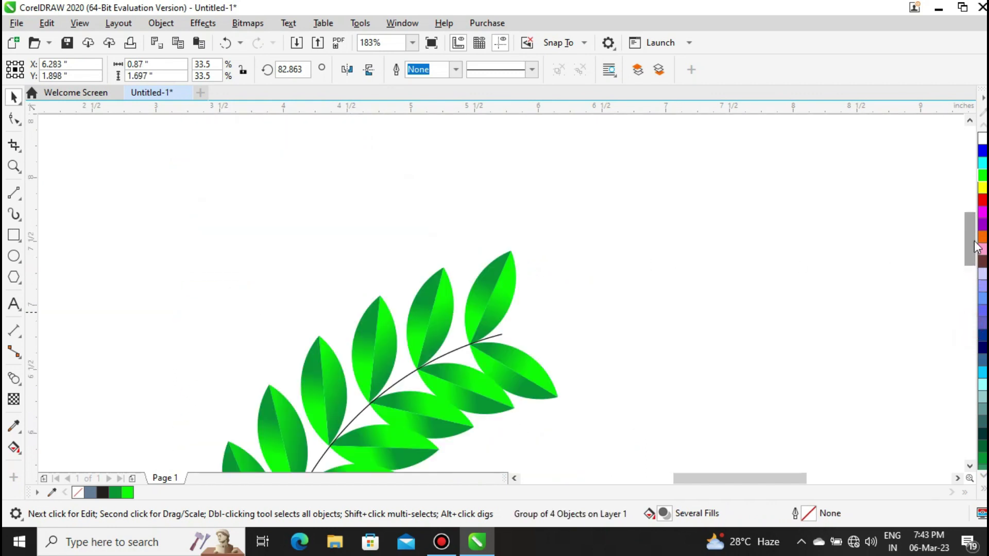
click(540, 381)
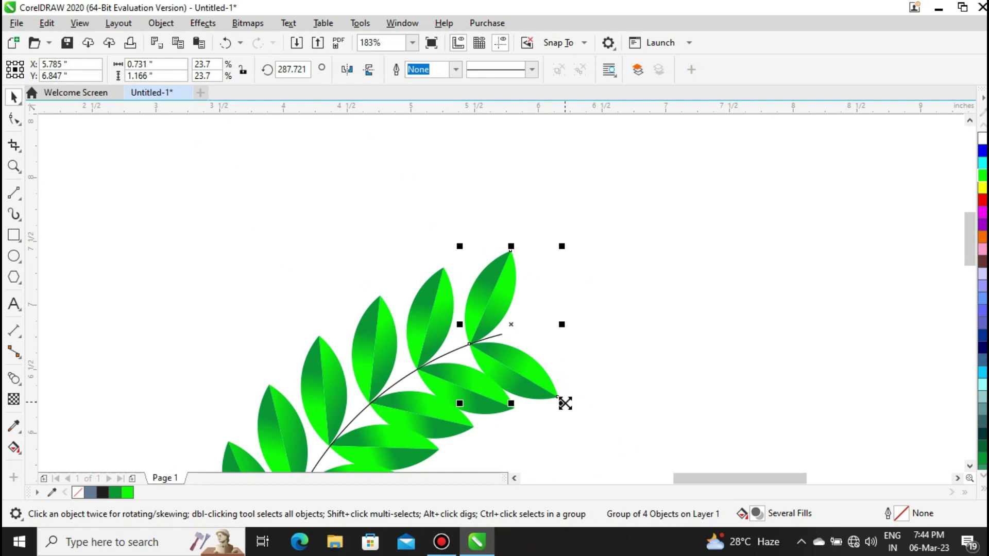
drag(563, 407, 546, 394)
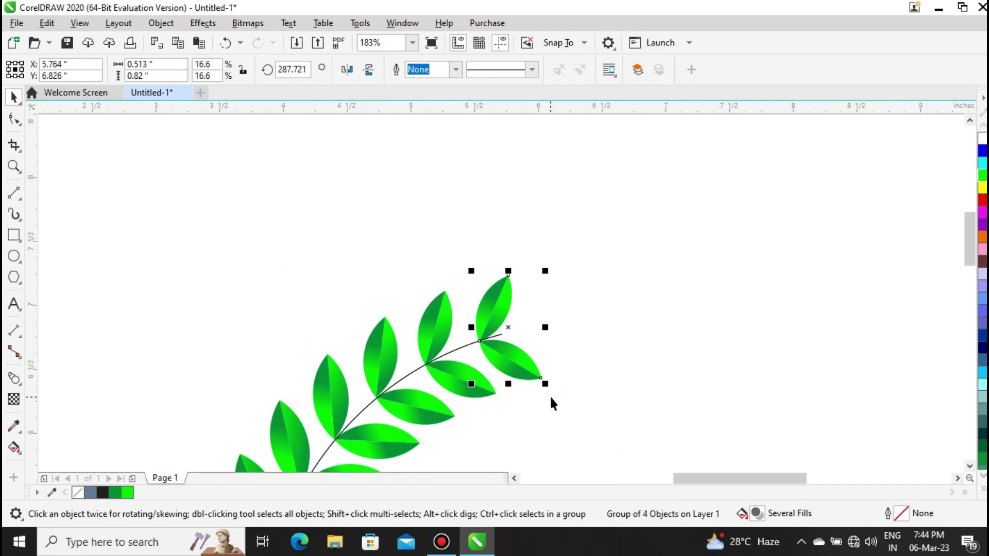
click(622, 383)
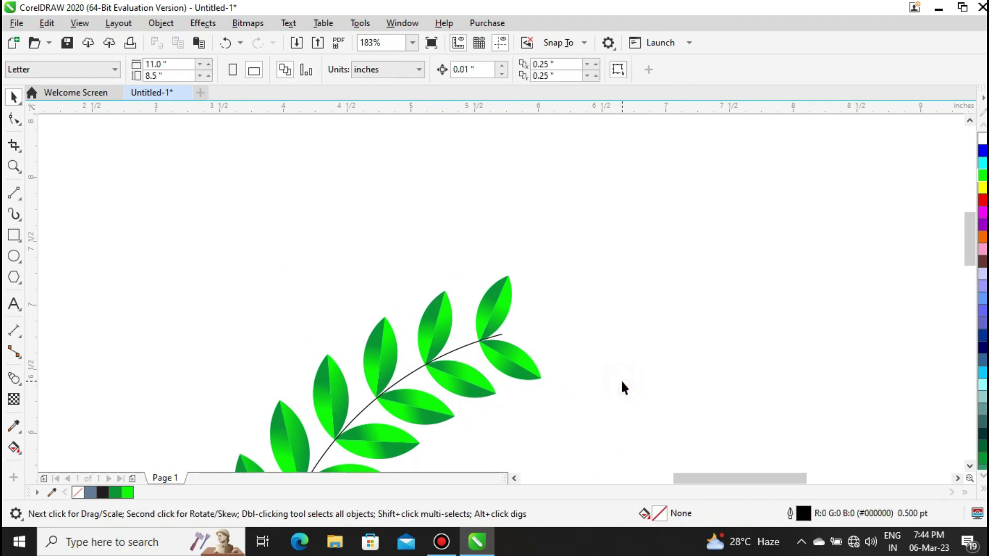
Duplicate the whole leaf branch and place the copy to its left, overlapping the page's left edge
click(412, 42)
click(371, 58)
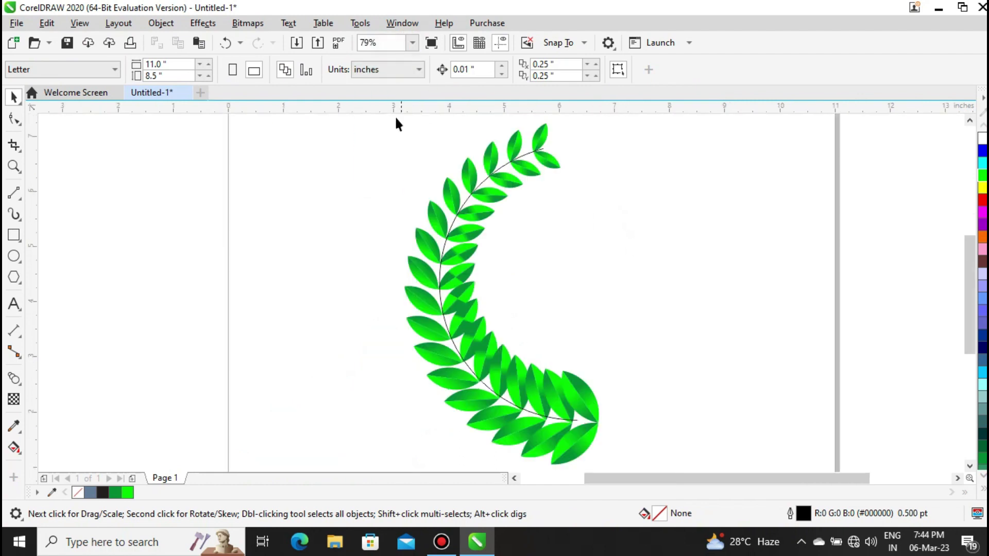
key(ctrl+a)
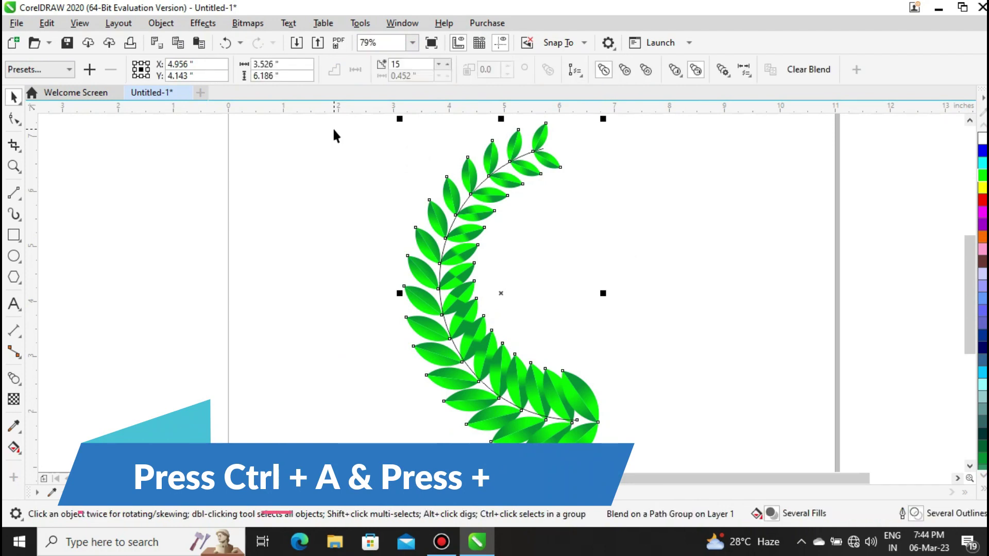
key(plus)
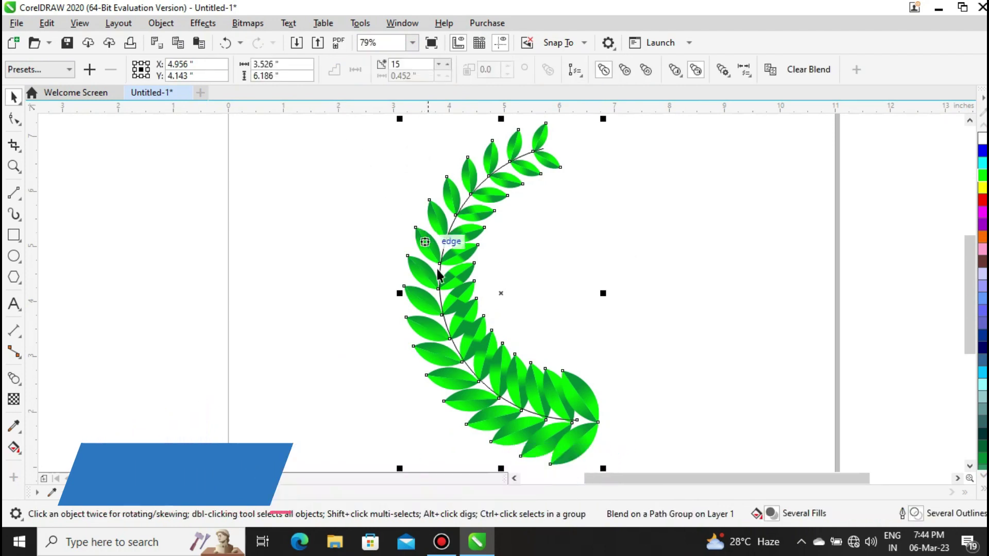
click(504, 297)
drag(304, 273, 174, 286)
click(316, 243)
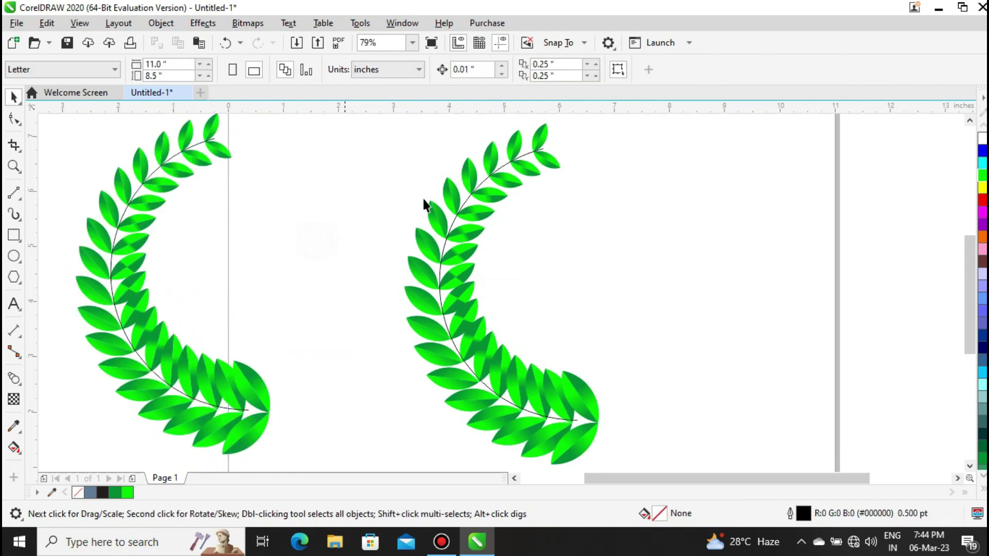
Duplicate the leaf pair at the right branch's upper end into the empty area beside it, and ungroup the copy
click(546, 160)
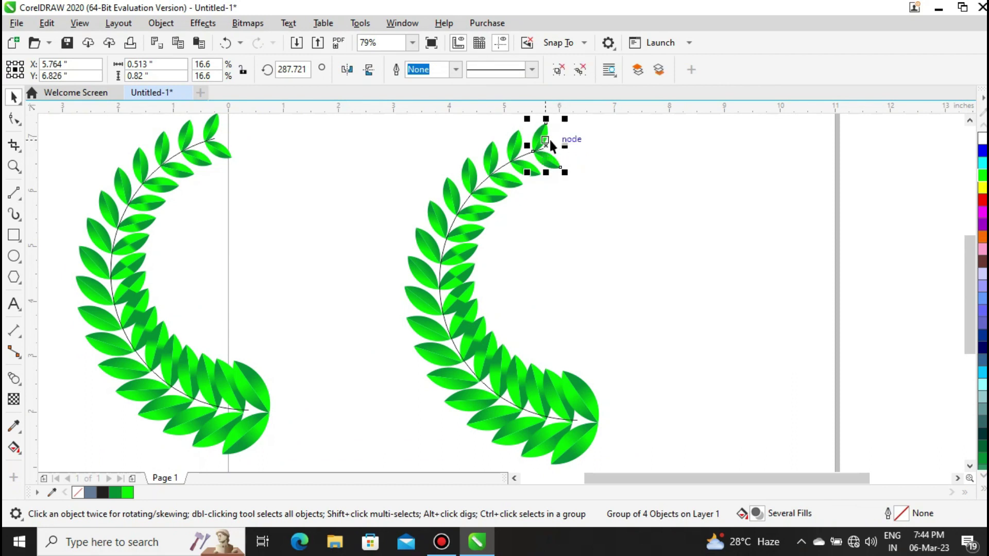
drag(547, 146, 693, 150)
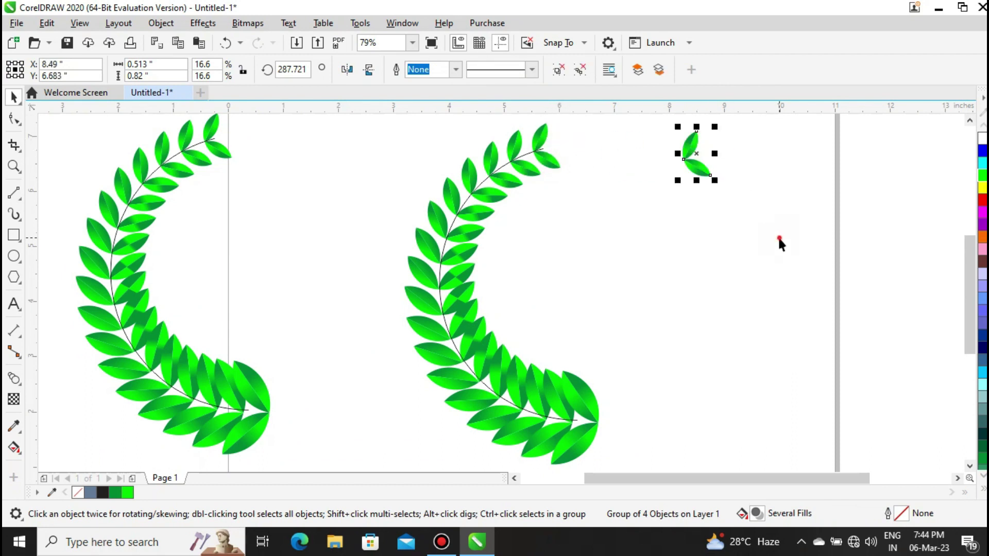
click(778, 236)
click(700, 169)
click(562, 68)
click(791, 238)
Delete both halves of the copied pair's lower leaf and group the two halves of the remaining leaf
click(697, 167)
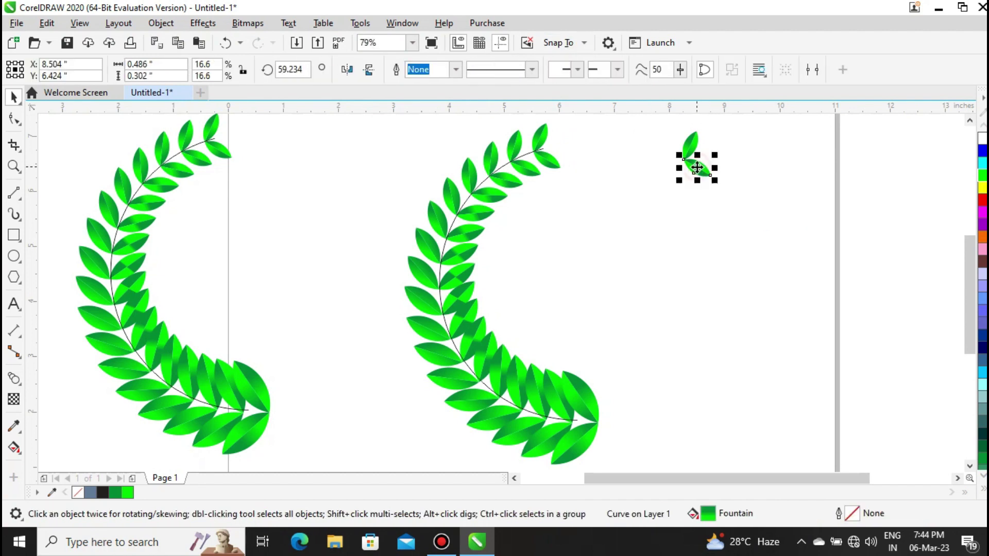
key(Escape)
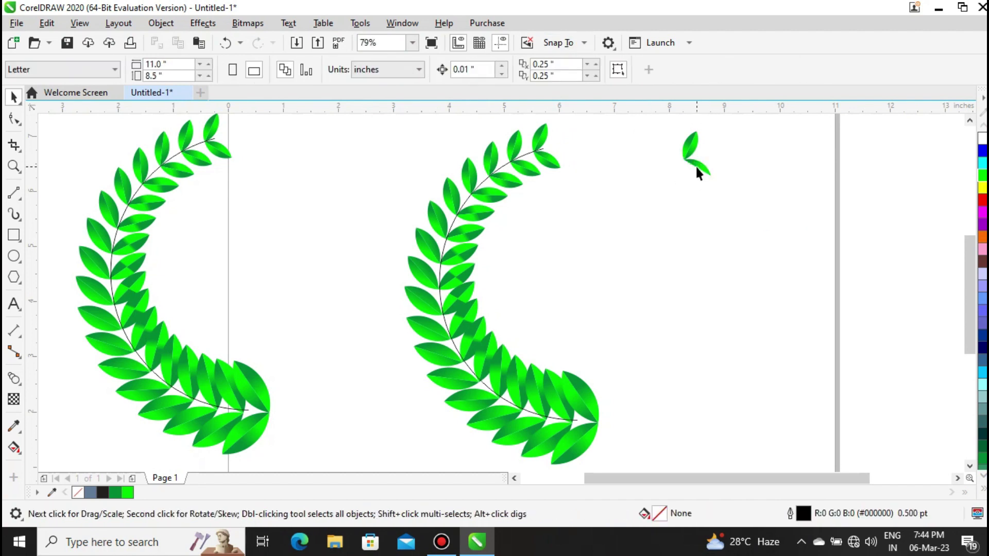
click(704, 165)
key(Delete)
drag(666, 119, 747, 185)
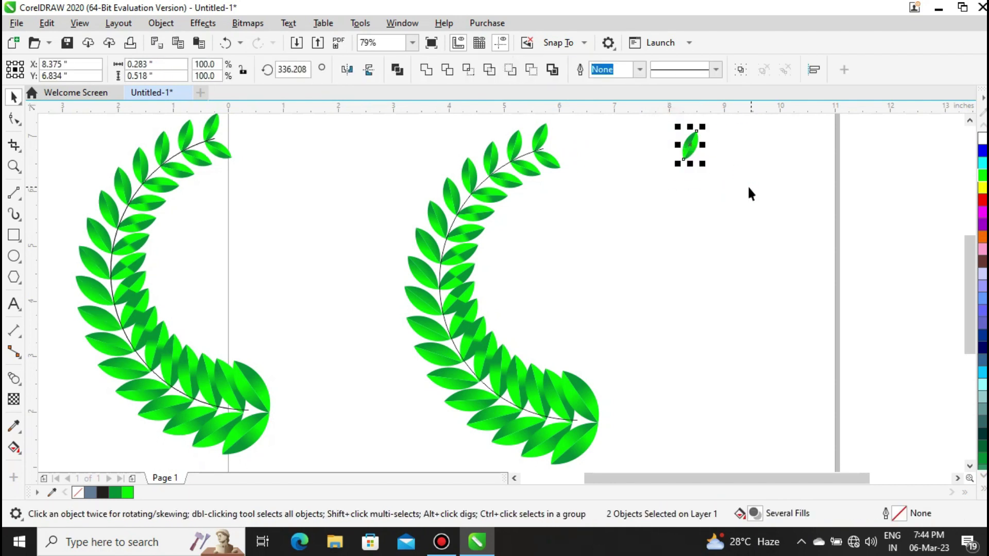
click(740, 71)
click(739, 195)
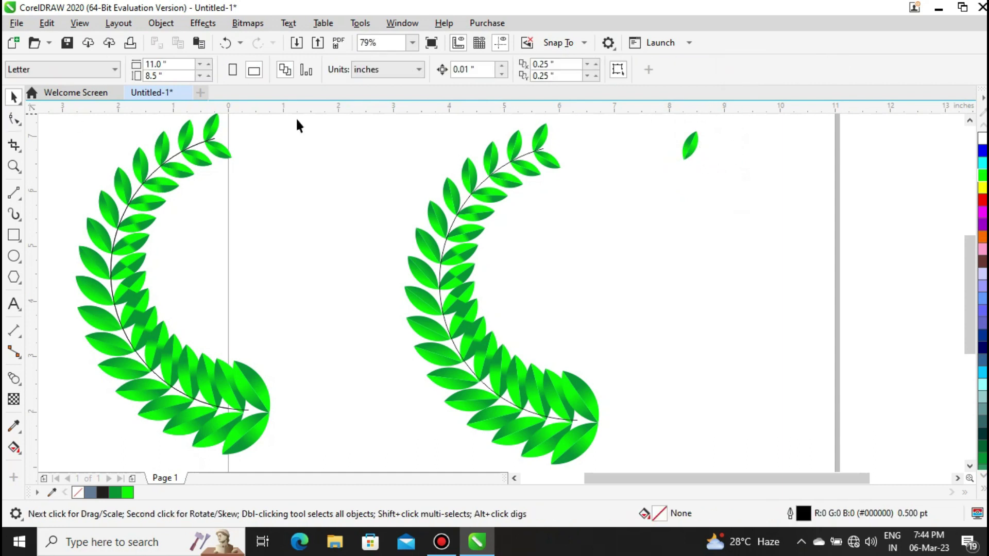
Move the single leaf beside the right branch's upper tip and rotate it to about 314.1°
drag(693, 152, 563, 138)
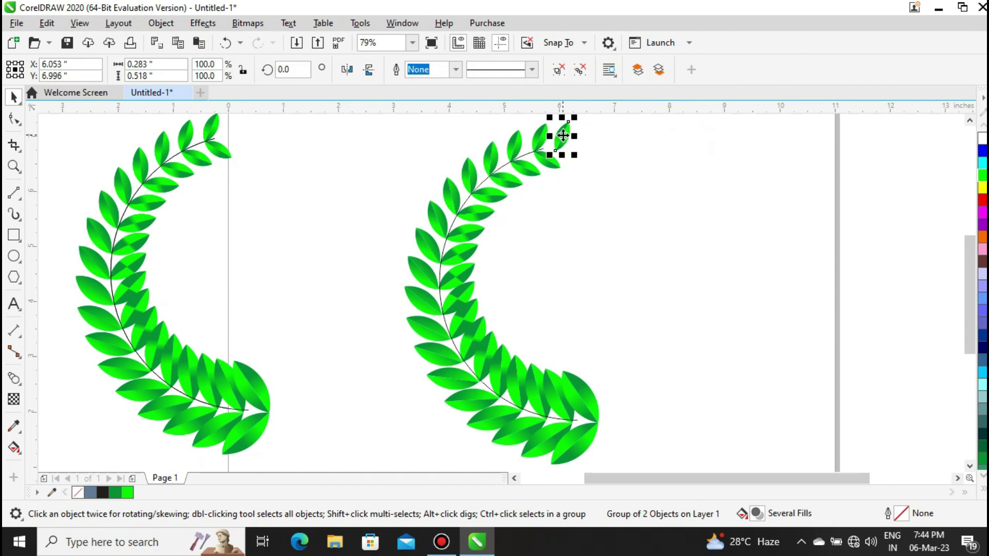
click(13, 166)
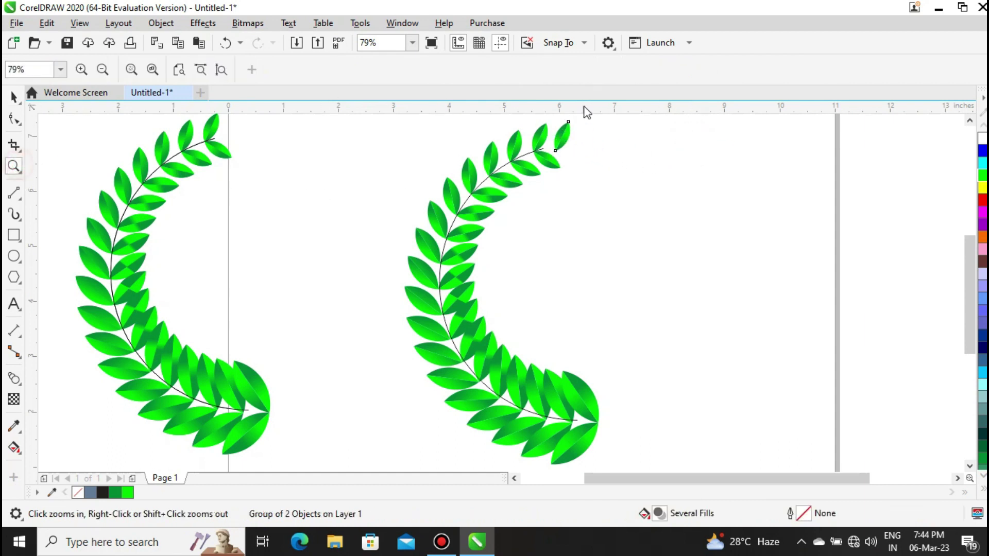
click(552, 140)
click(530, 328)
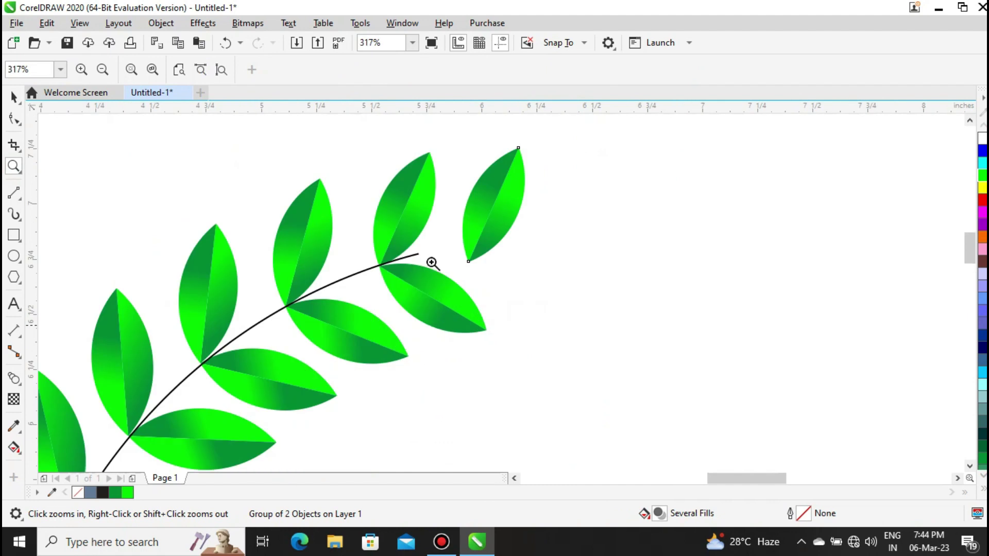
click(15, 101)
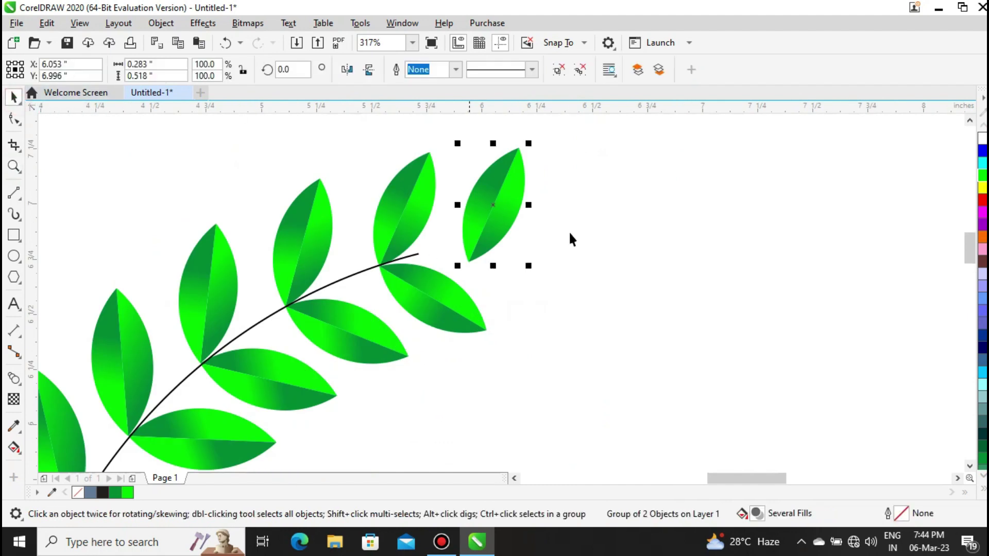
click(493, 208)
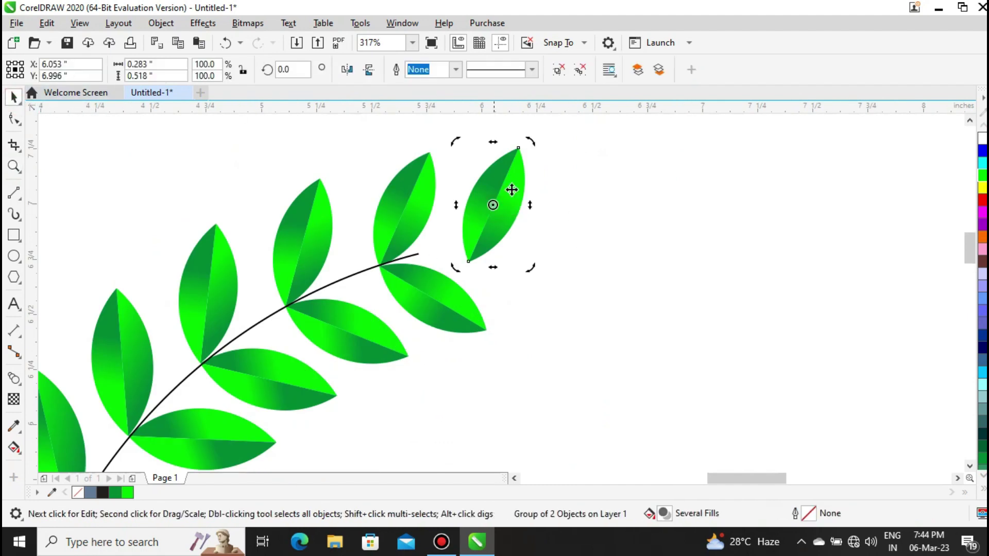
drag(536, 141, 546, 183)
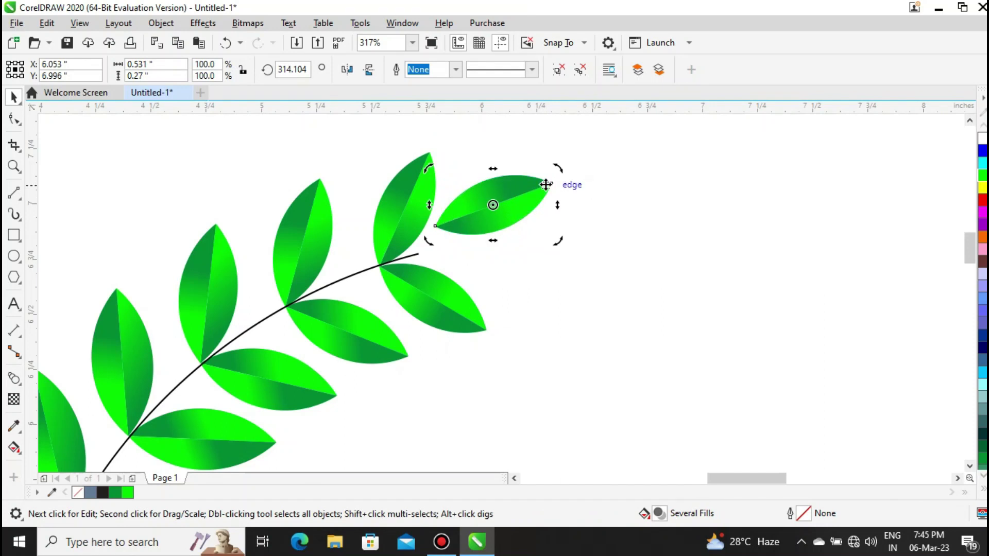
click(576, 196)
Place the single leaf's base on the upper end of the stem arc and fine-tune its rotation to about 311.8°
click(503, 199)
drag(496, 209, 477, 230)
drag(477, 230, 478, 231)
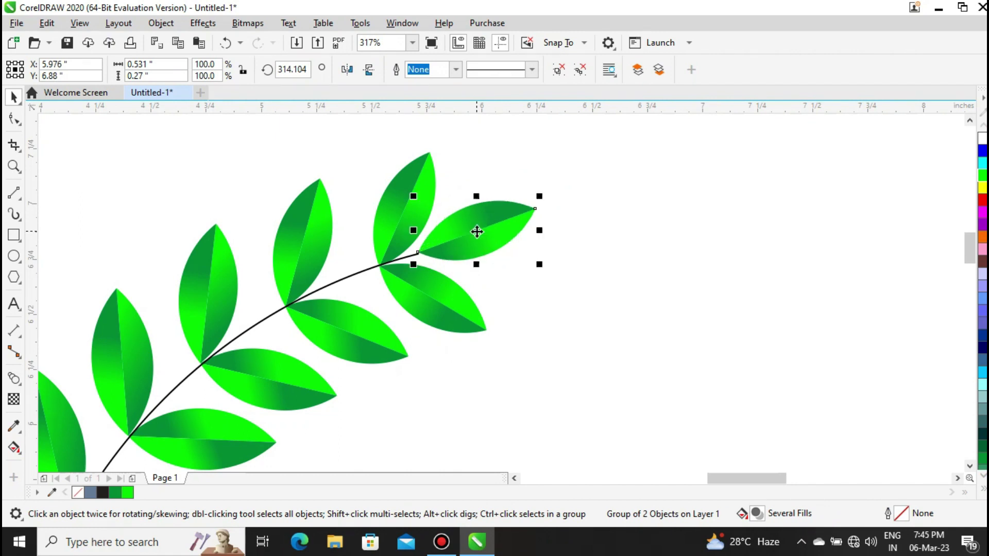
click(478, 231)
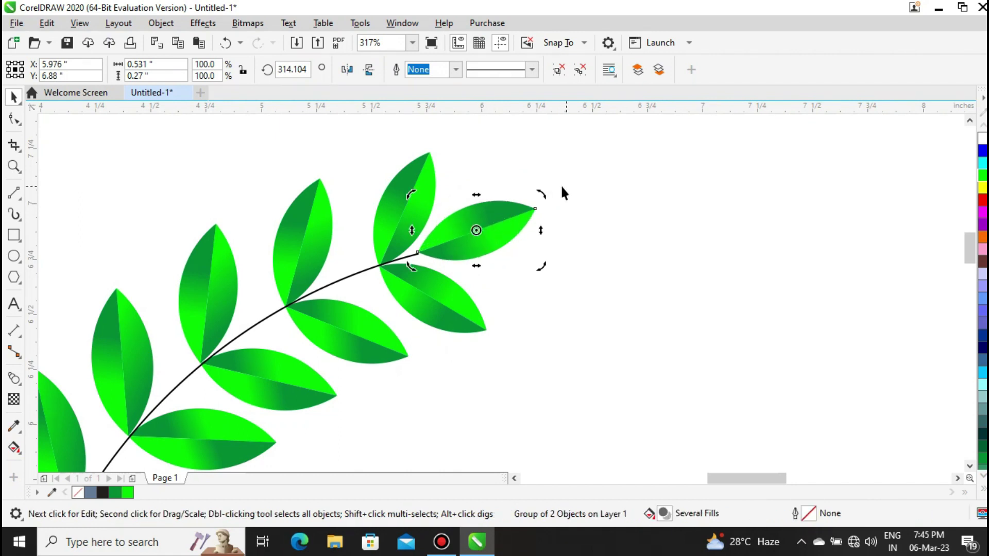
drag(544, 192, 545, 196)
click(669, 192)
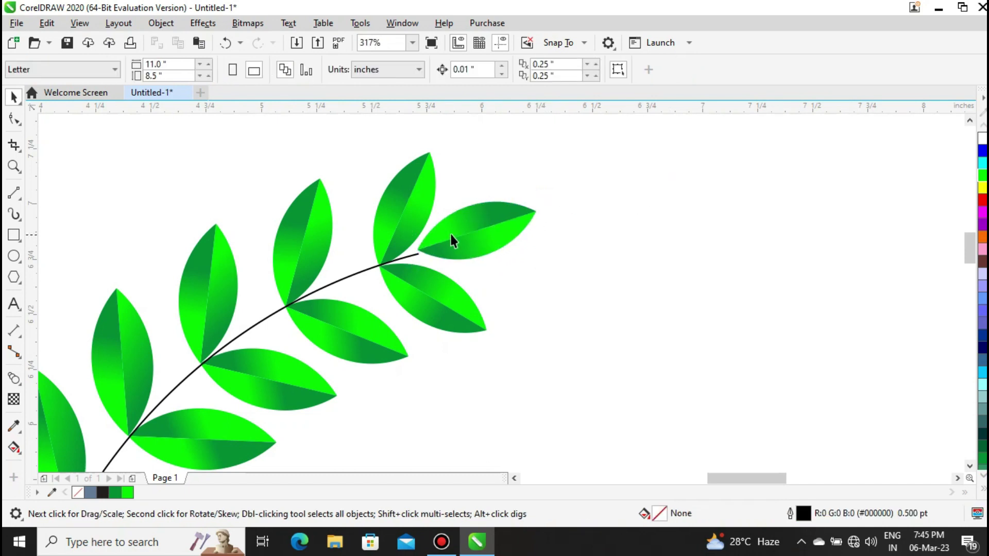
click(454, 236)
drag(479, 230, 479, 236)
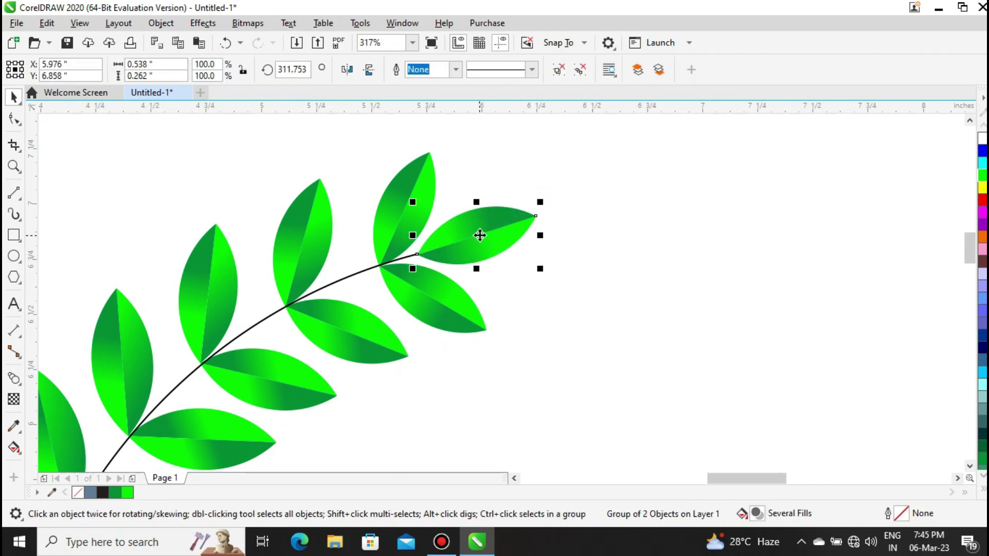
click(631, 221)
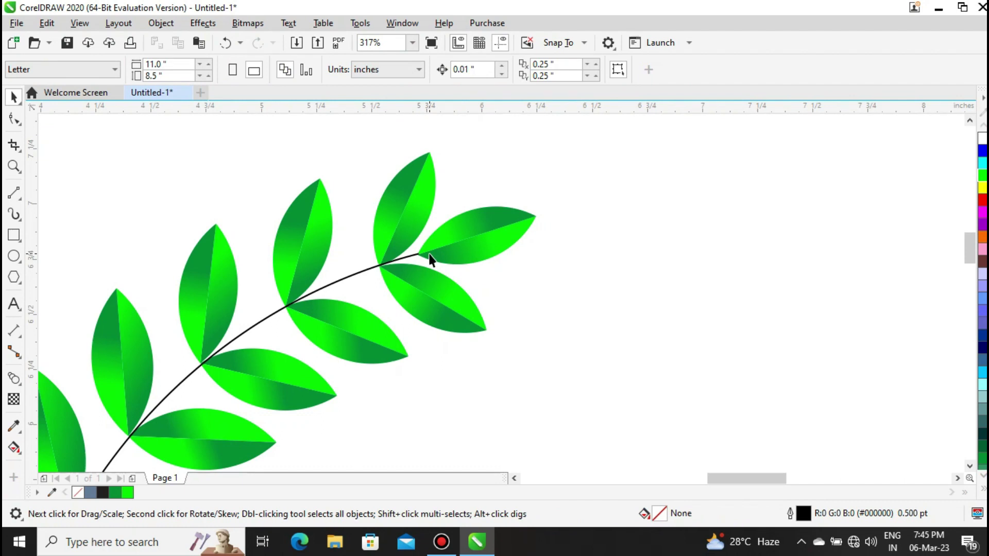
Try deleting the leaf pair at the right branch's lower end, and undo the deletion
click(412, 43)
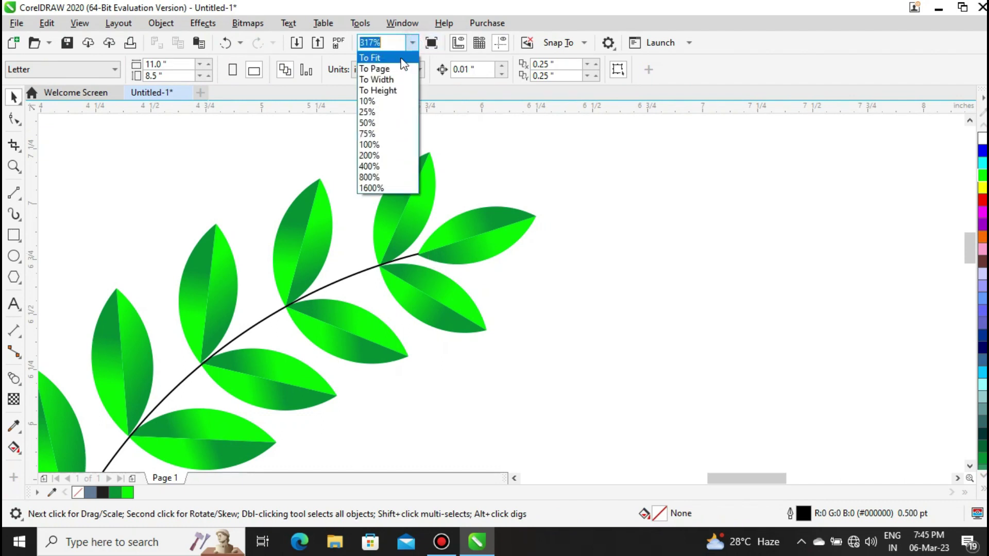
click(397, 57)
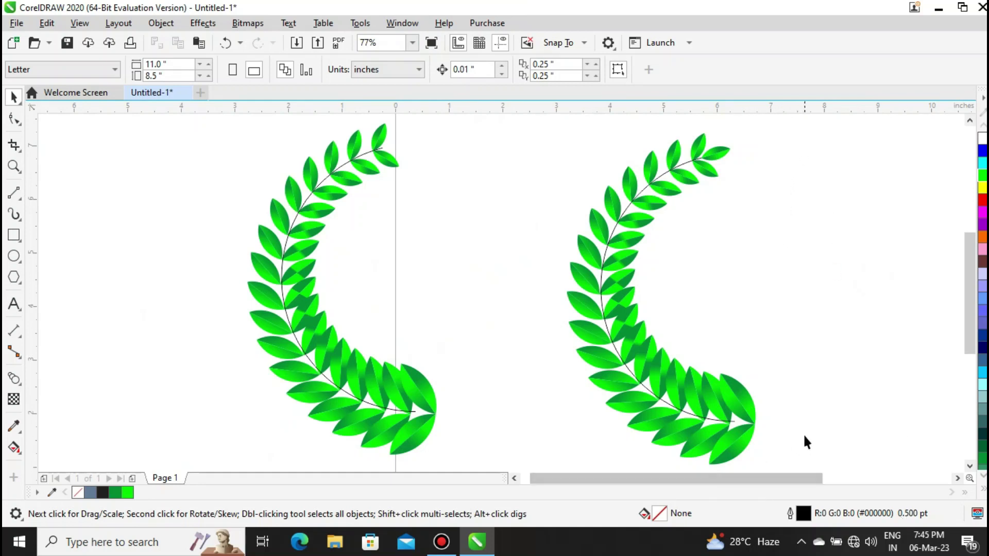
click(753, 424)
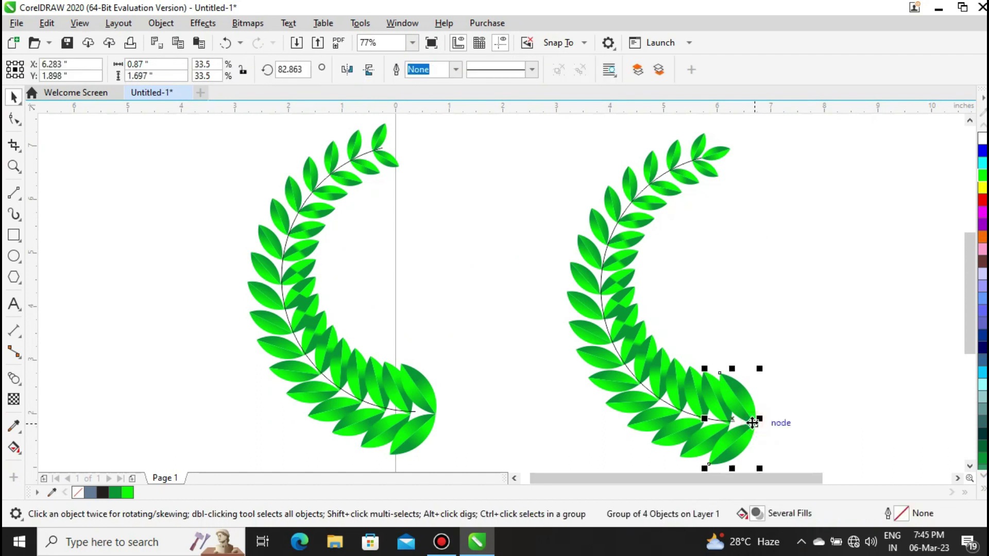
key(Delete)
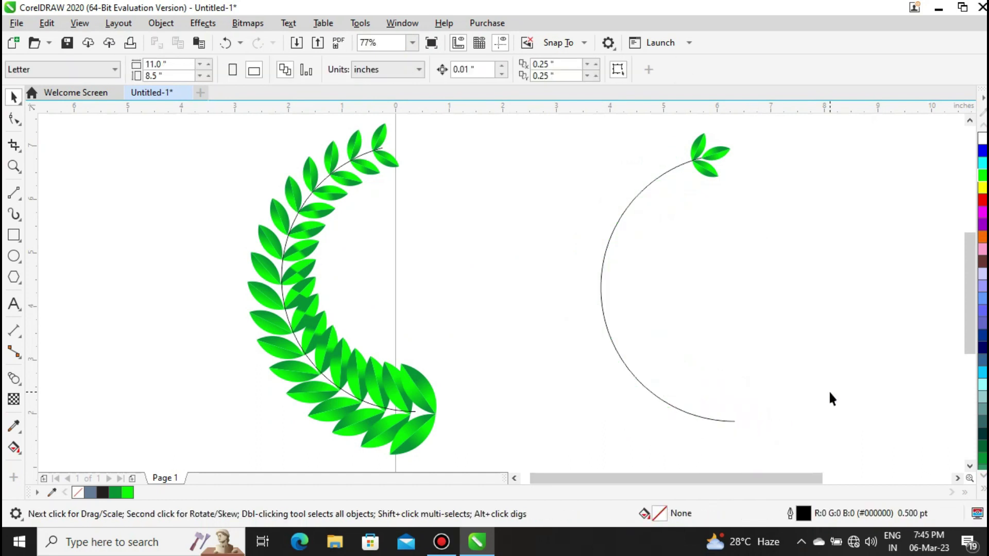
key(ctrl+z)
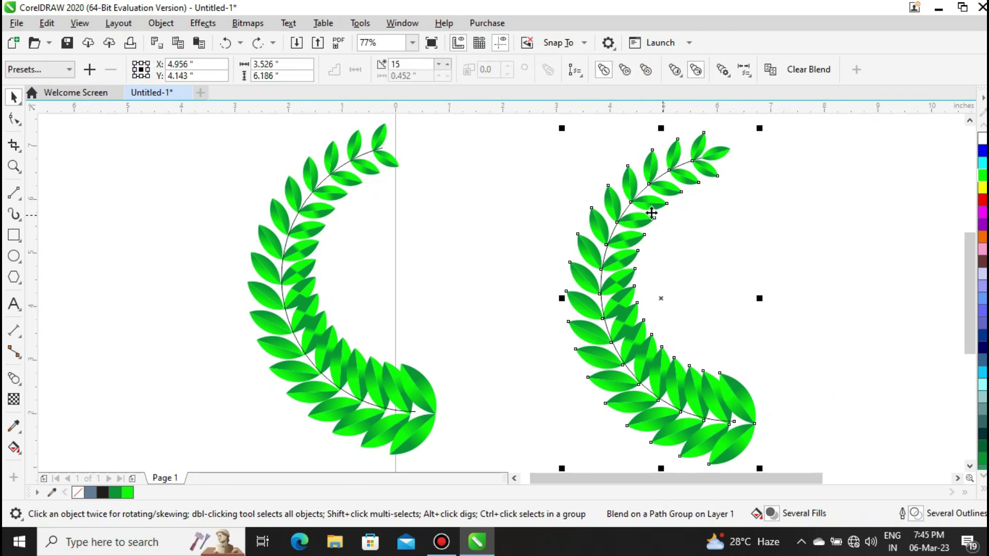
Reduce the right branch's leaf blend to 13 steps and deselect it
click(438, 65)
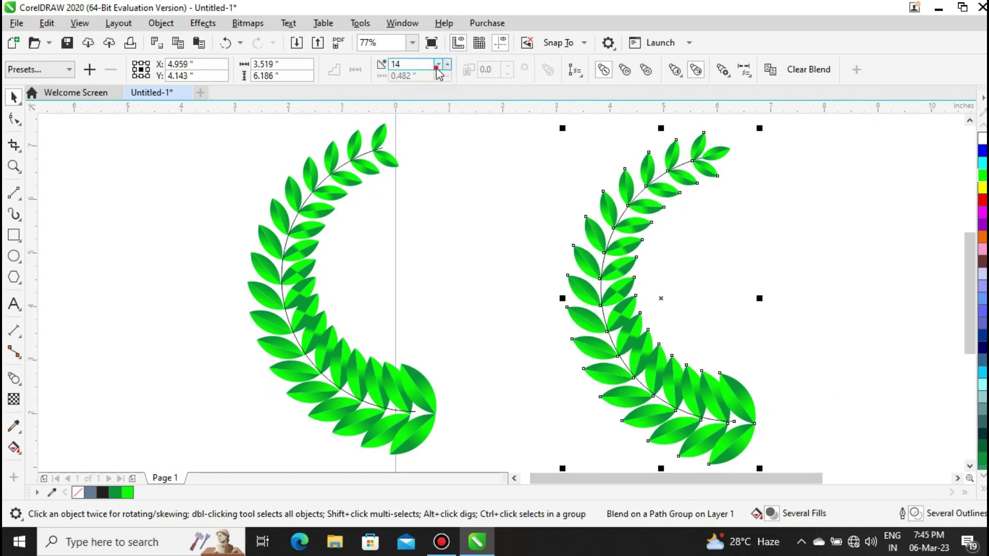
click(438, 65)
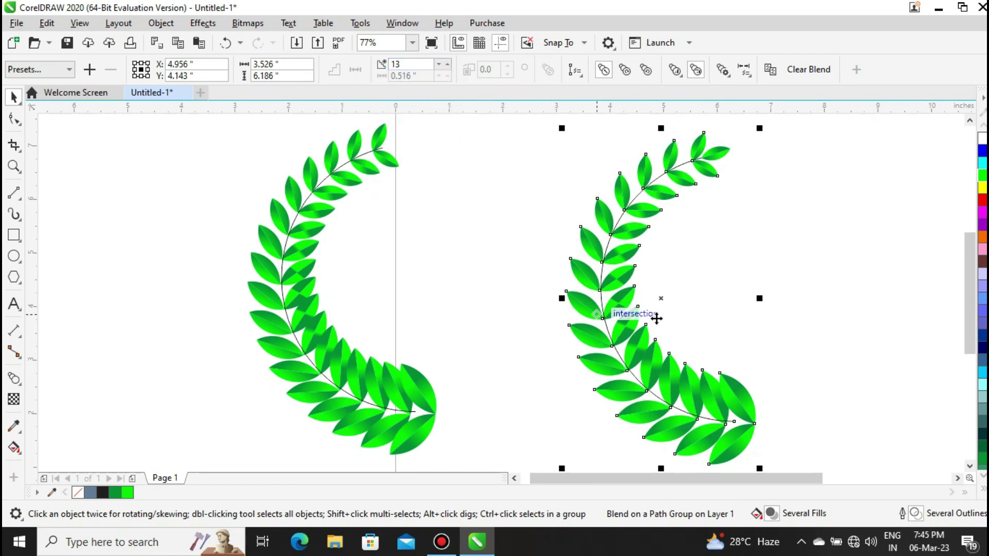
click(821, 390)
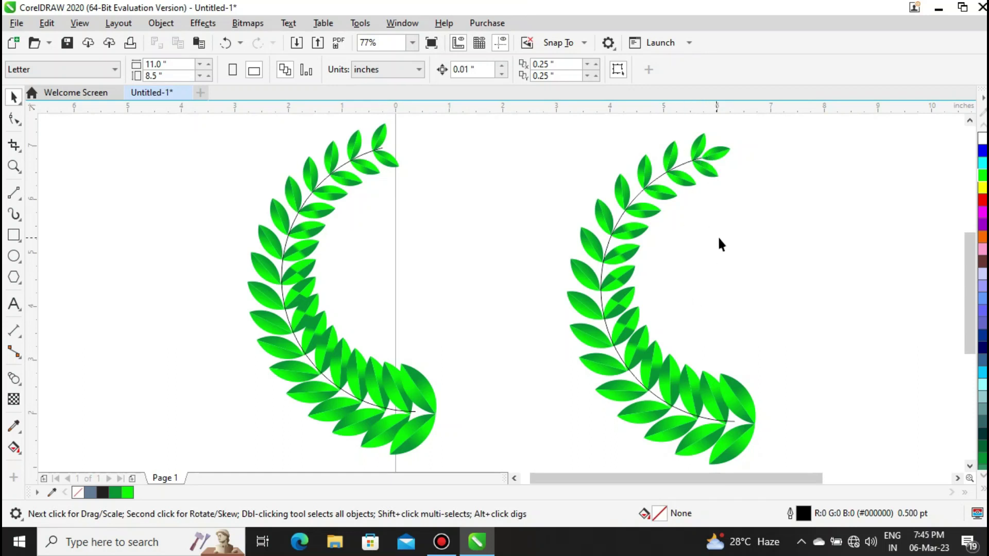
Select the entire right branch with its tip leaf and break it apart to separate the blend from its path
drag(771, 123, 547, 449)
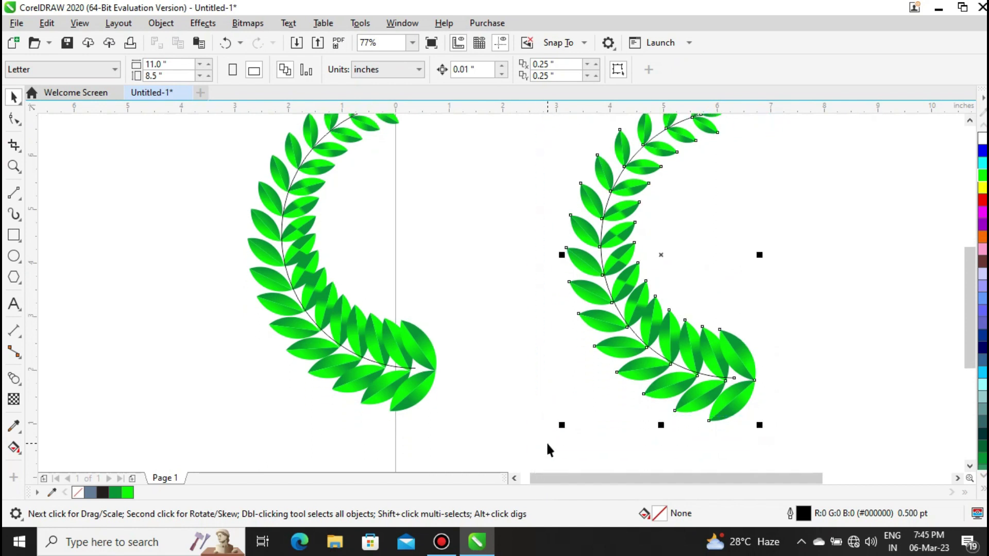
click(161, 23)
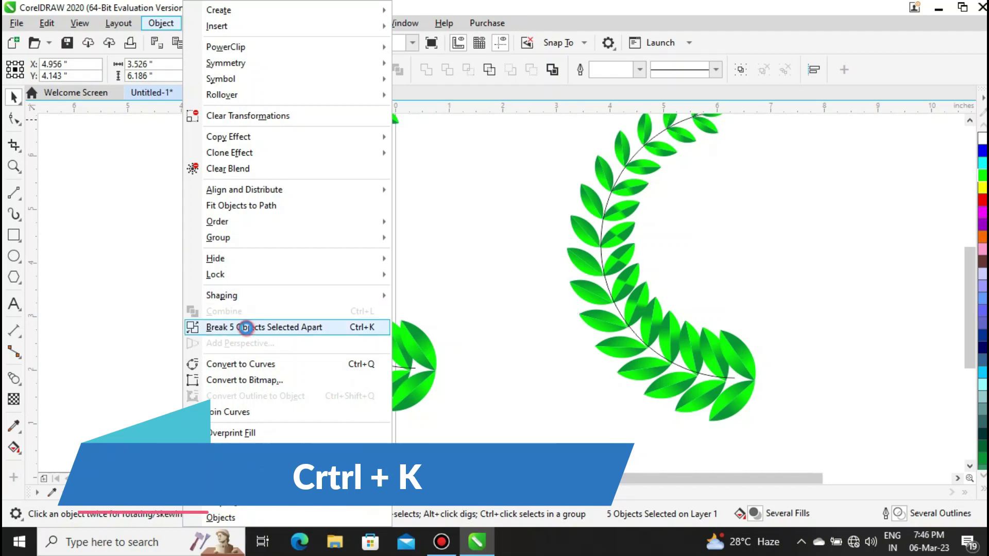
click(249, 328)
click(778, 177)
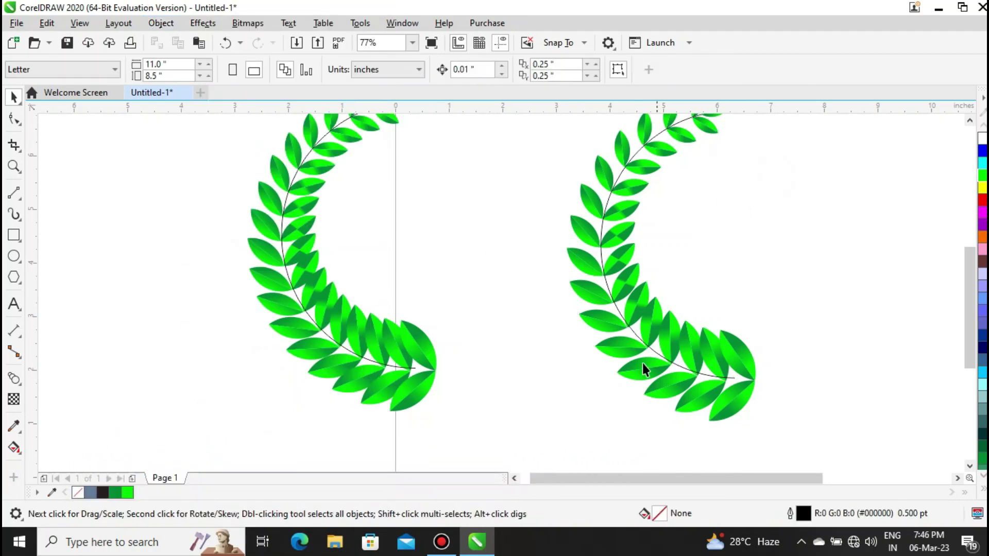
Colour the right branch's stem arc outline Grass Green, set its width to 4.0 pt, and fit the whole drawing in view
click(655, 352)
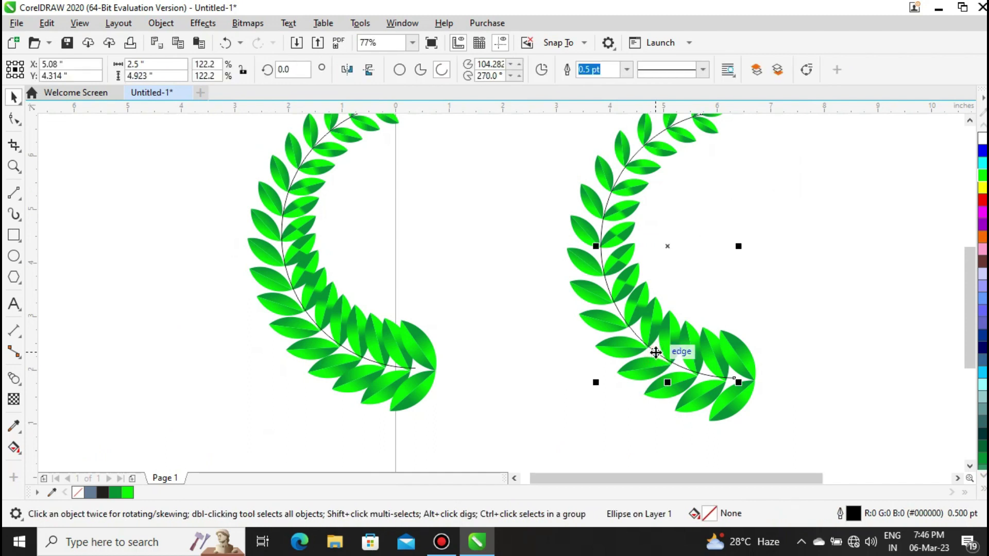
drag(655, 352, 738, 338)
key(ctrl+z)
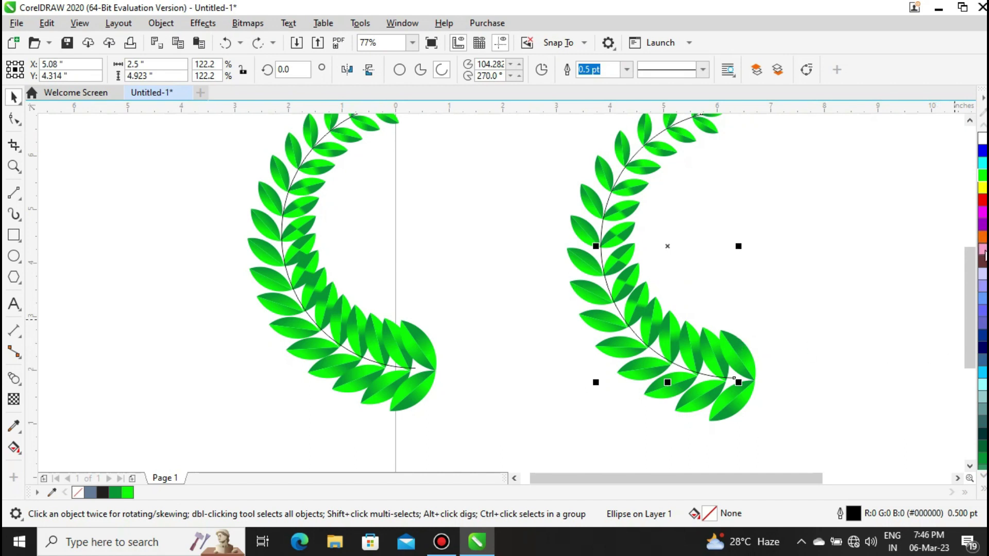
right_click(115, 496)
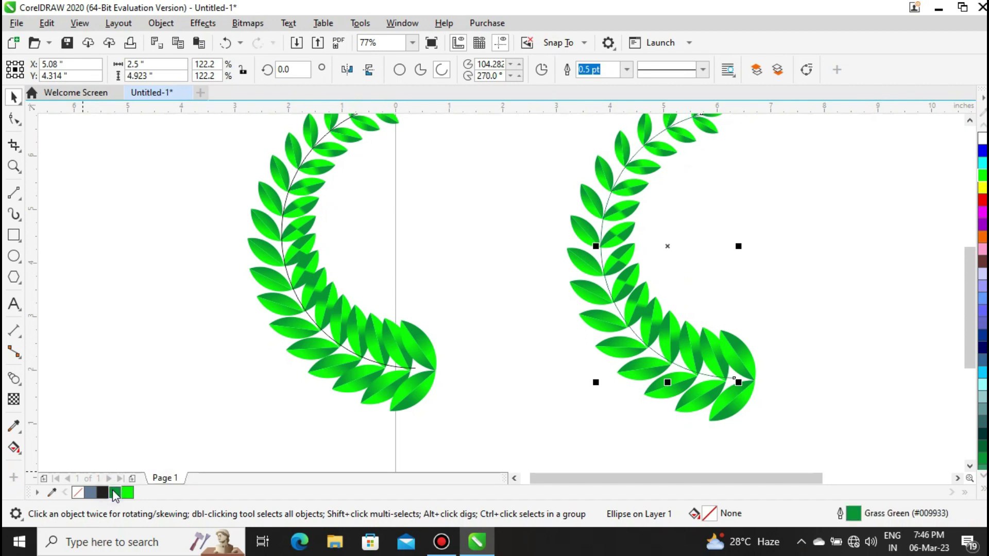
click(625, 70)
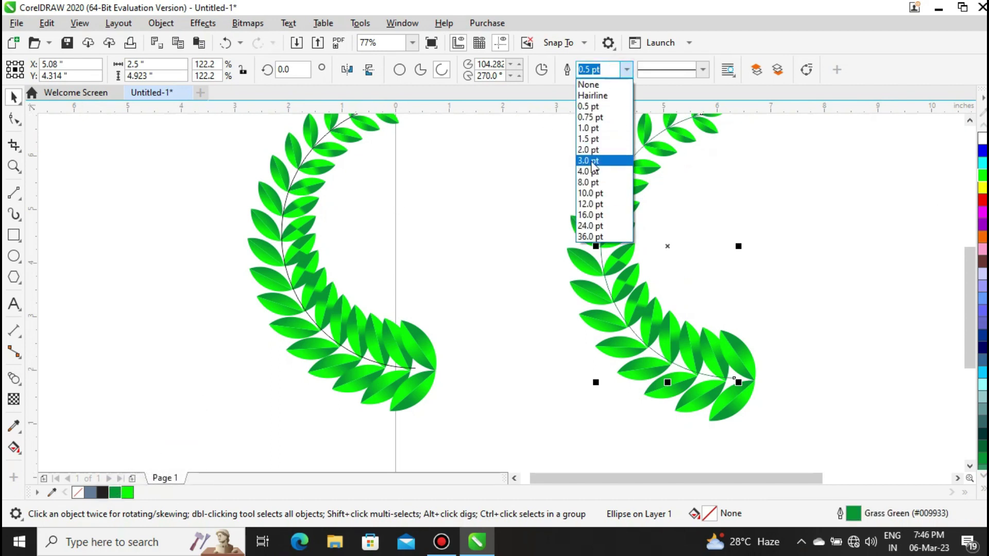
click(591, 170)
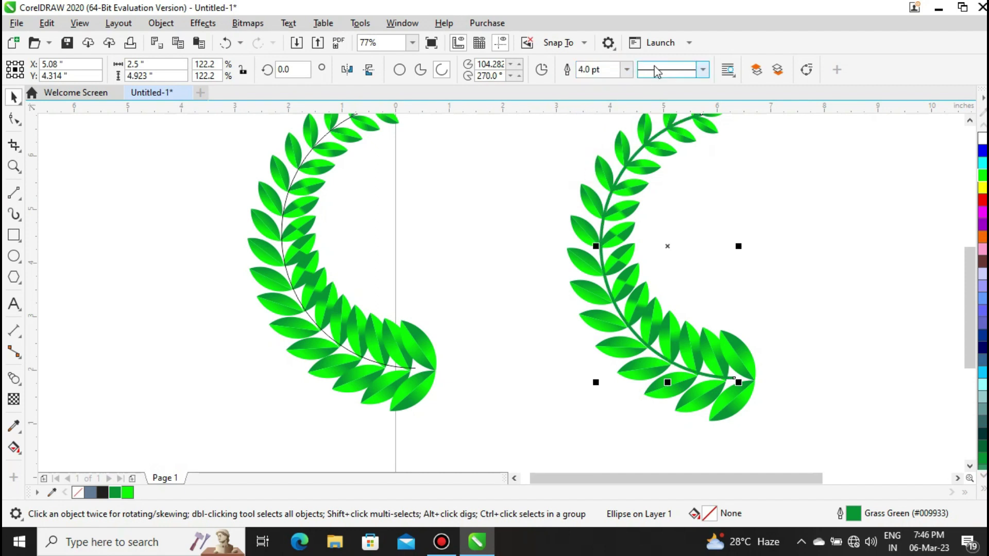
click(836, 213)
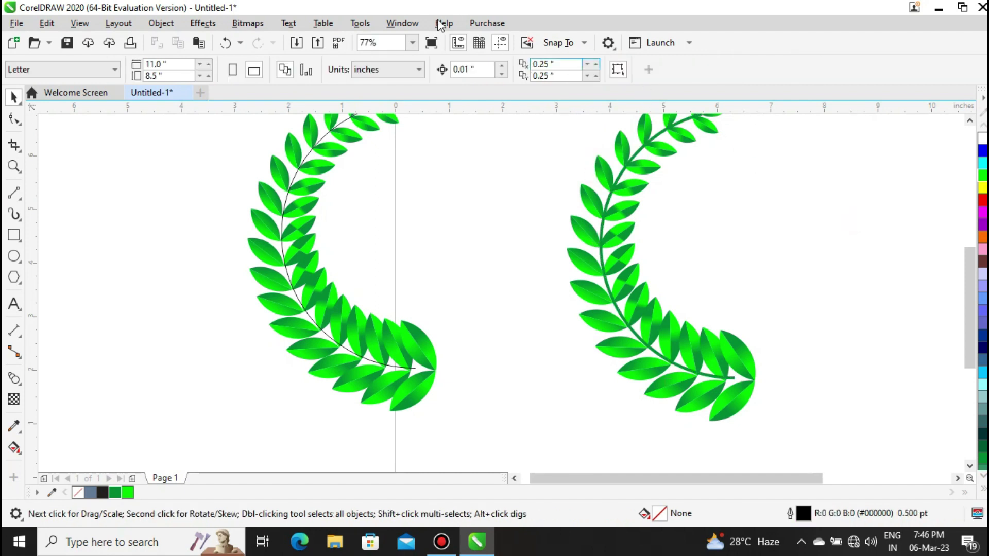
click(412, 42)
click(407, 53)
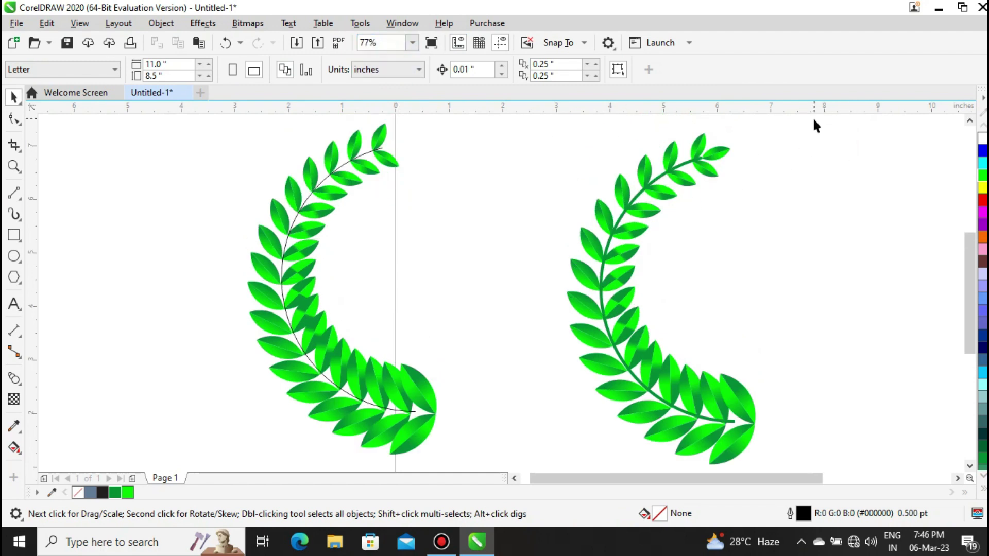
Select the whole right branch, place a horizontally mirrored copy beside it to close the green wreath, and fit the drawing in view
drag(812, 125, 515, 447)
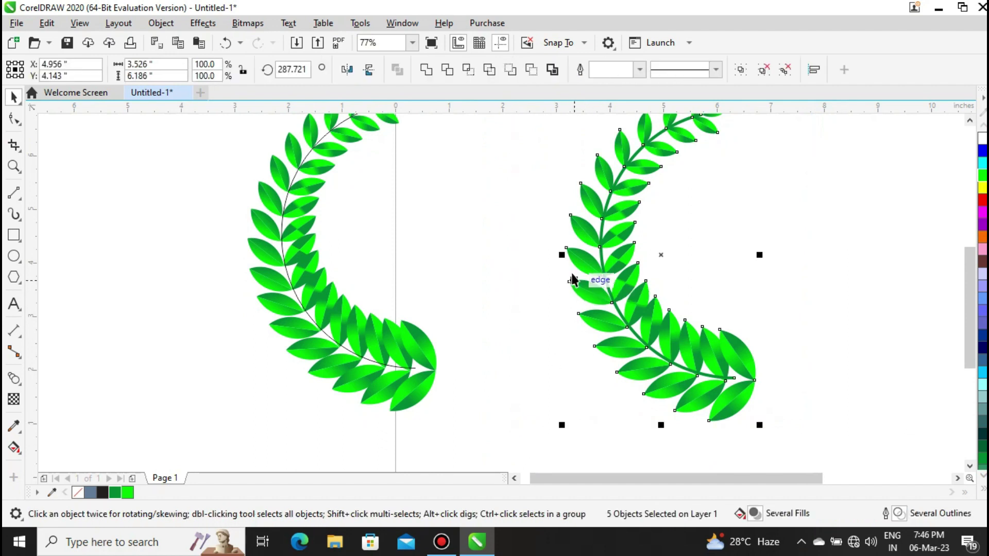
drag(562, 255, 784, 279)
right_click(785, 282)
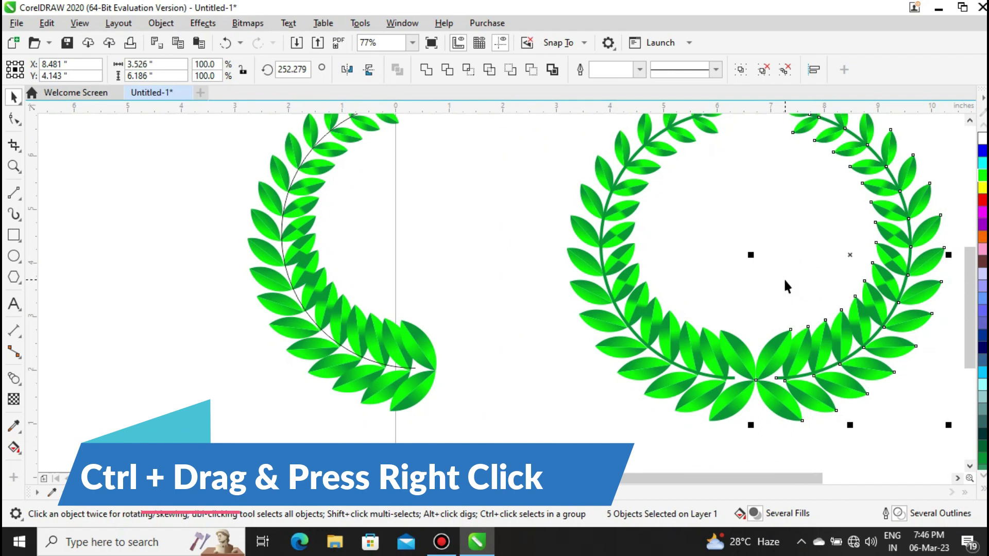
click(497, 289)
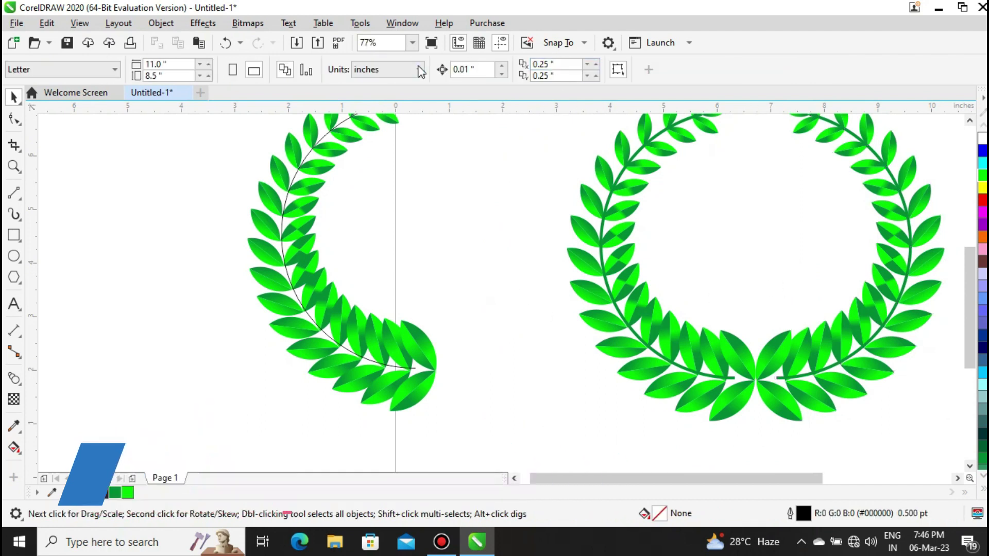
click(412, 43)
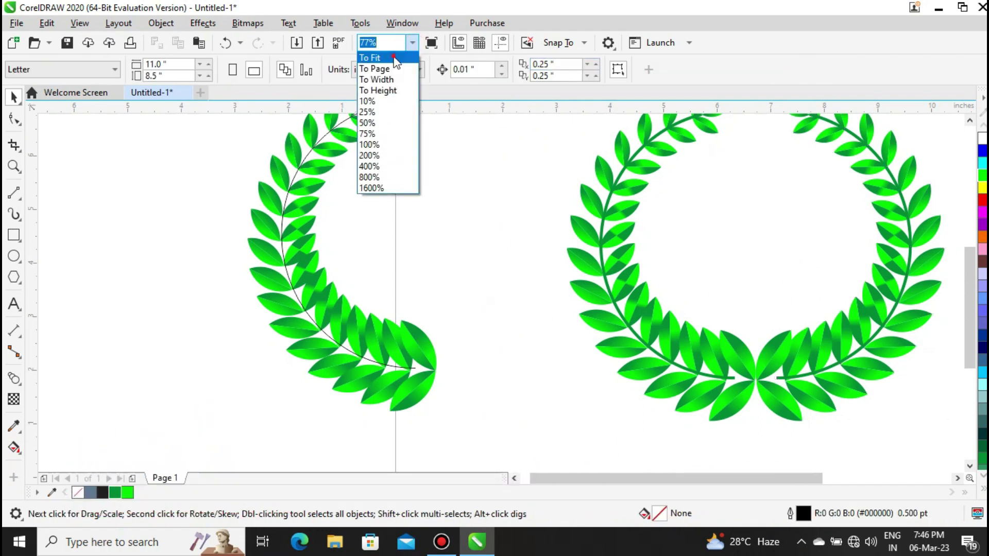
click(396, 61)
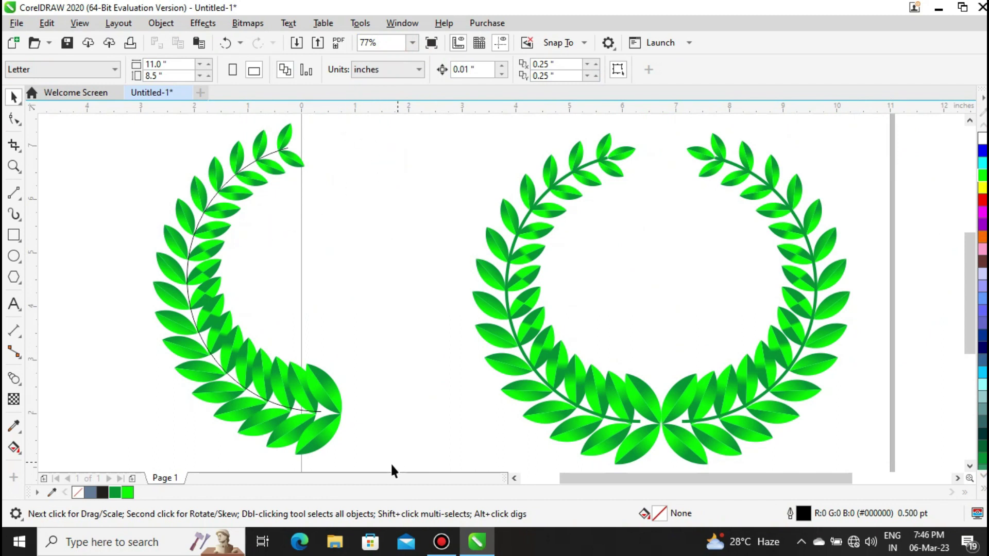
Set the left branch's leaf blend to clockwise colour progression so its leaves run through the rainbow, and deselect it
mouse_move(112, 155)
mouse_down()
mouse_move(118, 135)
mouse_move(114, 151)
mouse_up()
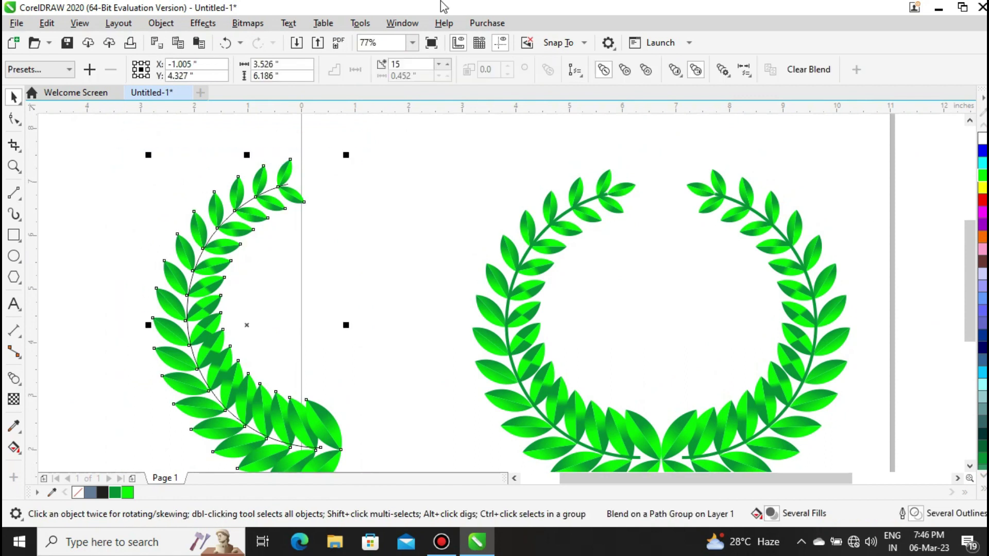
click(628, 76)
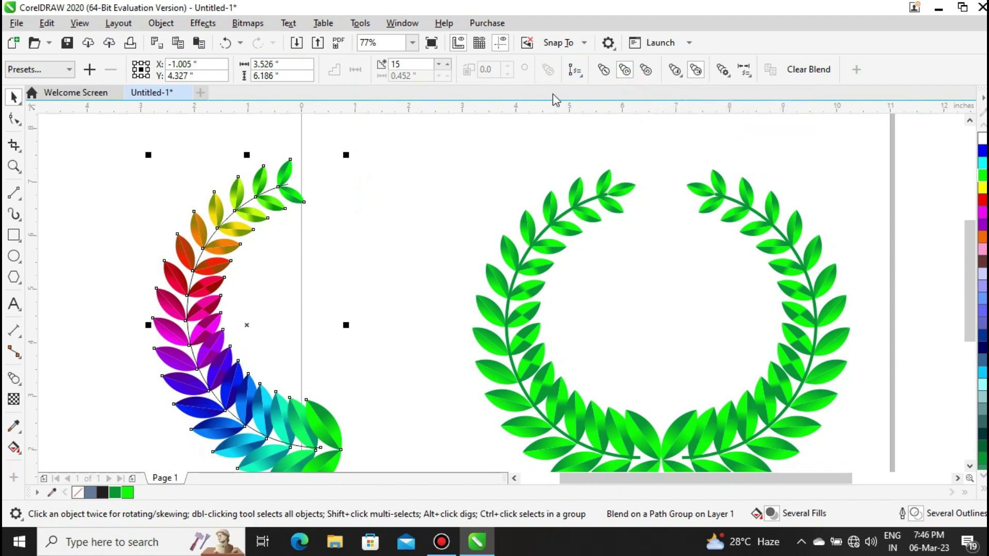
click(363, 253)
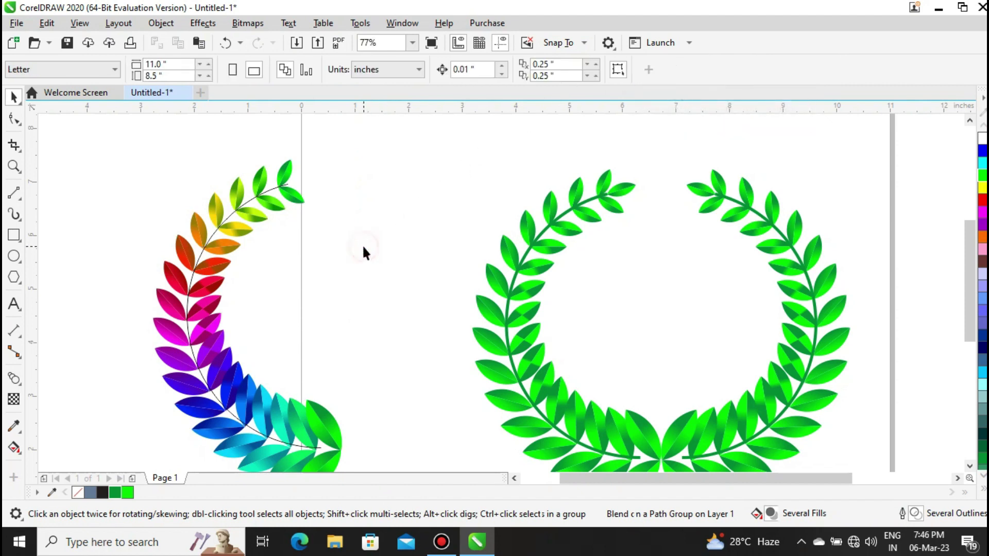
Place a copy of the left branch's topmost leaf pair in the empty space beside it and ungroup the copy
click(301, 199)
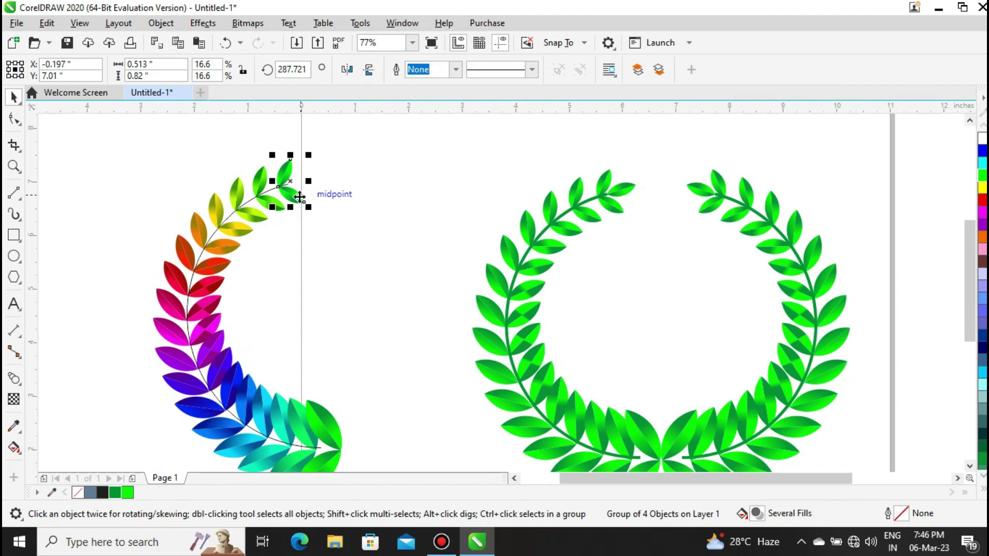
drag(300, 197, 381, 167)
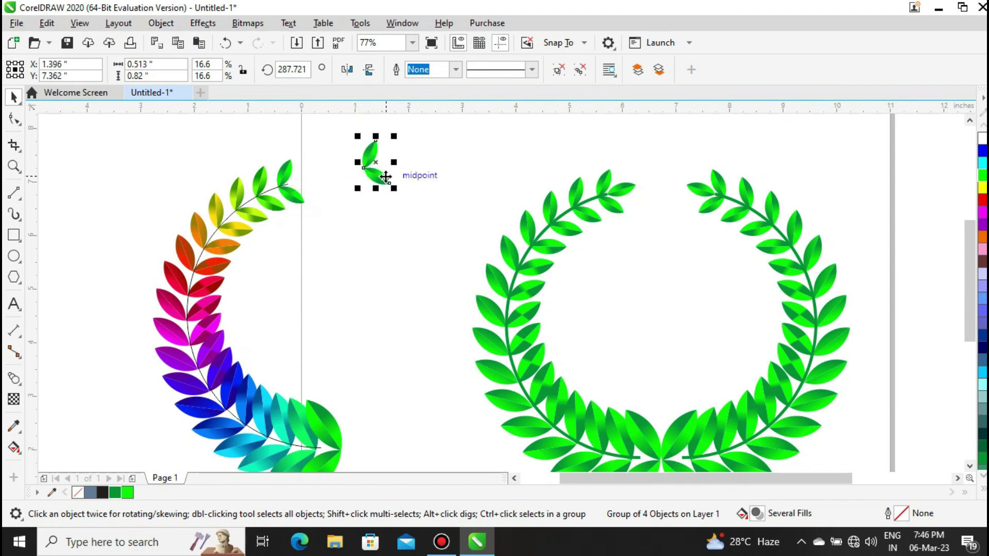
click(386, 166)
click(375, 172)
click(561, 69)
click(439, 211)
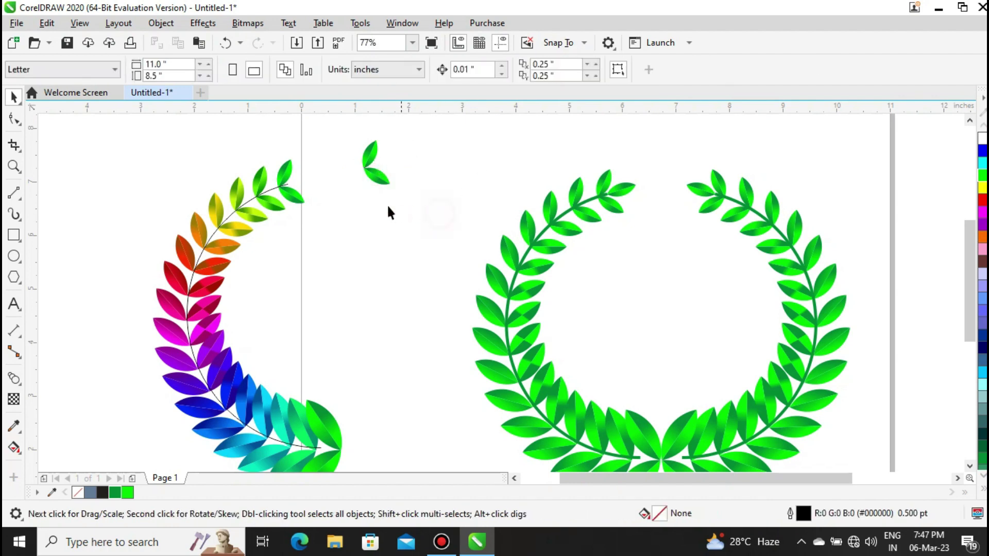
Delete both halves of the lower leaf in the copied leaf pair
drag(381, 183, 384, 267)
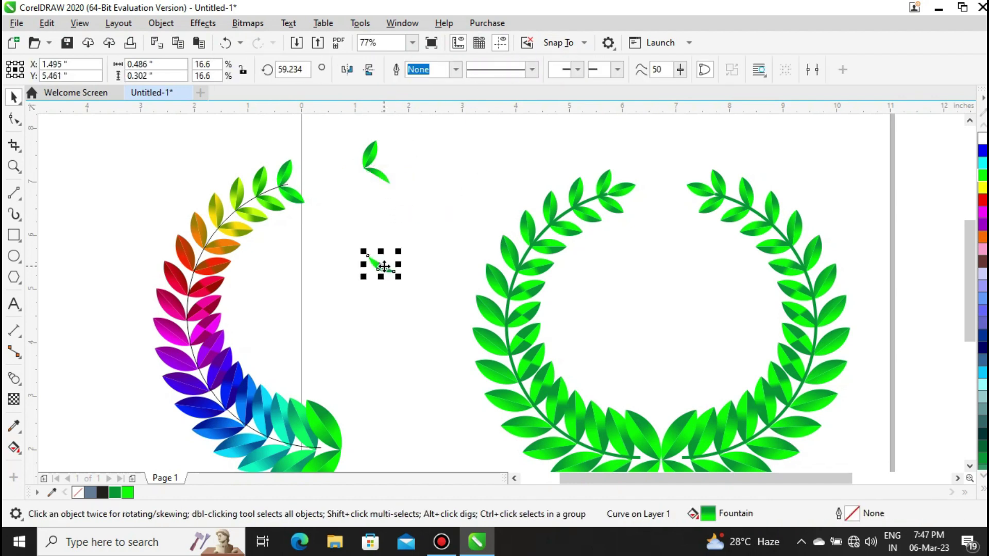
key(Delete)
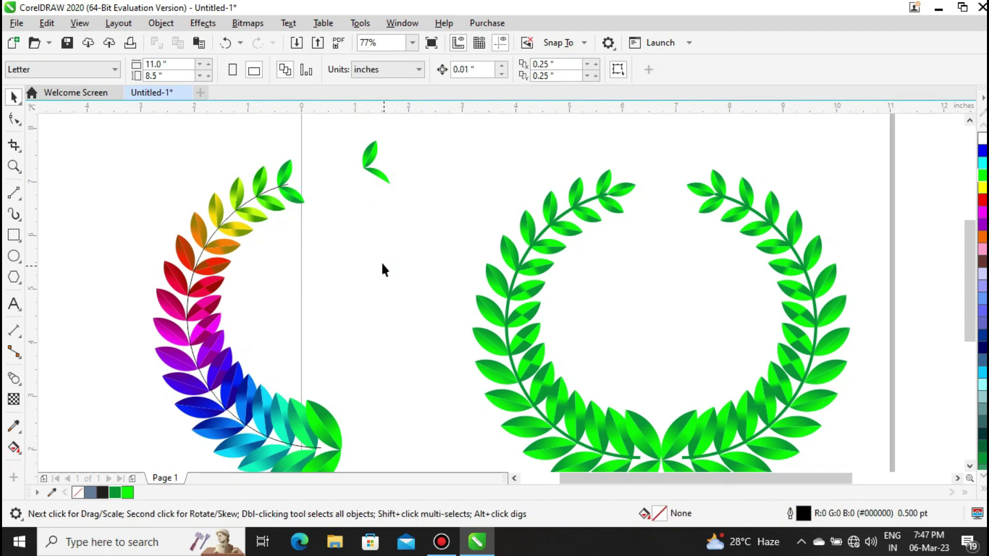
click(382, 175)
key(Delete)
Group the two halves of the remaining leaf and rotate it clockwise to an angle of about 311.5°
drag(411, 192, 410, 189)
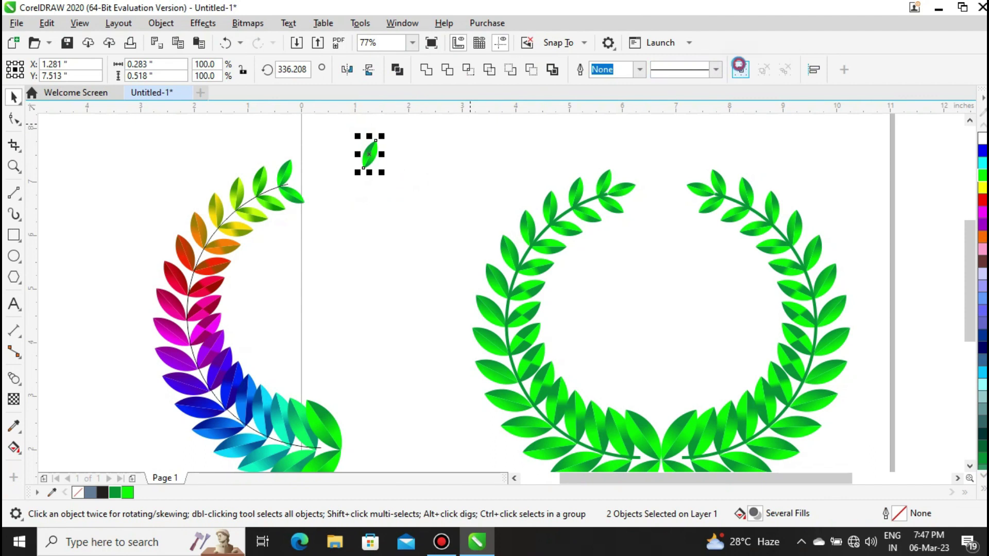
click(370, 155)
drag(380, 137, 416, 156)
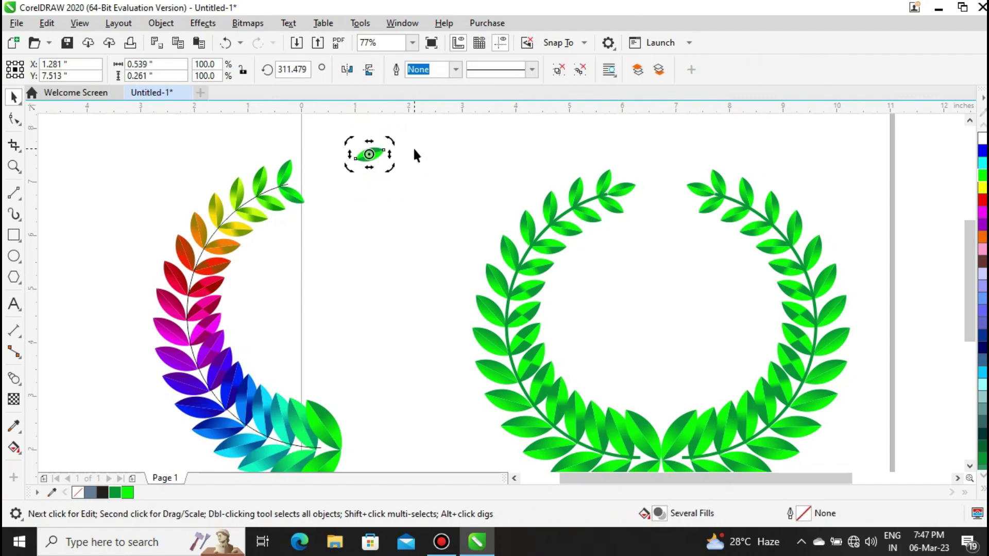
click(459, 144)
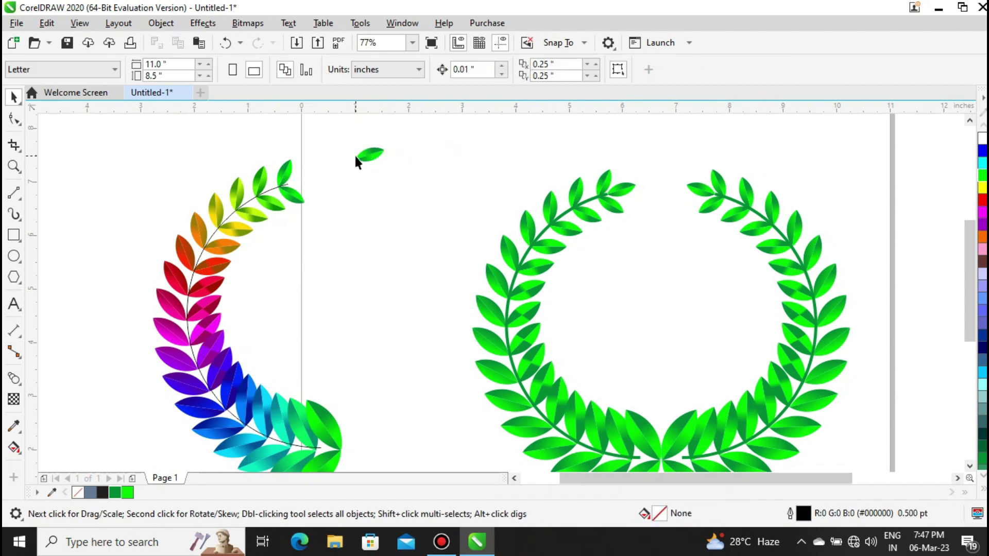
Move the single leaf to the left branch's upper stem end and nudge it until its base meets the stem tip
drag(371, 154, 307, 178)
click(139, 193)
click(13, 166)
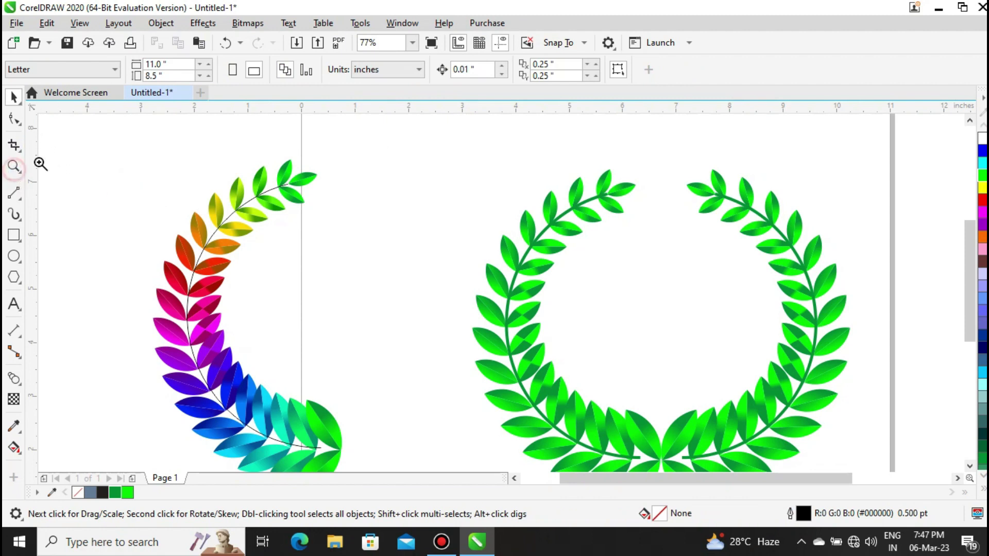
click(308, 179)
click(457, 311)
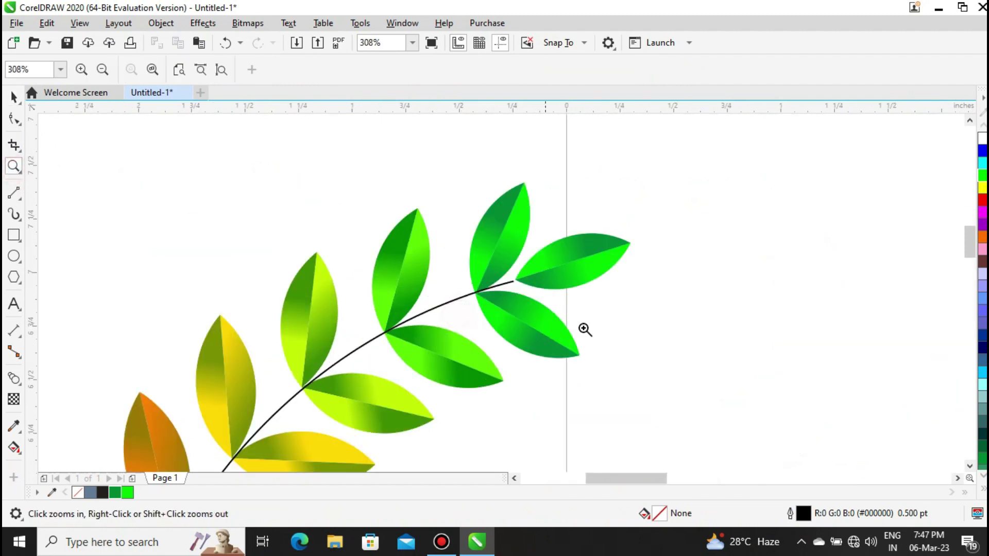
click(13, 96)
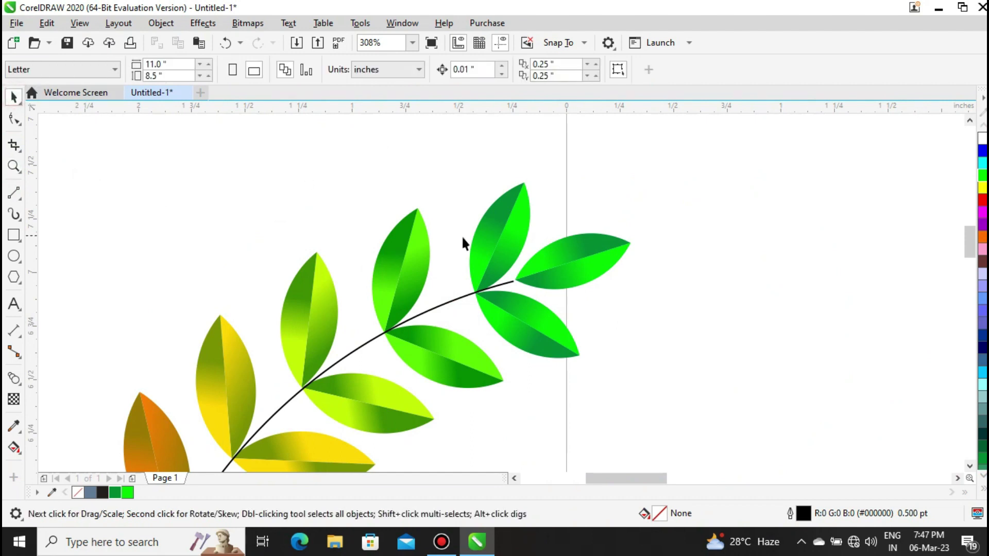
drag(566, 263, 567, 268)
key(Right)
key(Right)
key(Right)
key(Up)
key(Left)
key(Down)
key(Up)
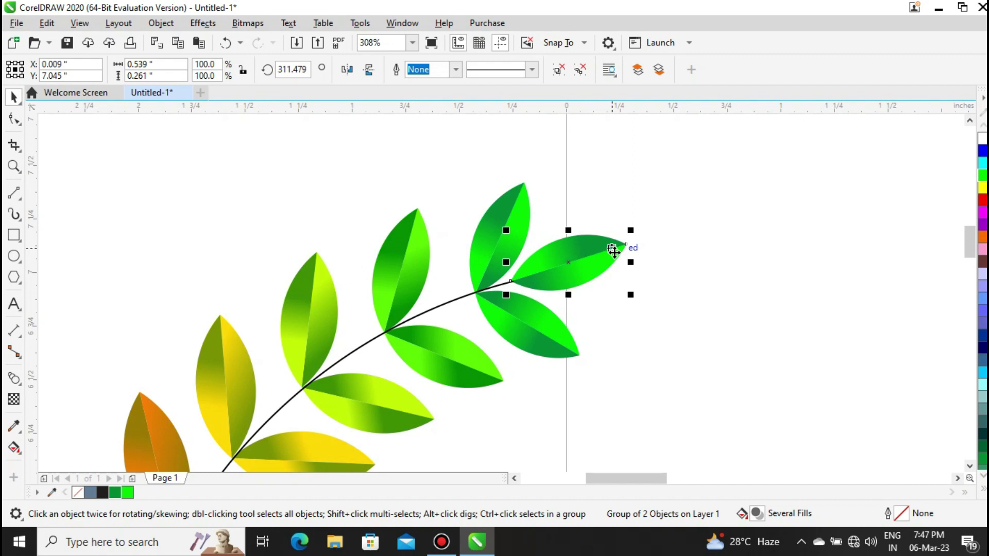
click(221, 186)
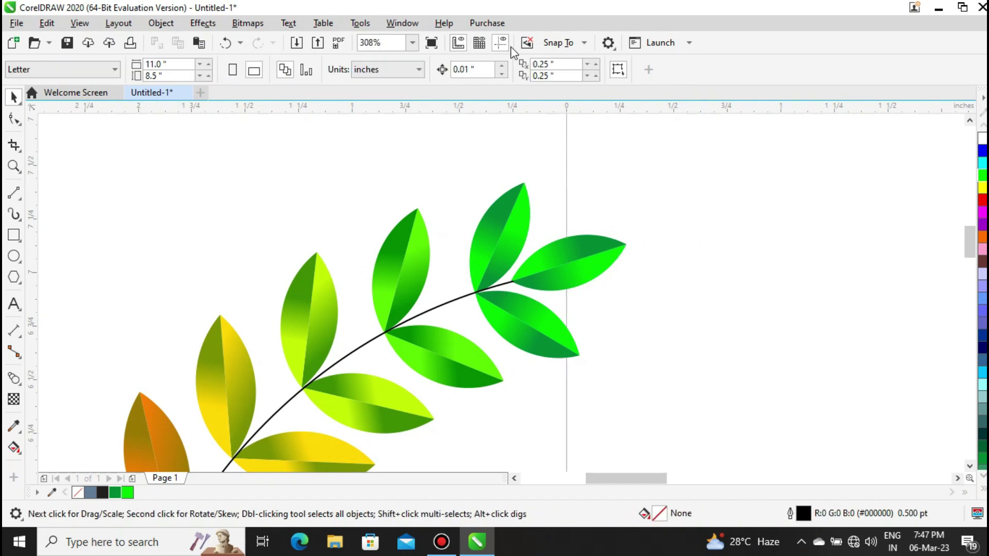
Select the entire left rainbow branch with its tip leaf and break it apart to separate the blend from its path
click(412, 42)
click(404, 57)
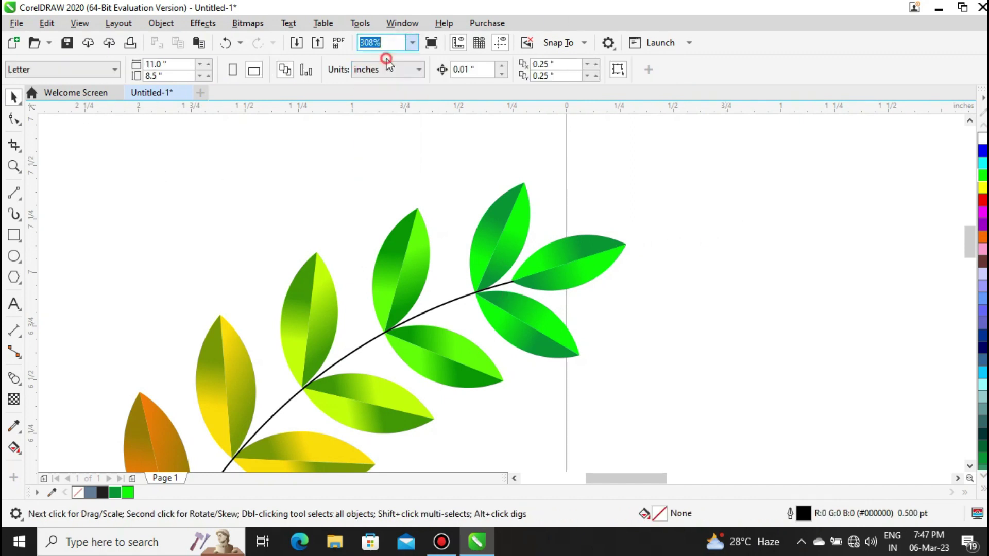
click(359, 177)
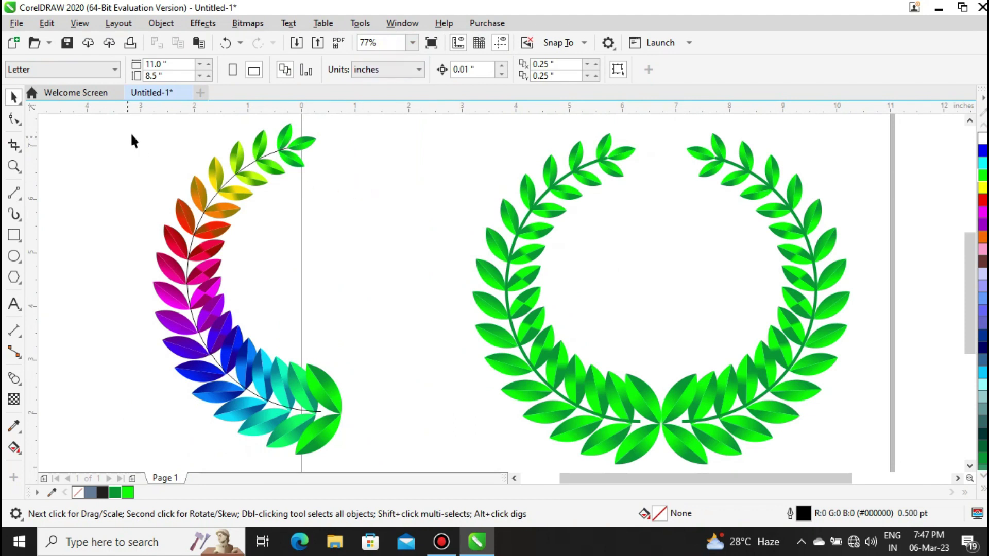
drag(379, 389, 394, 420)
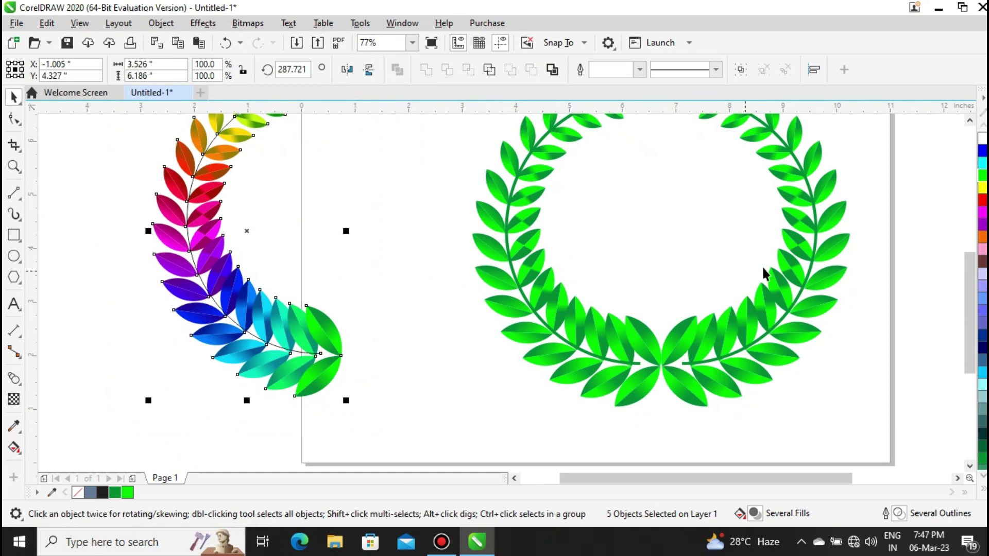
click(971, 241)
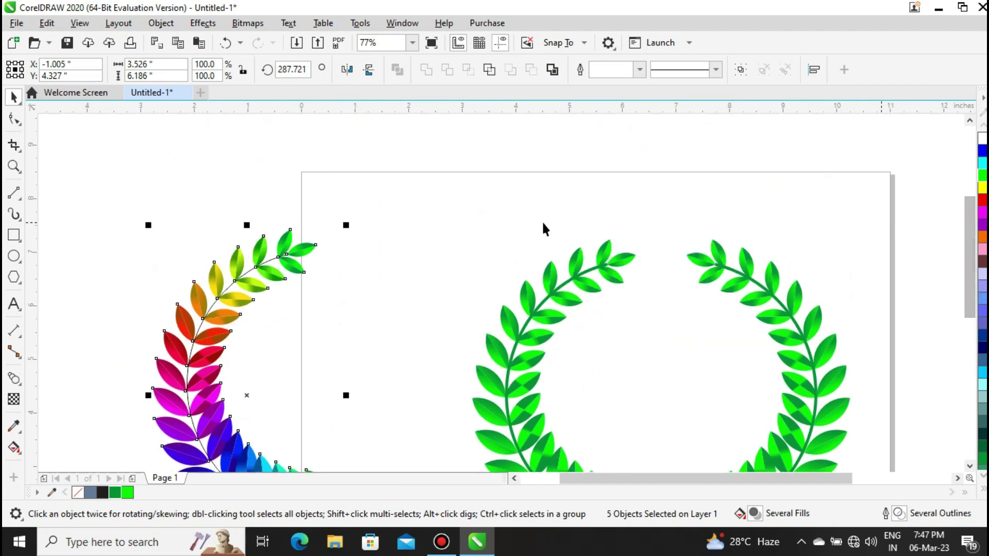
click(161, 23)
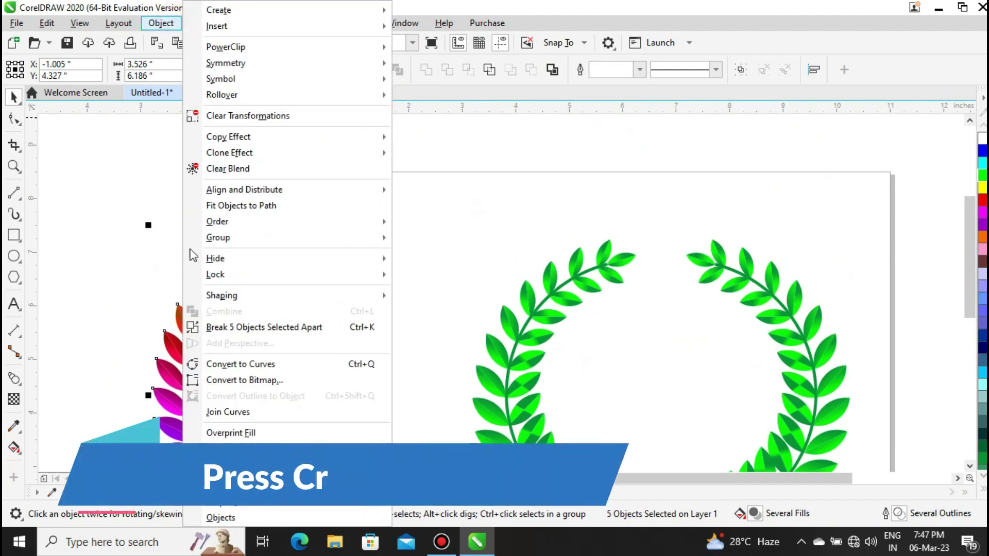
click(275, 329)
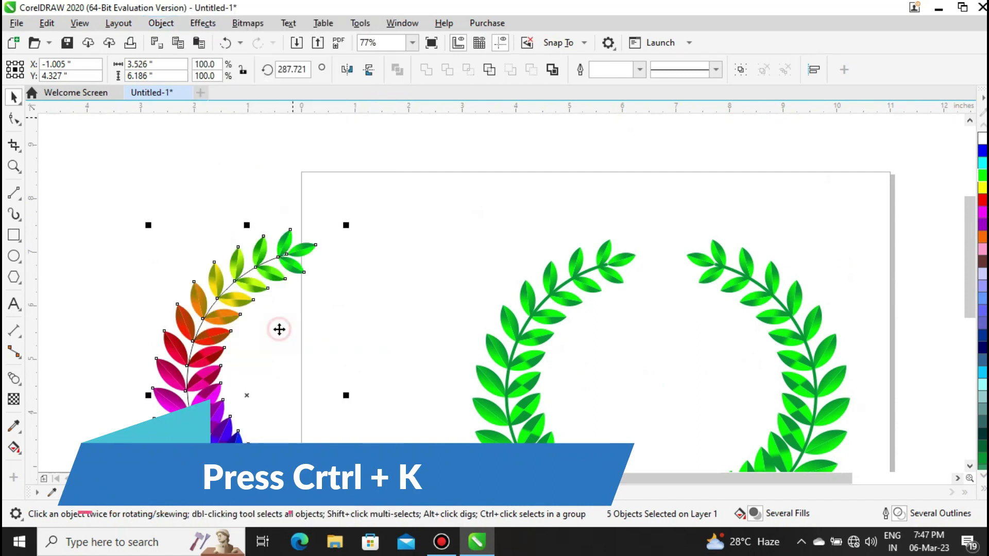
click(459, 216)
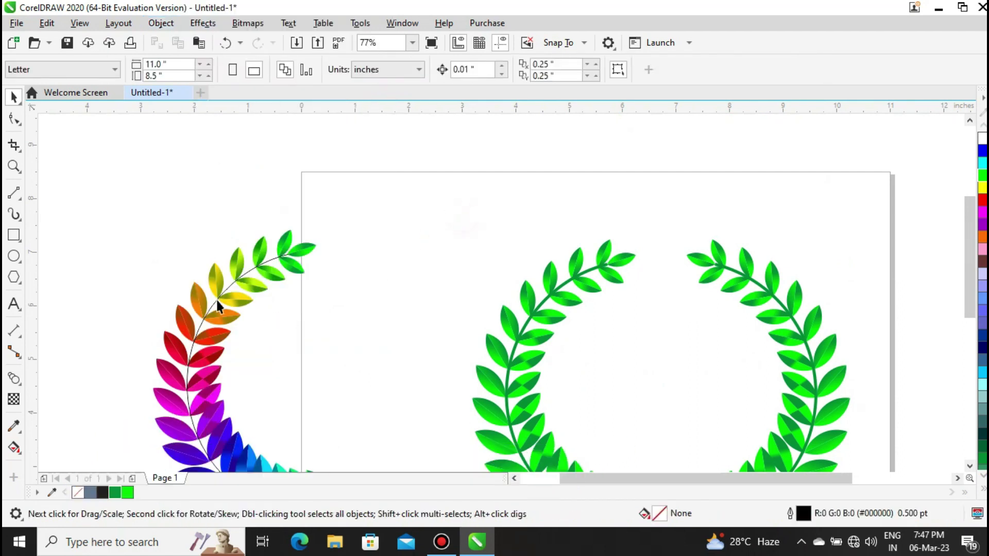
Set the left branch's stem arc outline width to 3.0 pt and colour it dark brown (#663333)
click(251, 271)
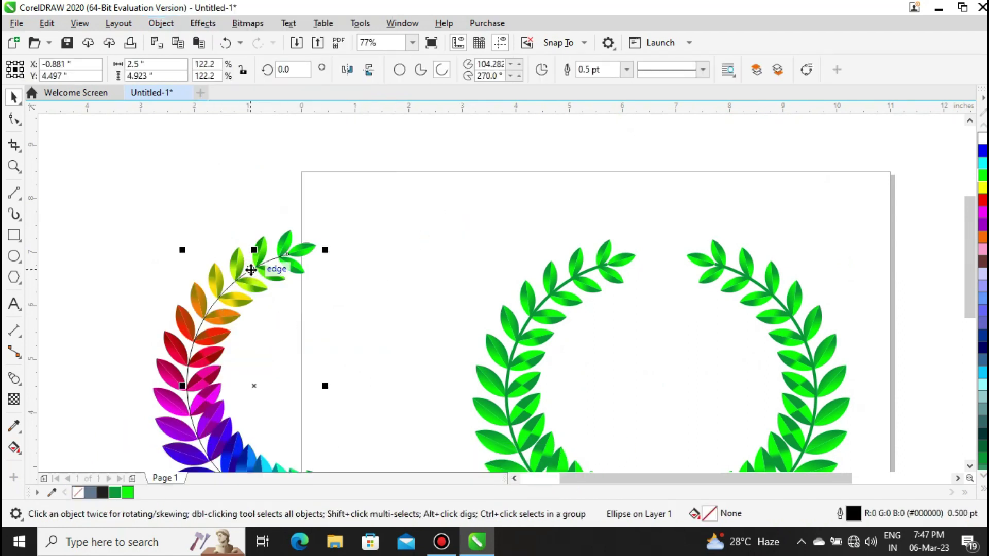
click(626, 73)
click(595, 159)
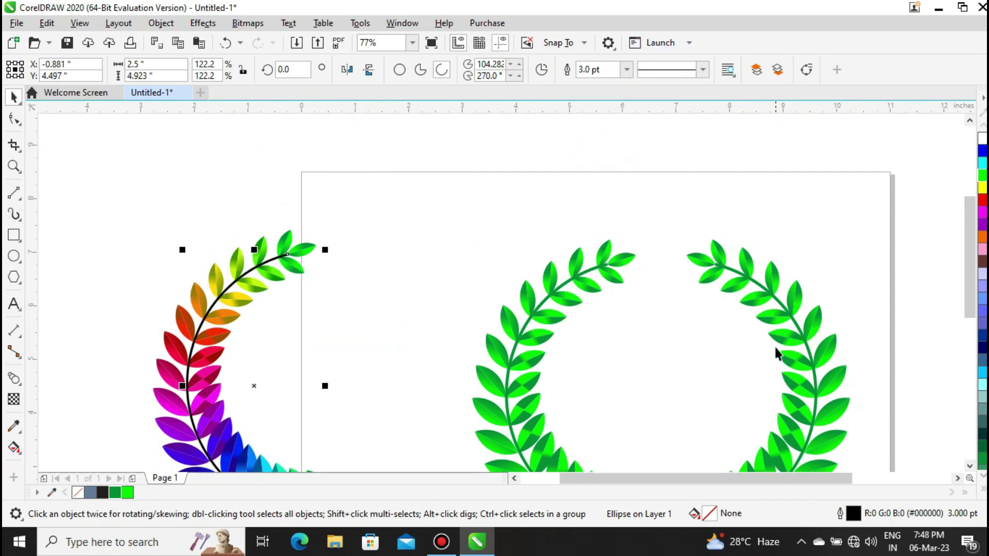
right_click(983, 267)
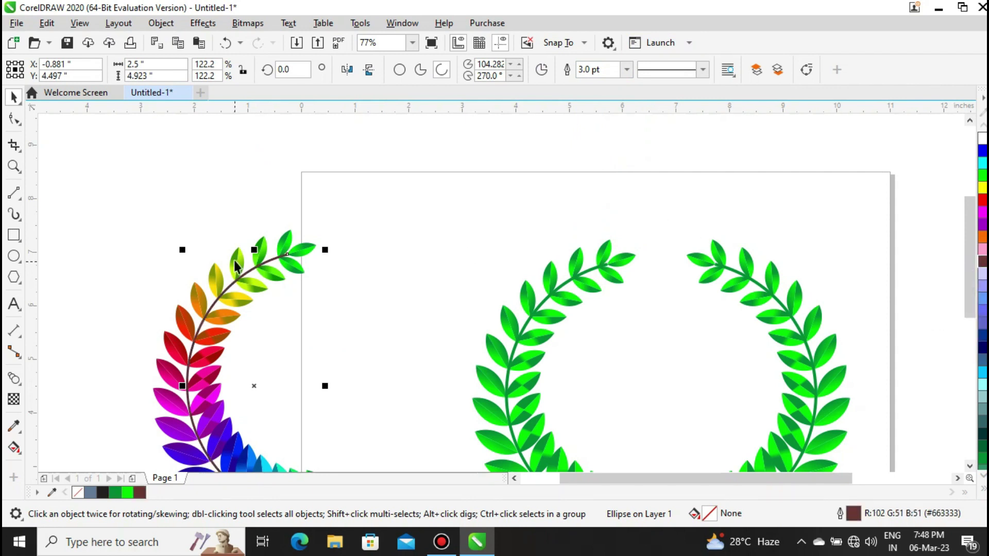
click(473, 177)
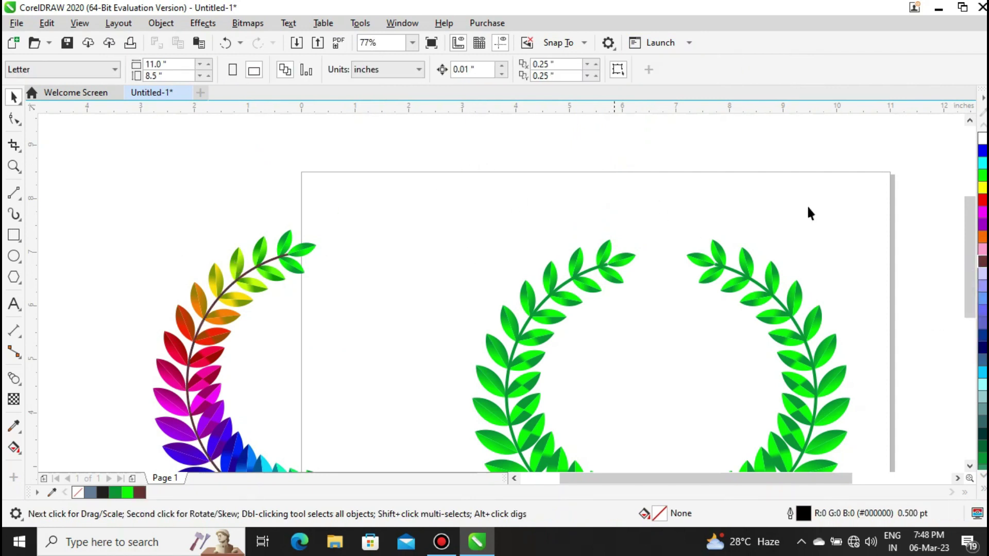
Select the entire left rainbow branch and make a horizontally mirrored copy beside it to complete the rainbow wreath
click(412, 43)
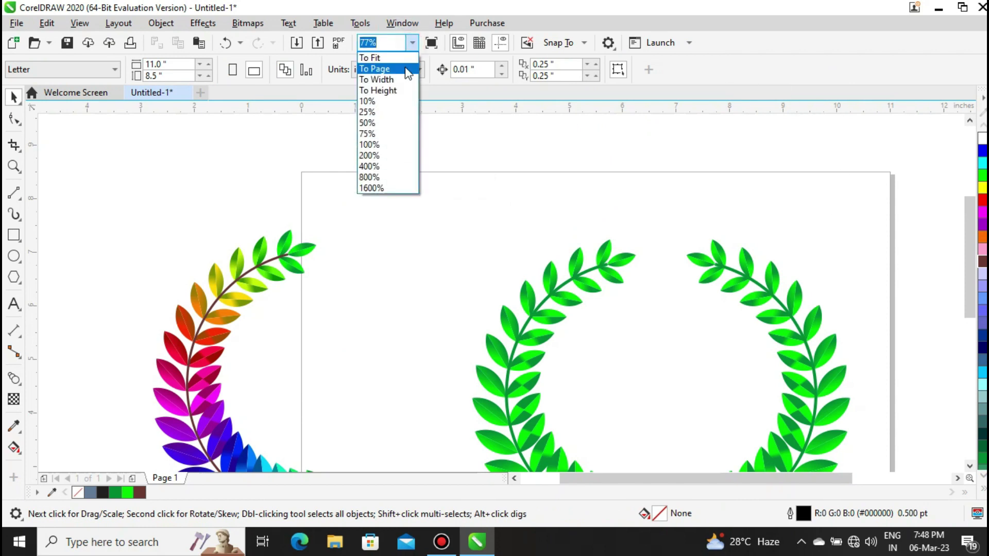
click(406, 60)
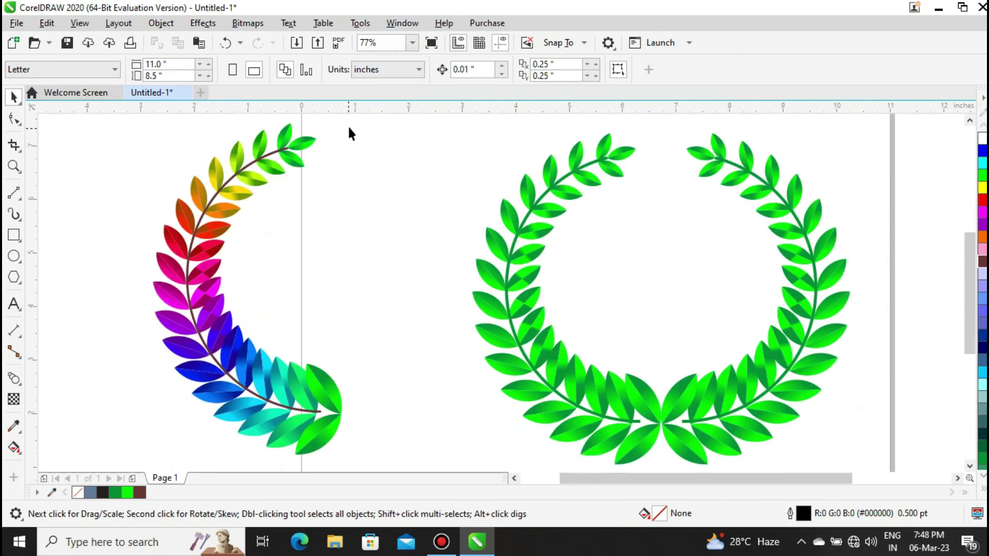
drag(349, 122, 113, 398)
drag(159, 459, 122, 462)
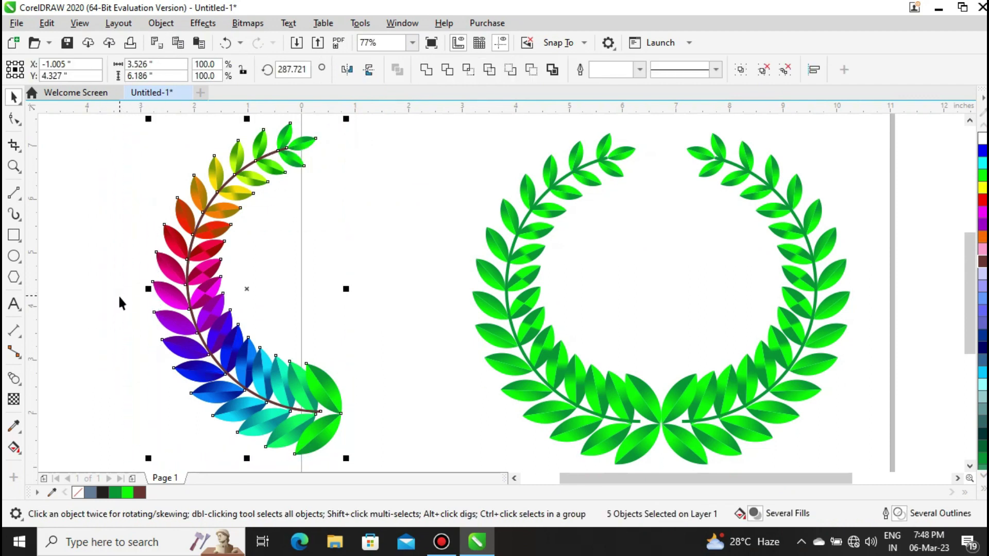
drag(145, 289, 341, 292)
right_click(342, 294)
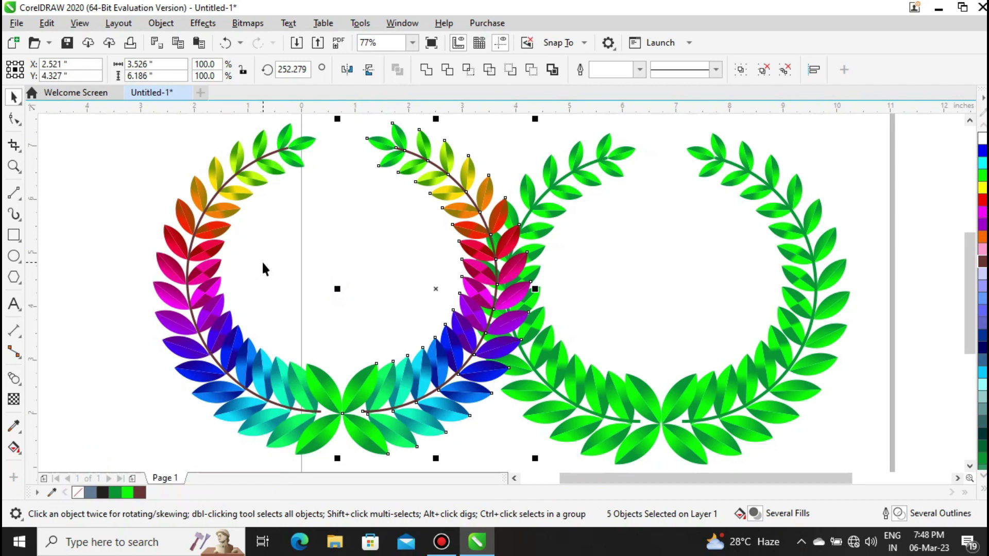
shift+click(221, 225)
click(122, 332)
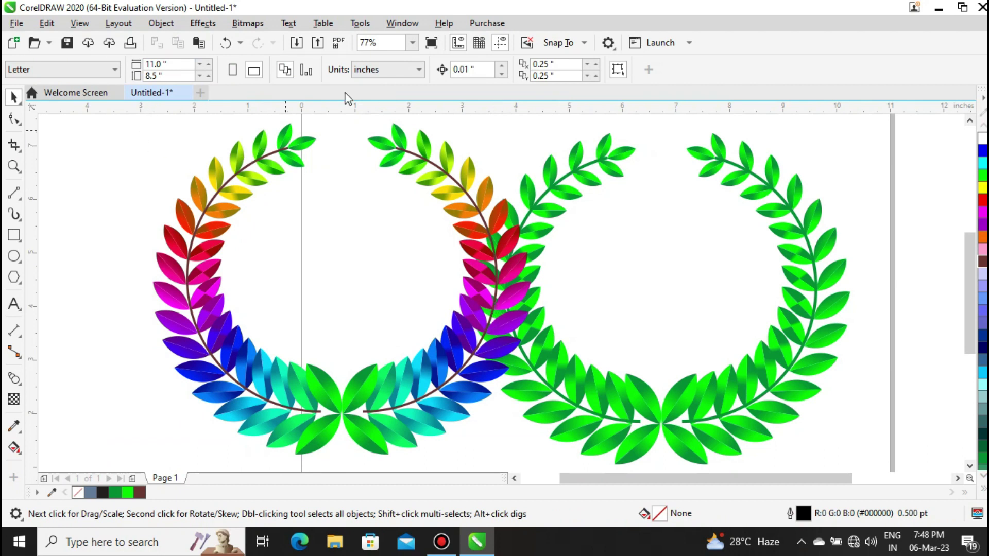
Select both halves of the rainbow wreath and move it left and slightly down, clear of the green wreath
click(412, 42)
click(400, 68)
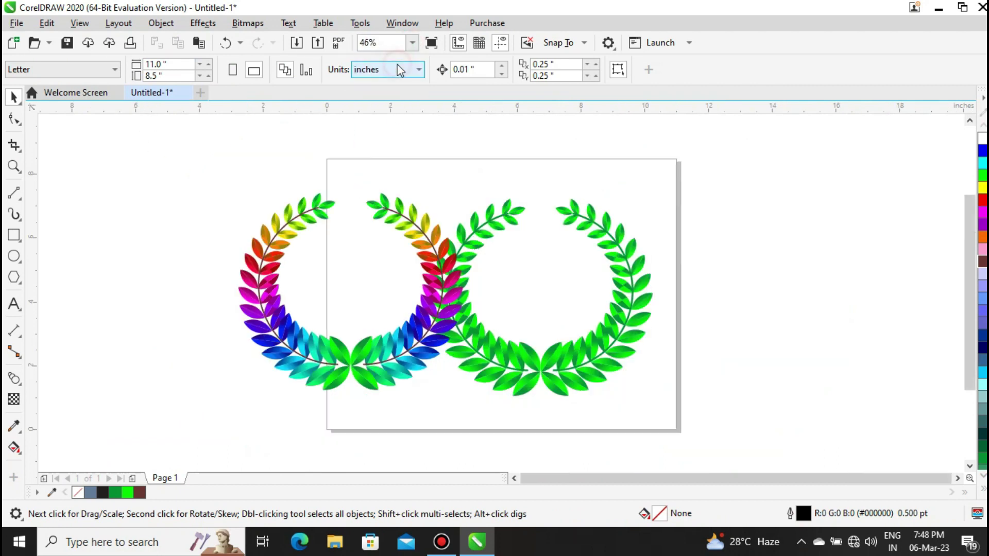
drag(203, 174, 472, 414)
drag(350, 290, 284, 309)
Select the whole green wreath and shift it slightly left and down, level with the rainbow wreath
drag(689, 186, 489, 426)
drag(424, 441, 416, 442)
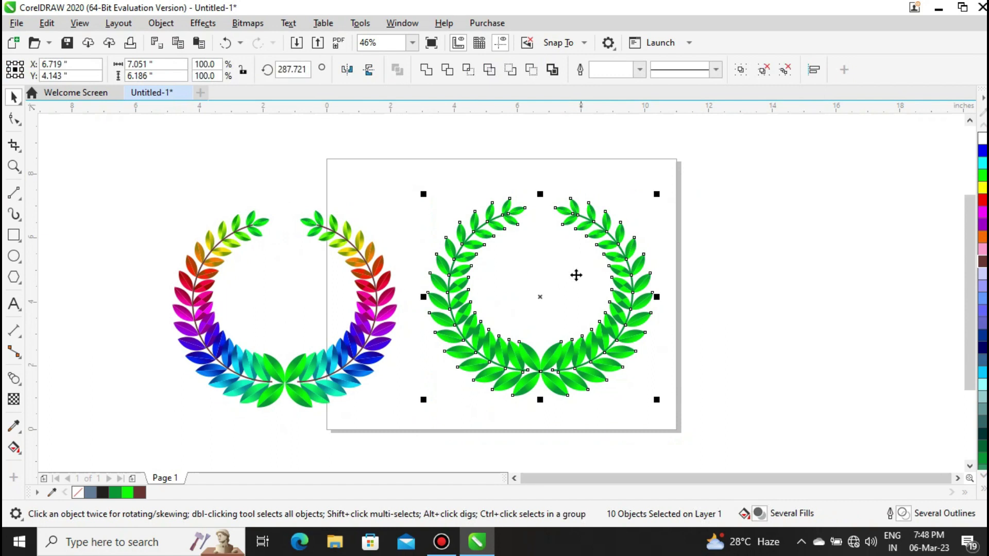
mouse_move(540, 296)
mouse_down()
mouse_move(525, 317)
mouse_move(527, 306)
mouse_up()
click(730, 273)
key(ctrl+shift+a)
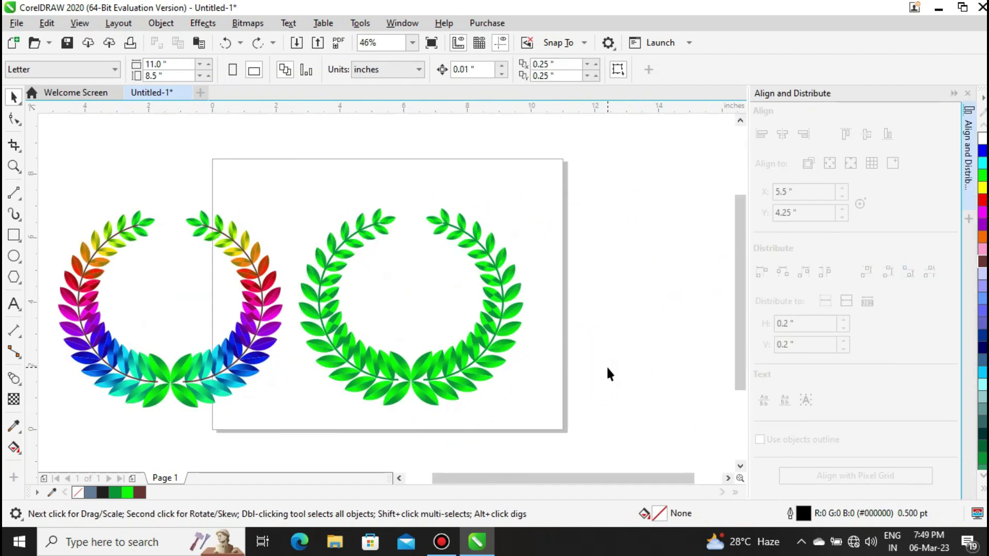
Export both wreaths to the Documents folder as a transparent 24-bit RGB PNG named Leaf Logo
key(ctrl+e)
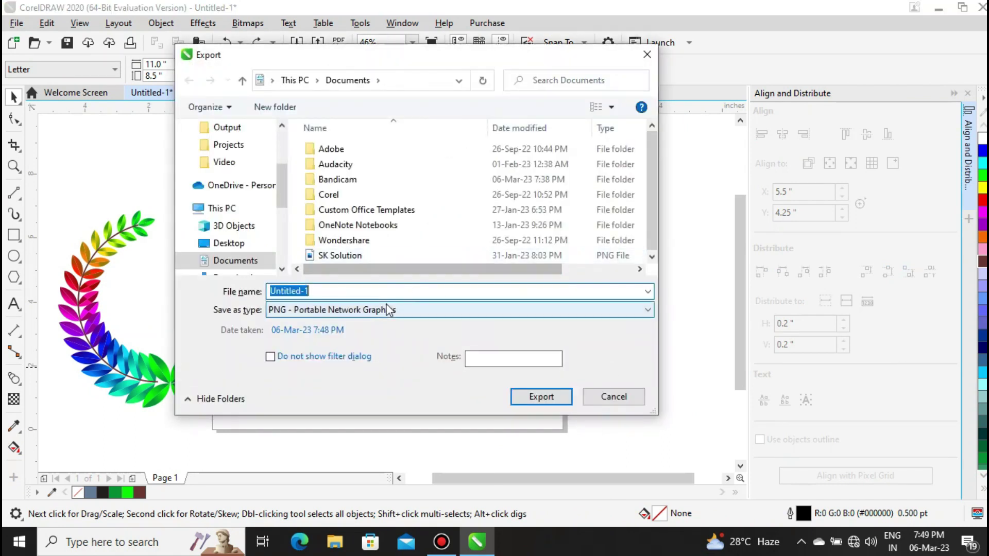
text(€)
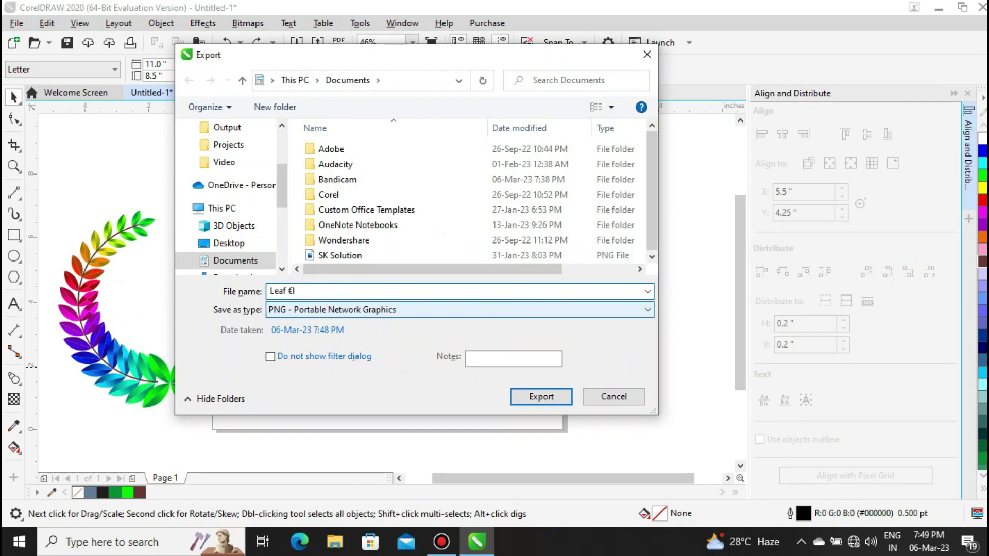
text(eaf Logo)
key(Return)
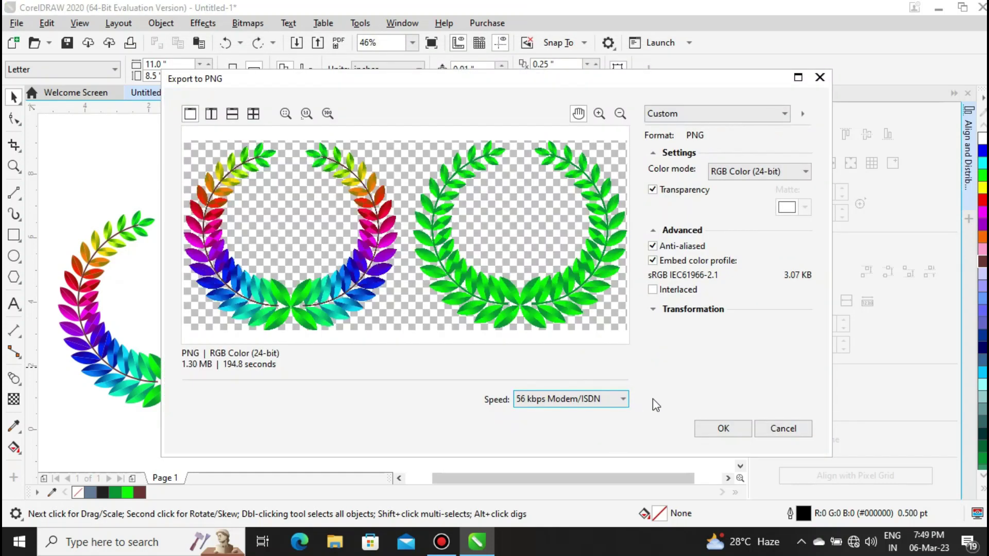
click(711, 429)
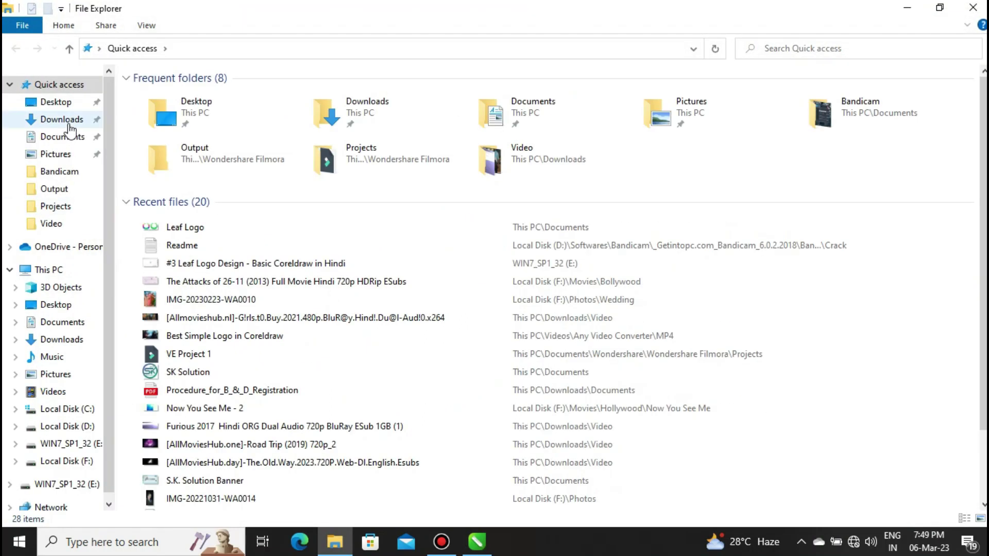
Switch to File Explorer and select the exported Leaf Logo PNG in the Documents folder
click(70, 124)
click(63, 137)
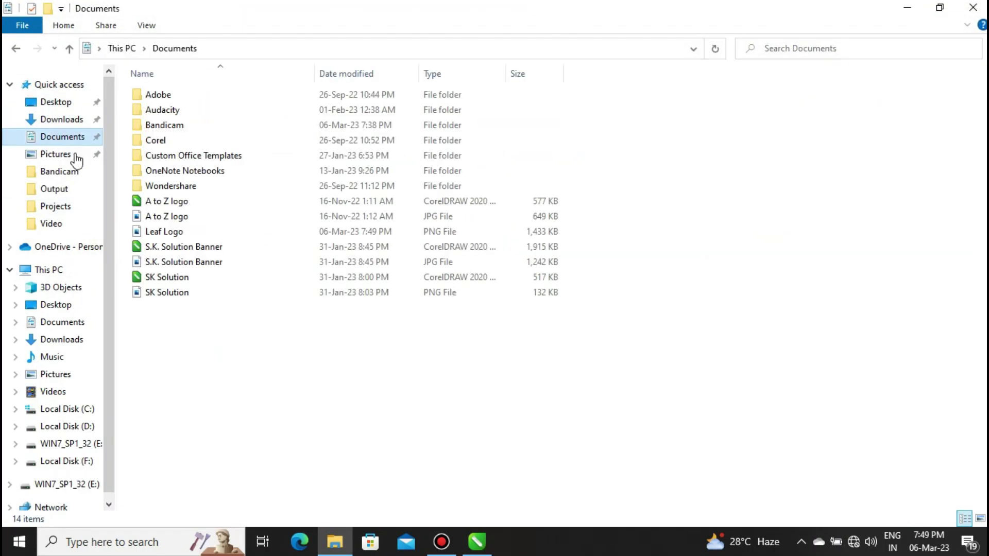
click(188, 236)
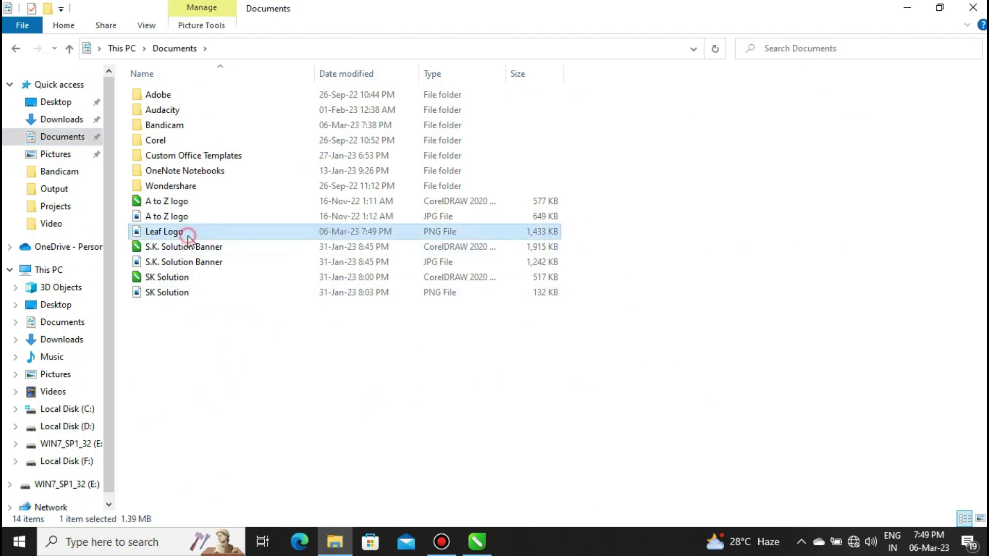